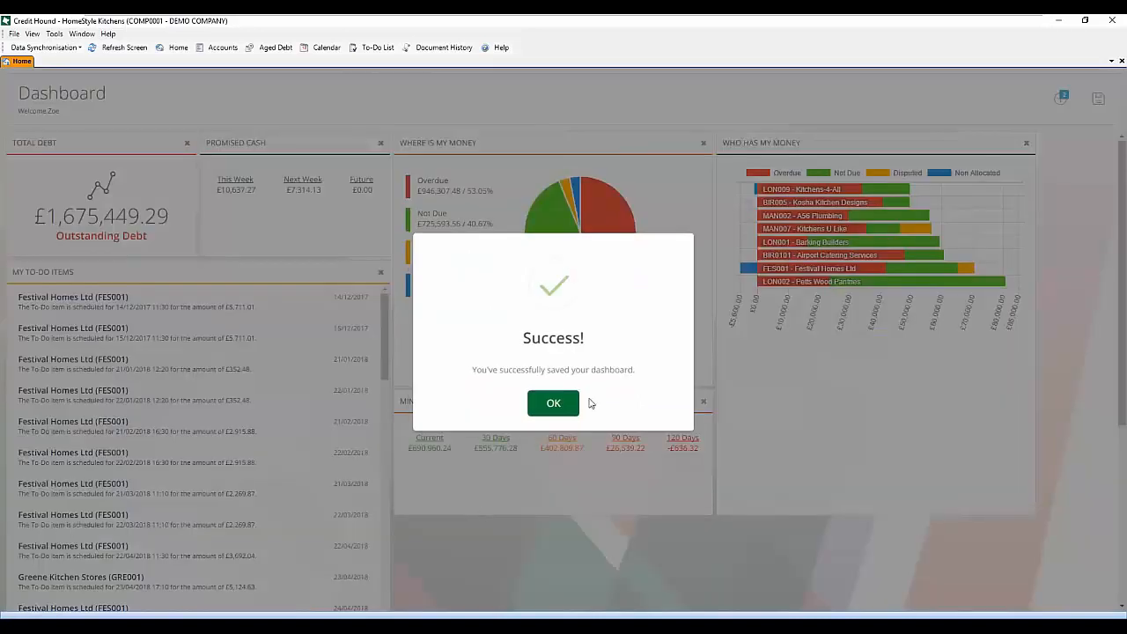
# - Dismiss the dashboard save confirmation and open the "5. Pre-emptive Letter" rule for editing
pyautogui.click(564, 403)
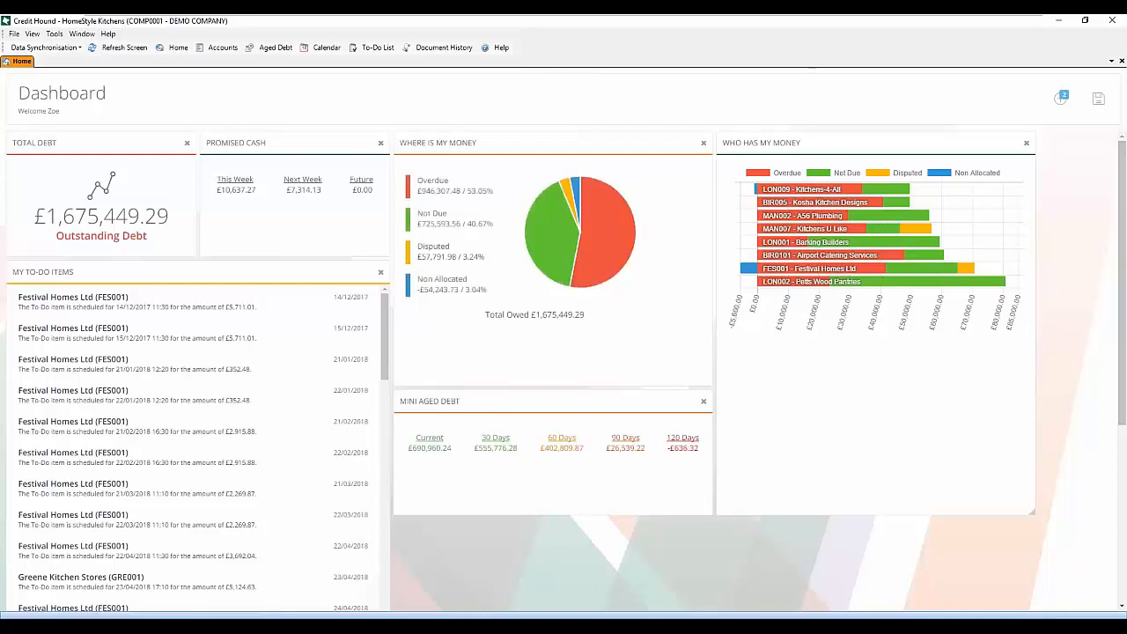
pyautogui.moveTo(889, 267)
pyautogui.click(53, 34)
pyautogui.press('Escape')
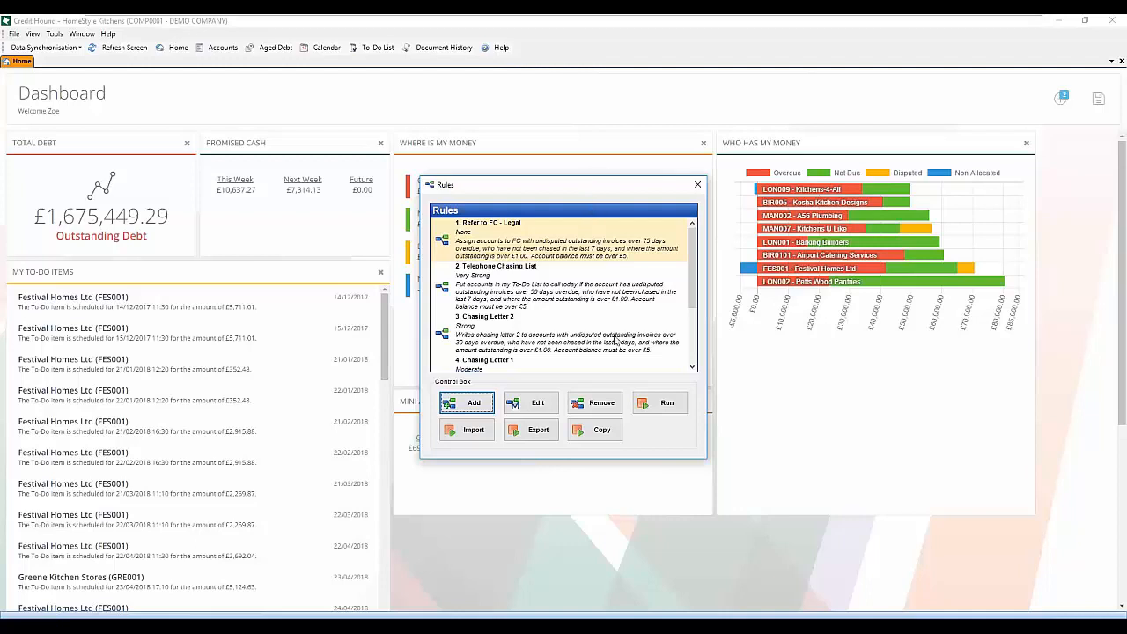
pyautogui.moveTo(692, 292); pyautogui.dragTo(693, 355)
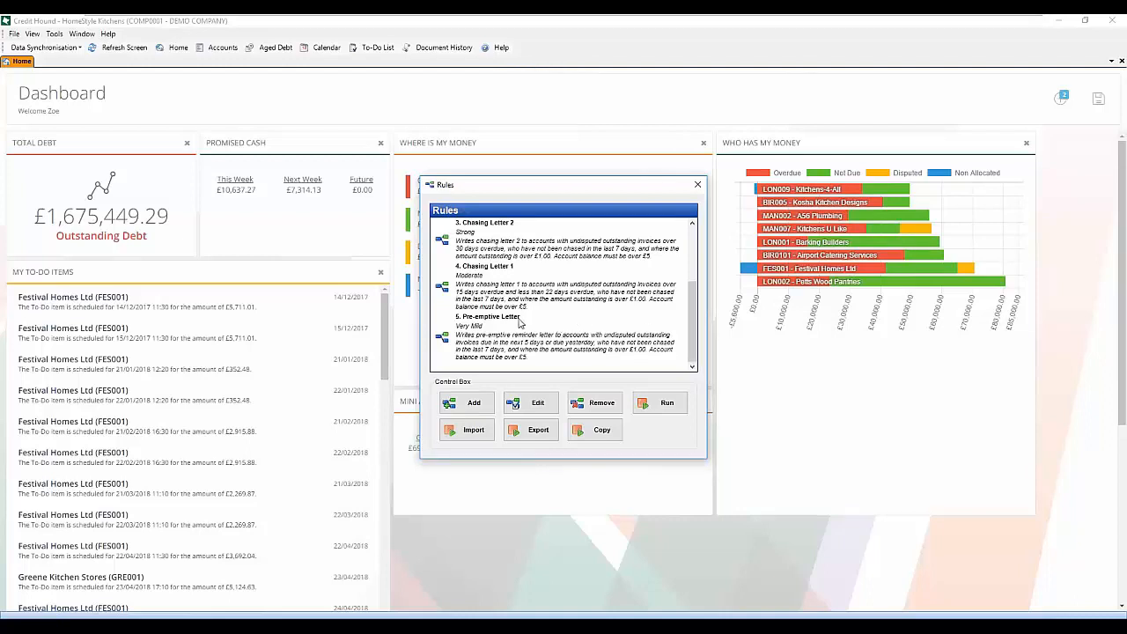
pyautogui.click(517, 335)
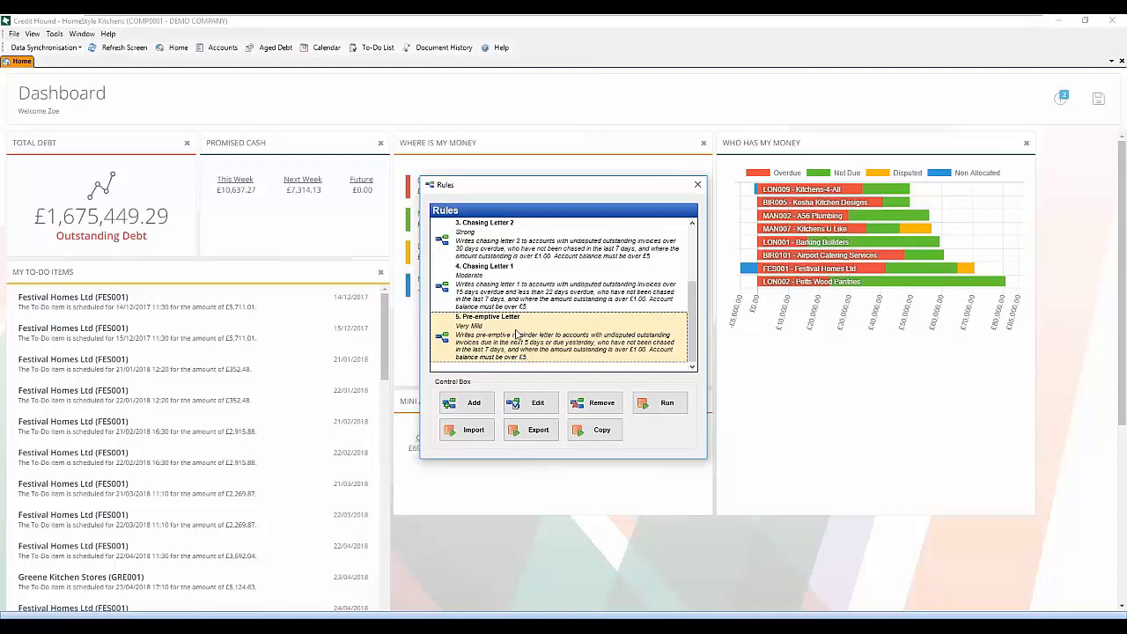
pyautogui.click(531, 406)
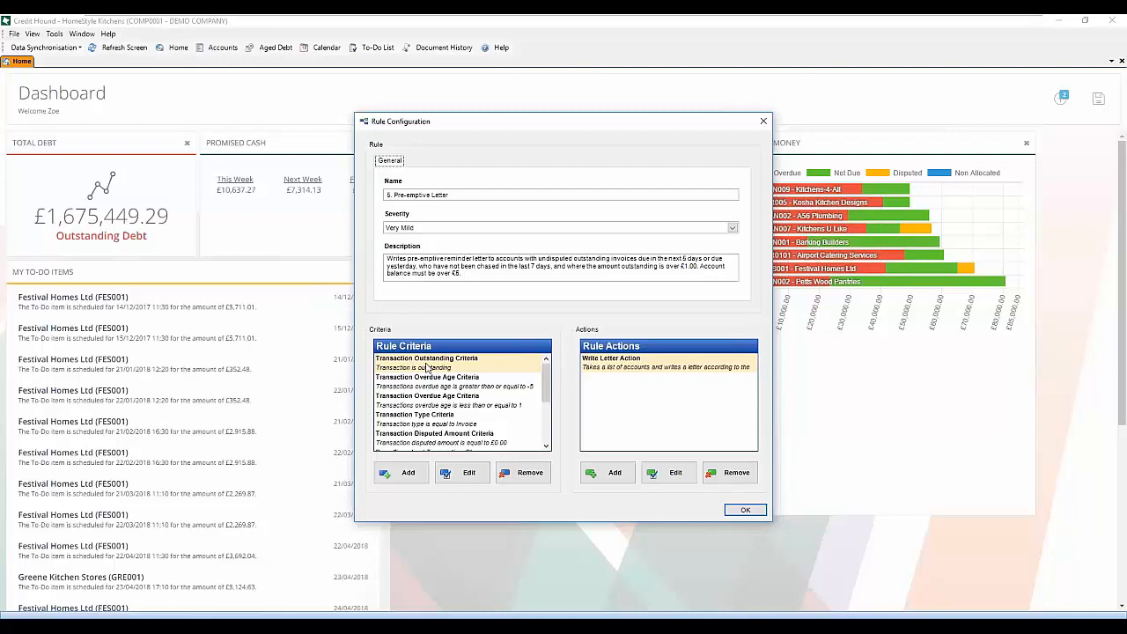
# - Change the rule's first Transaction Overdue Age criterion to greater than or equal to -7
pyautogui.click(447, 385)
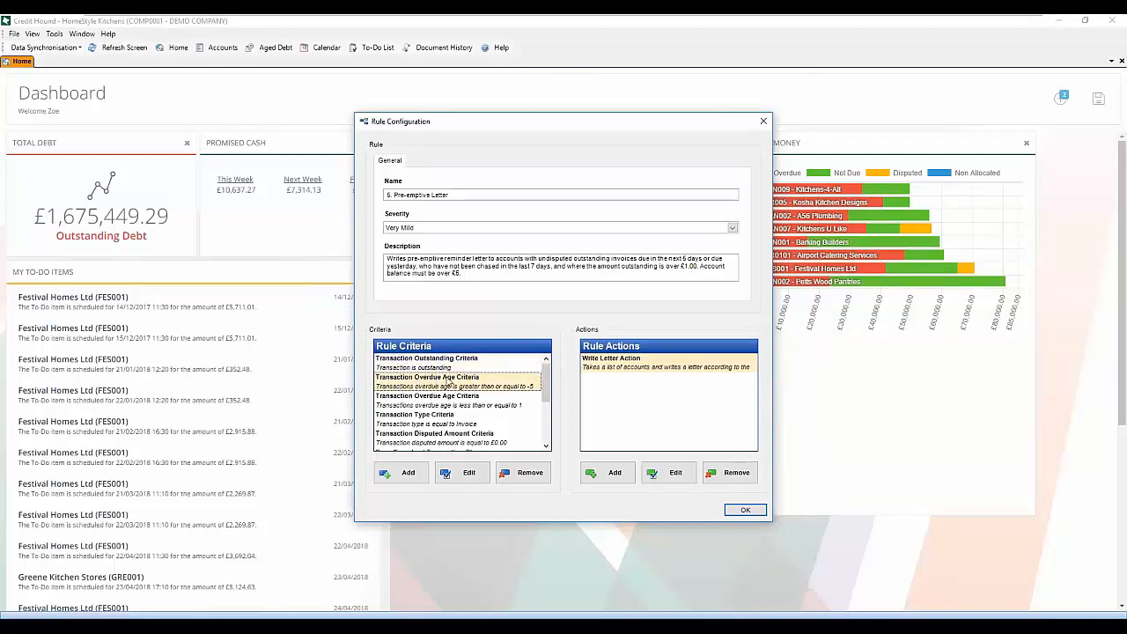
pyautogui.click(472, 473)
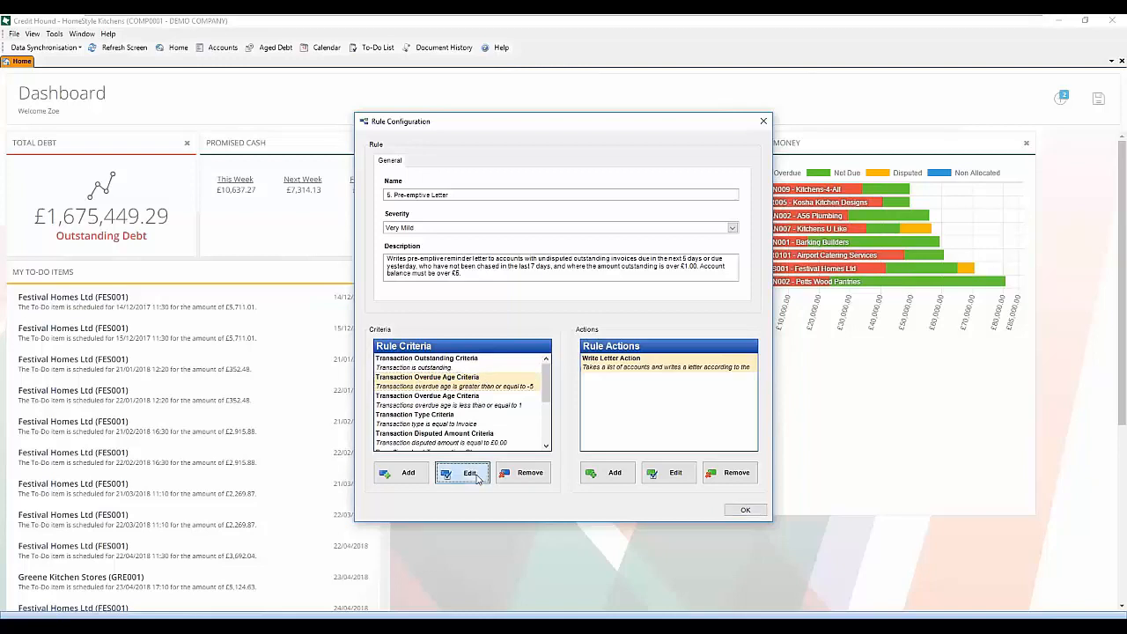
pyautogui.click(662, 326)
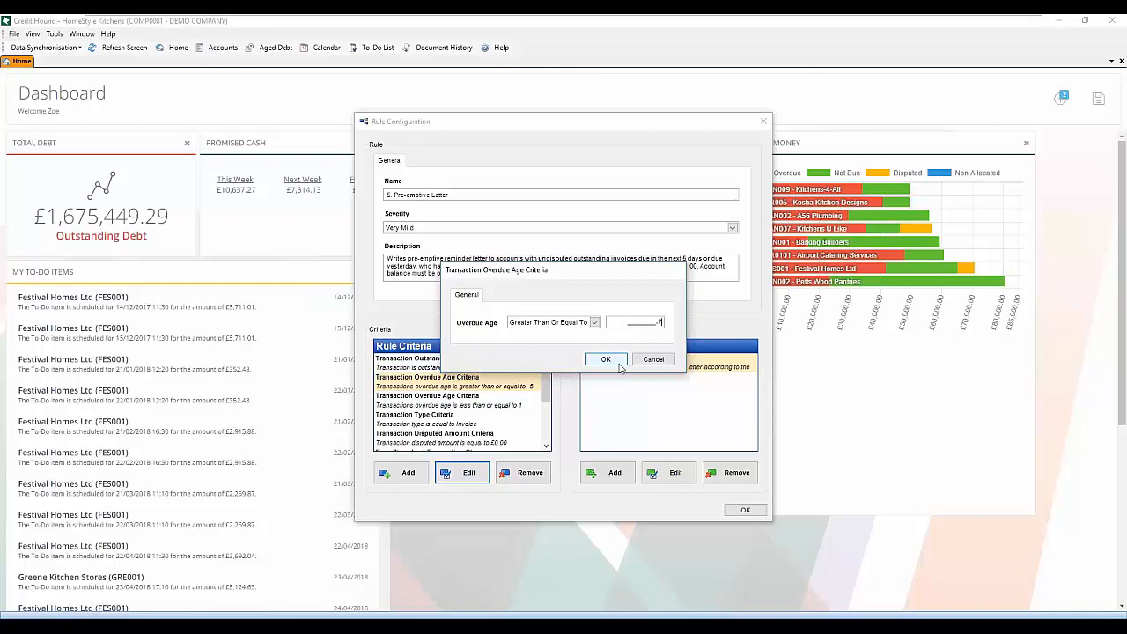
pyautogui.click(605, 361)
# - Review the rule's remaining criteria and start adding an Account Category criterion
pyautogui.click(532, 403)
pyautogui.click(516, 419)
pyautogui.click(507, 442)
pyautogui.scroll(-2, 507, 442)
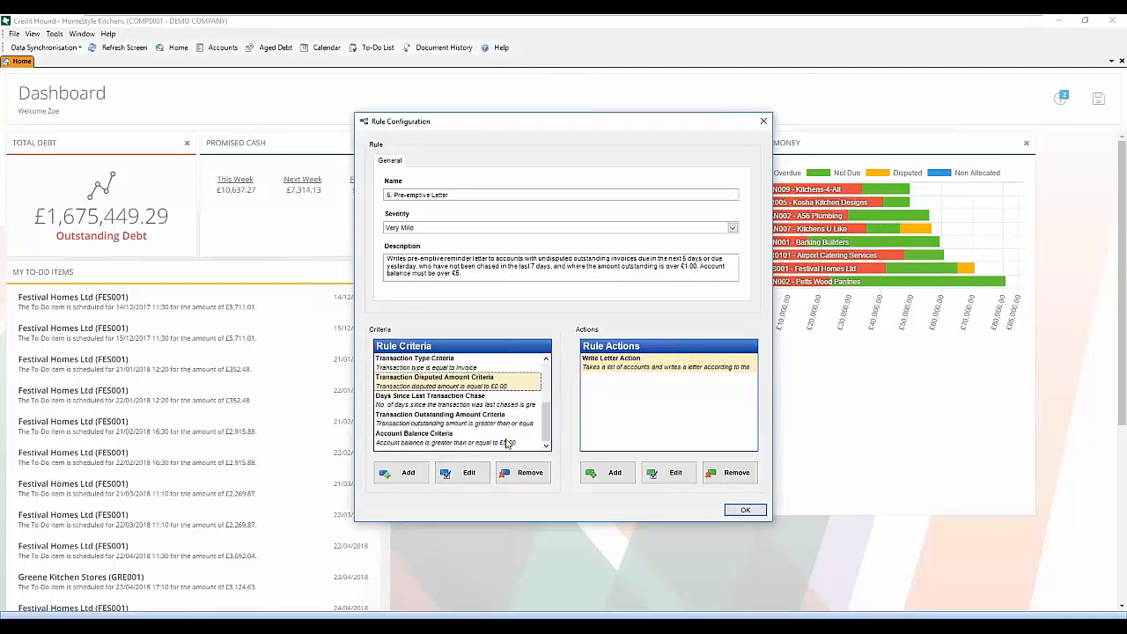
pyautogui.click(490, 440)
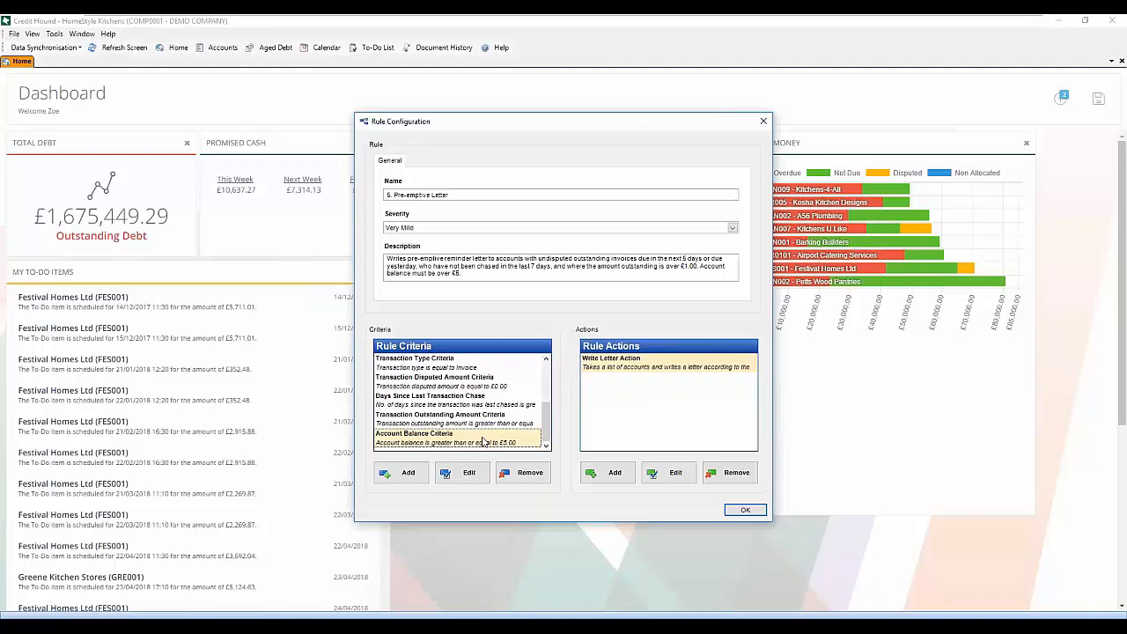
pyautogui.click(416, 481)
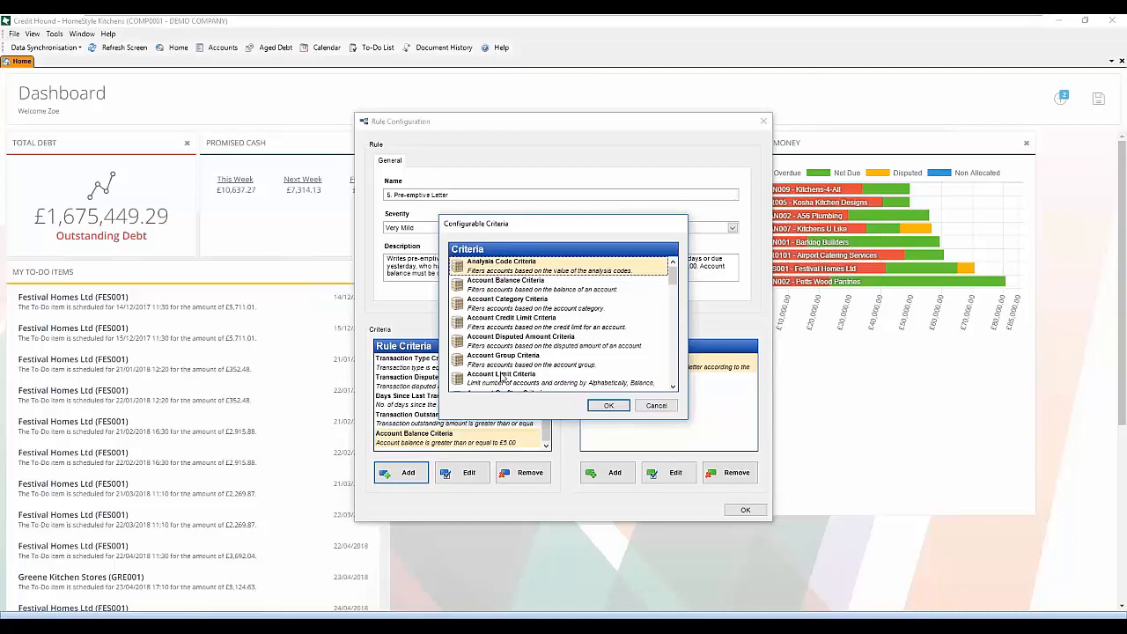
pyautogui.click(524, 312)
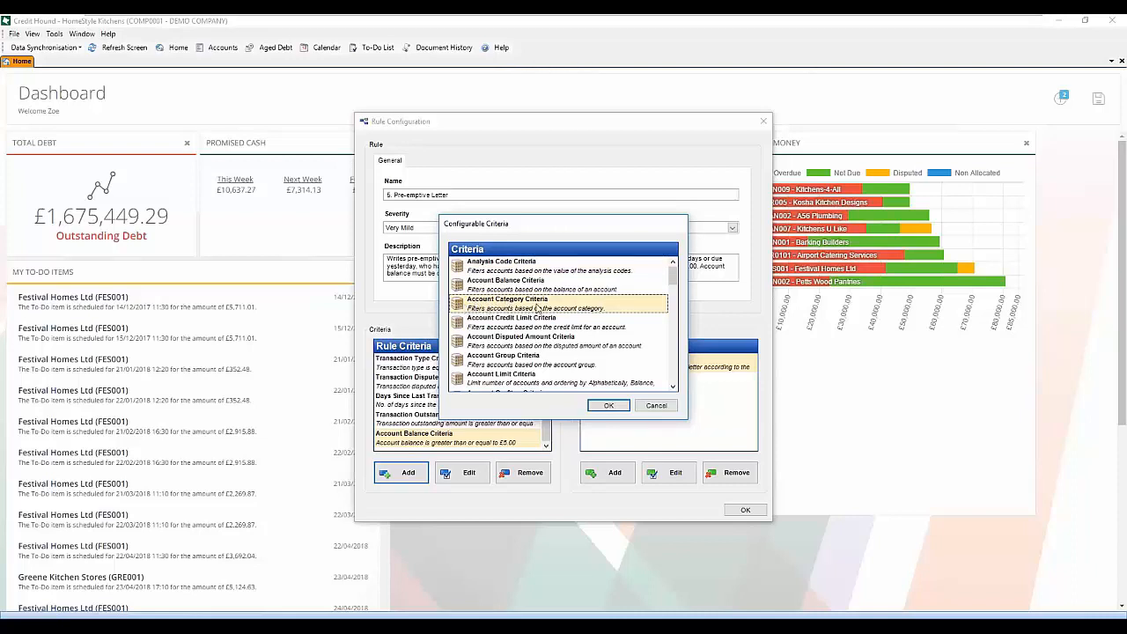
pyautogui.click(609, 406)
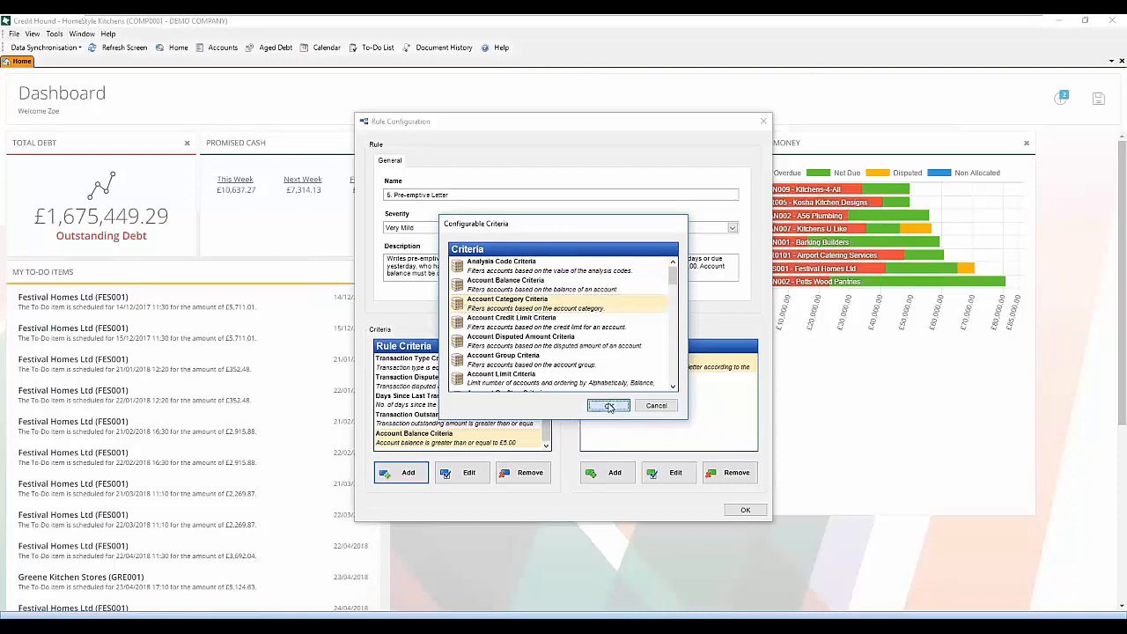
# - Set the account category criterion to equal Problem, then save the rule and close the rules list
pyautogui.click(606, 226)
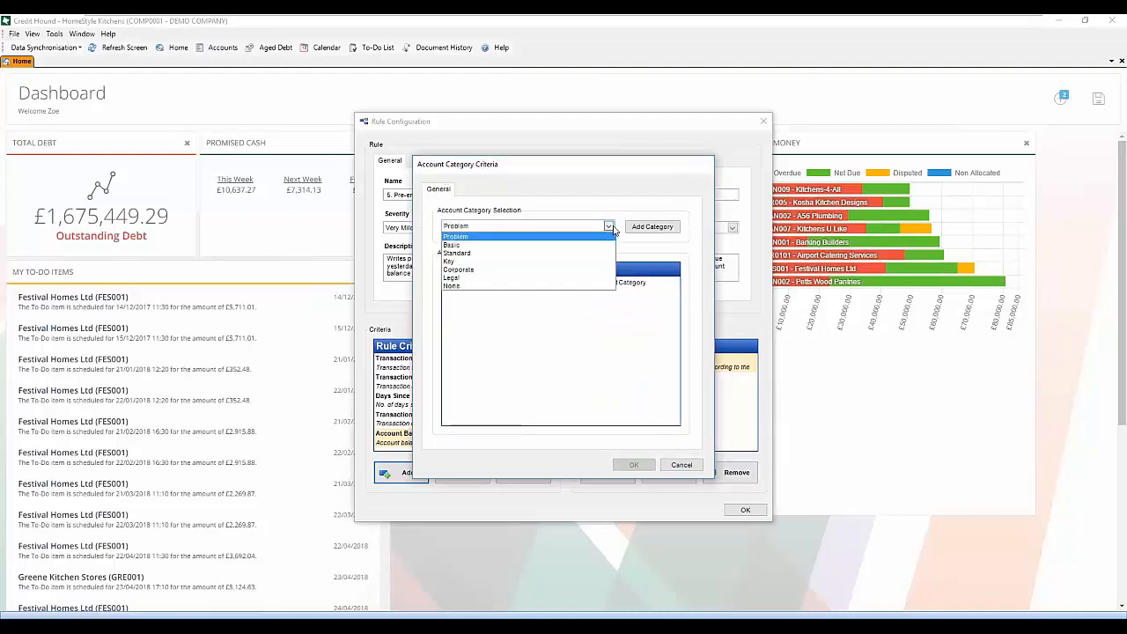
pyautogui.click(537, 236)
pyautogui.click(658, 231)
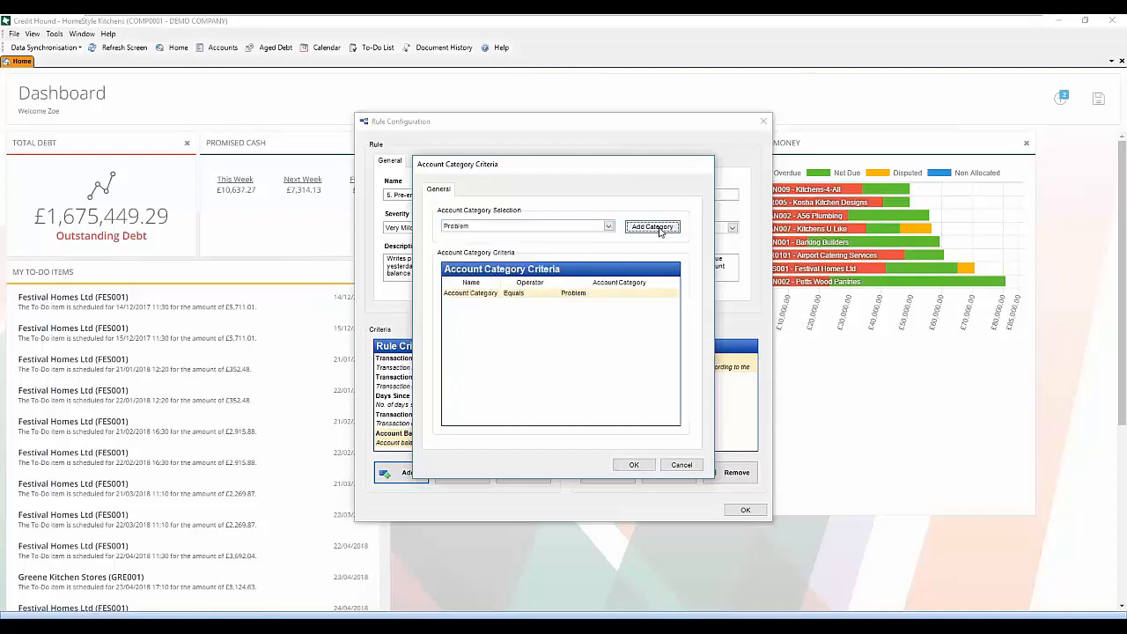
pyautogui.click(633, 464)
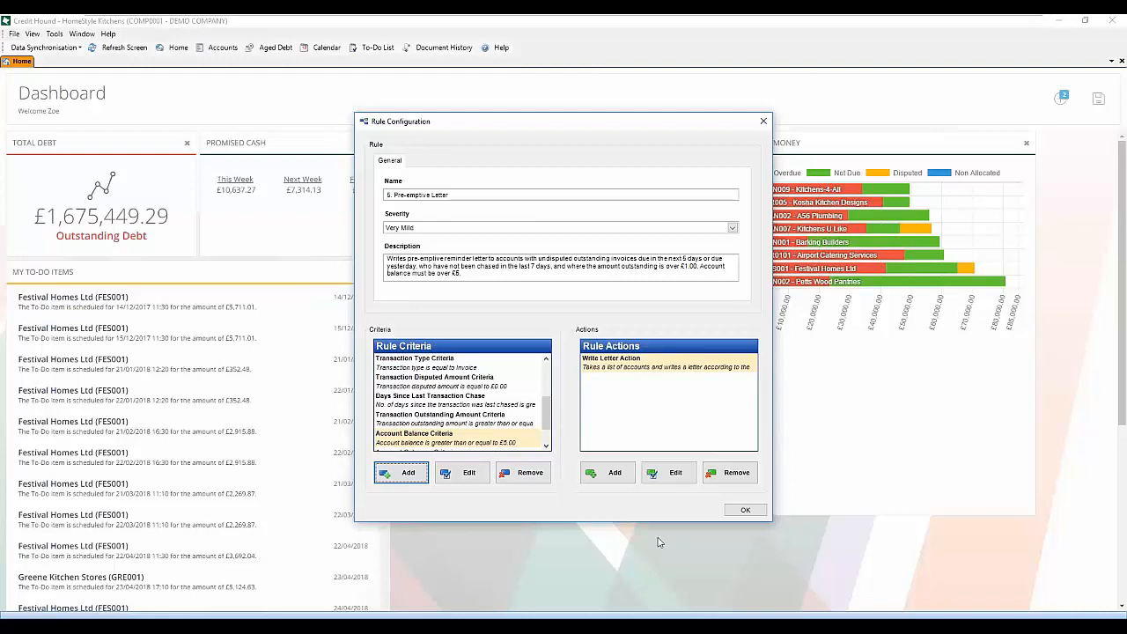
pyautogui.click(745, 512)
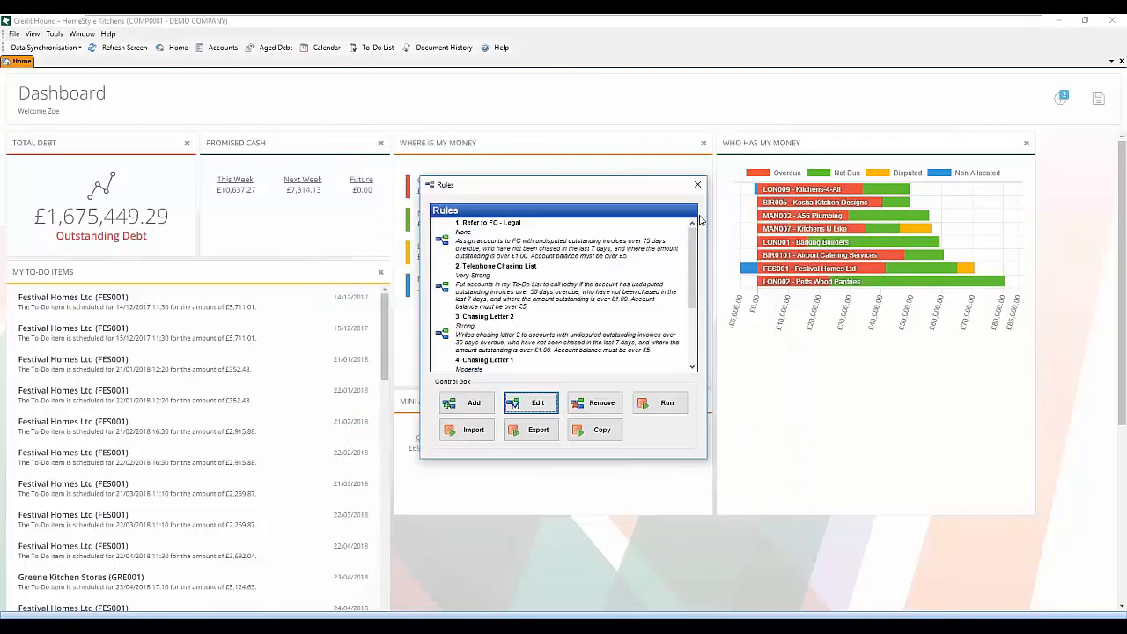
pyautogui.click(698, 187)
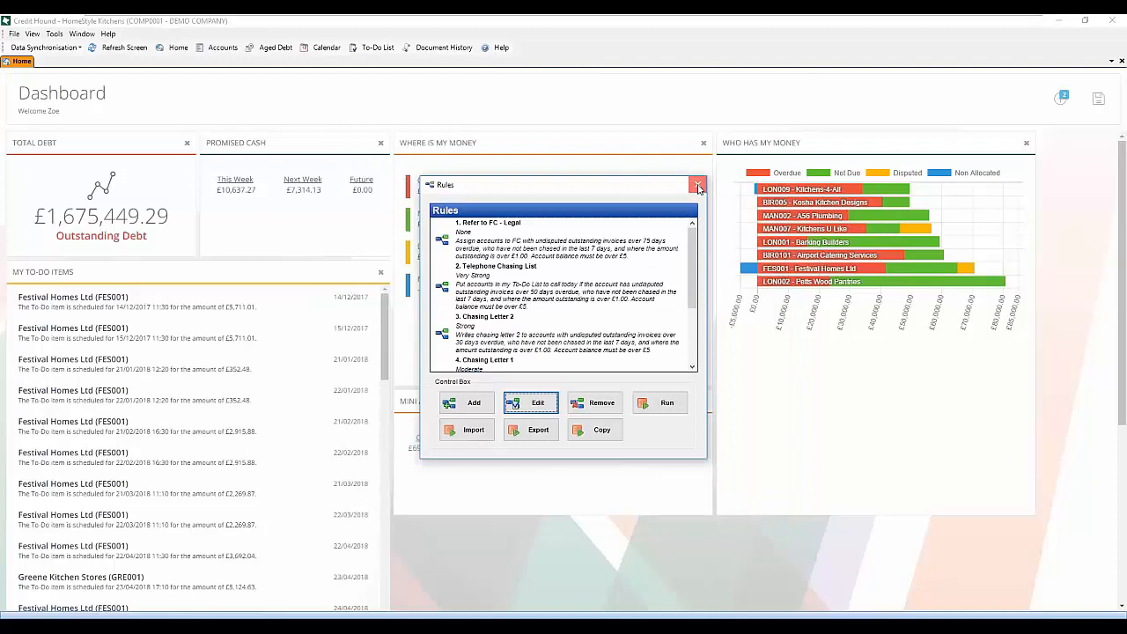
# - Open the accounts list and add the Category column to its grid
pyautogui.doubleClick(203, 53)
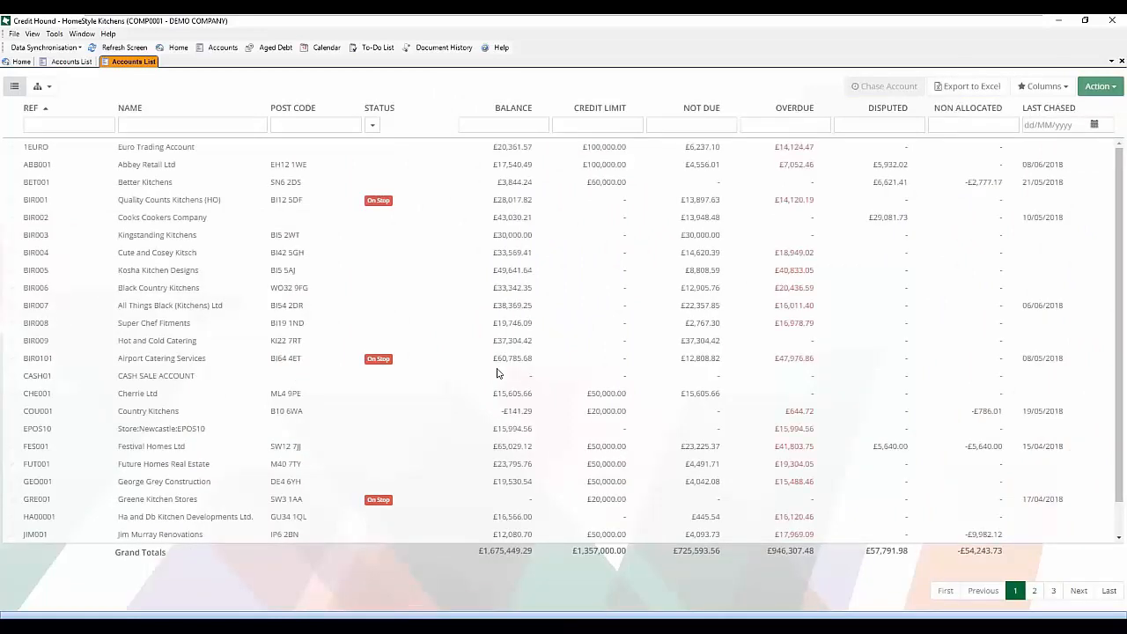
pyautogui.click(1059, 87)
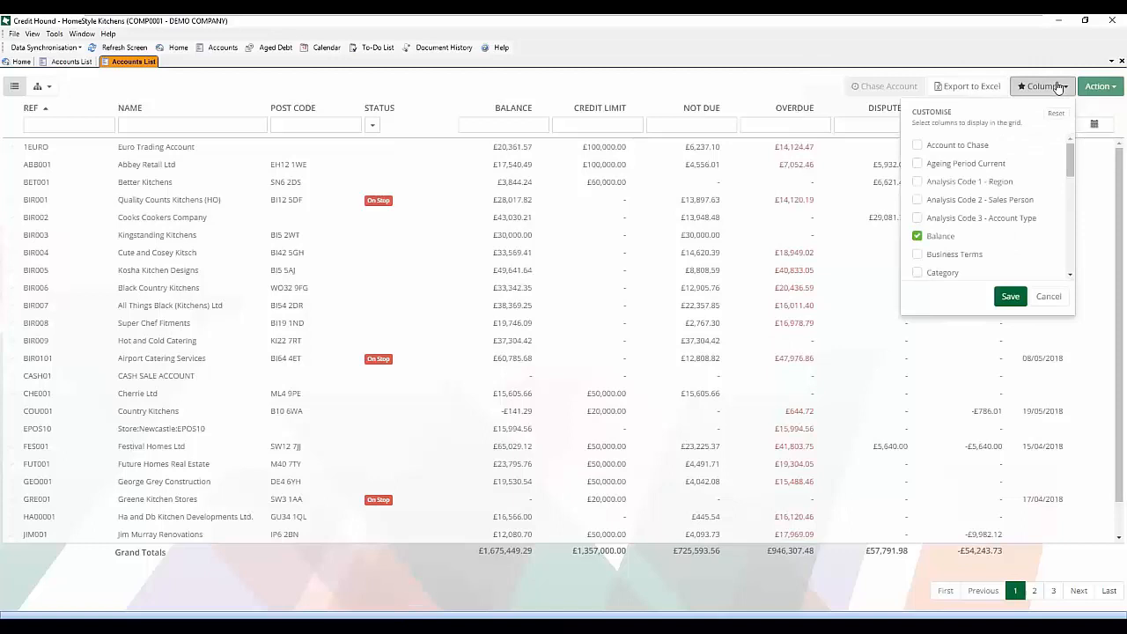
pyautogui.scroll(-1, 974, 205)
pyautogui.click(930, 252)
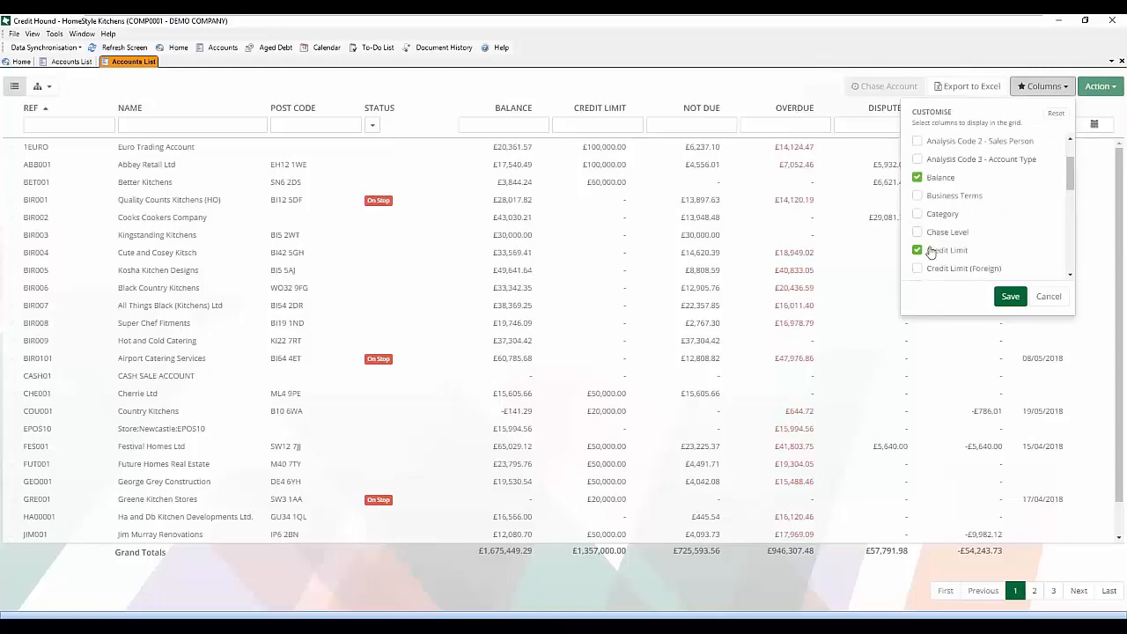
pyautogui.click(918, 216)
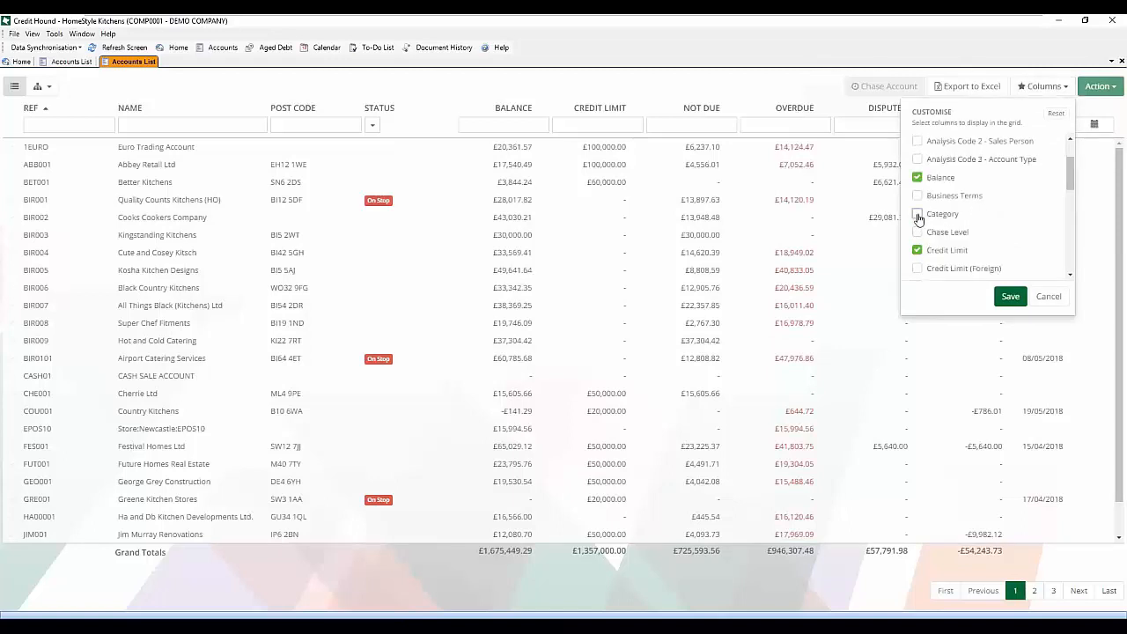
pyautogui.click(1011, 297)
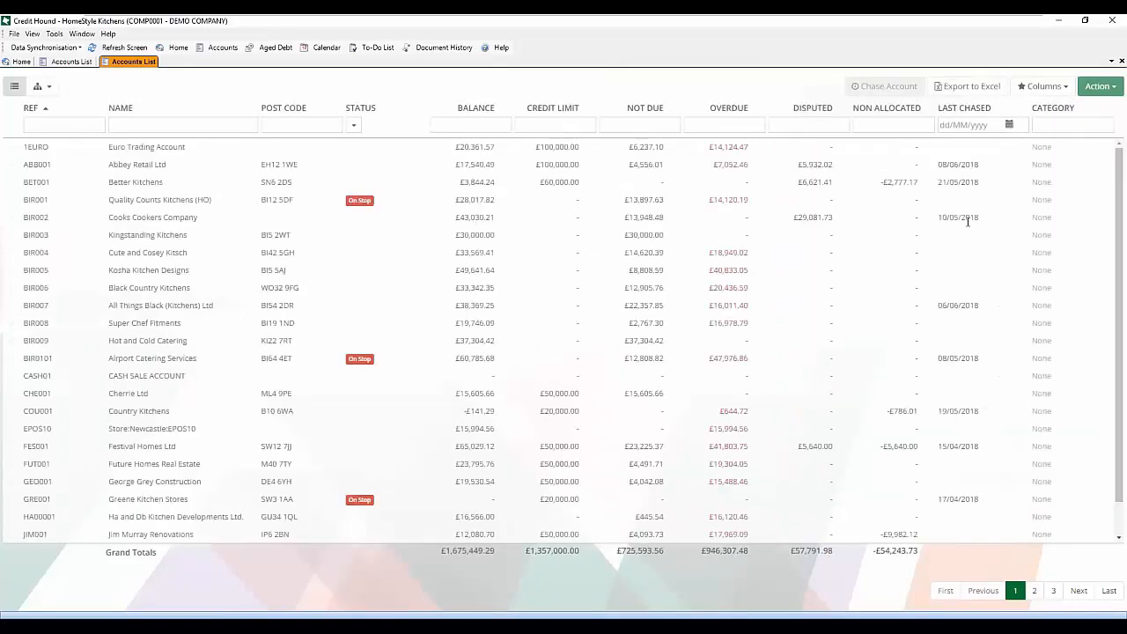
# - Select the accounts Euro Trading Account, Abbey Retail Ltd, Better Kitchens, Cooks Cookers Company, Cute and Cosey Kitsch and Kosha Kitchen Designs
pyautogui.click(12, 147)
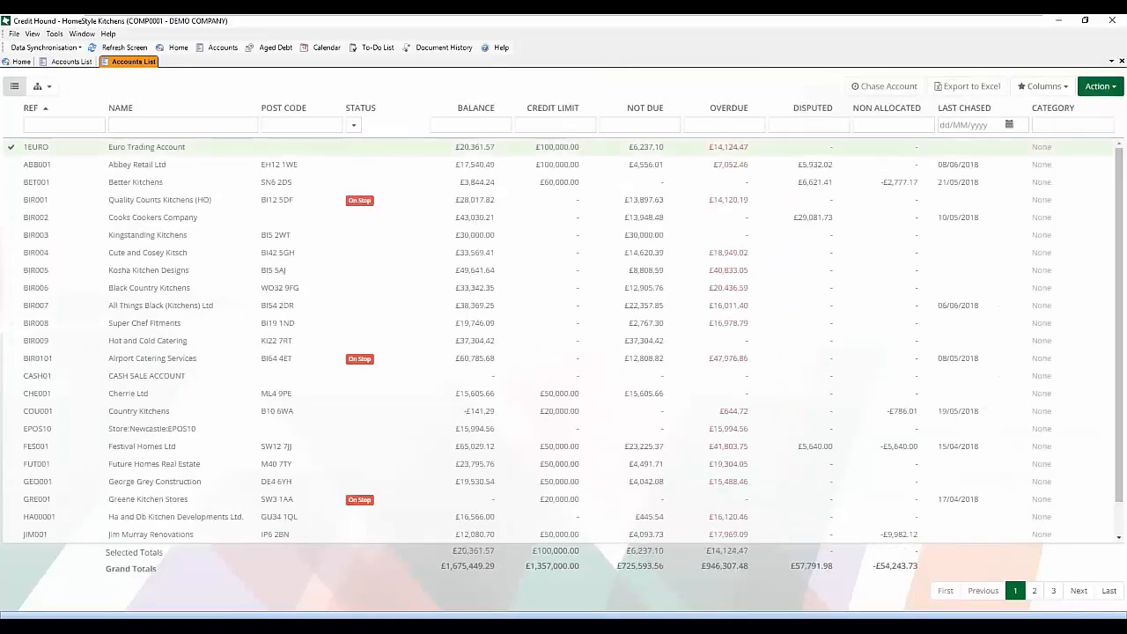
pyautogui.click(12, 164)
pyautogui.click(13, 182)
pyautogui.click(13, 218)
pyautogui.click(12, 252)
pyautogui.click(12, 270)
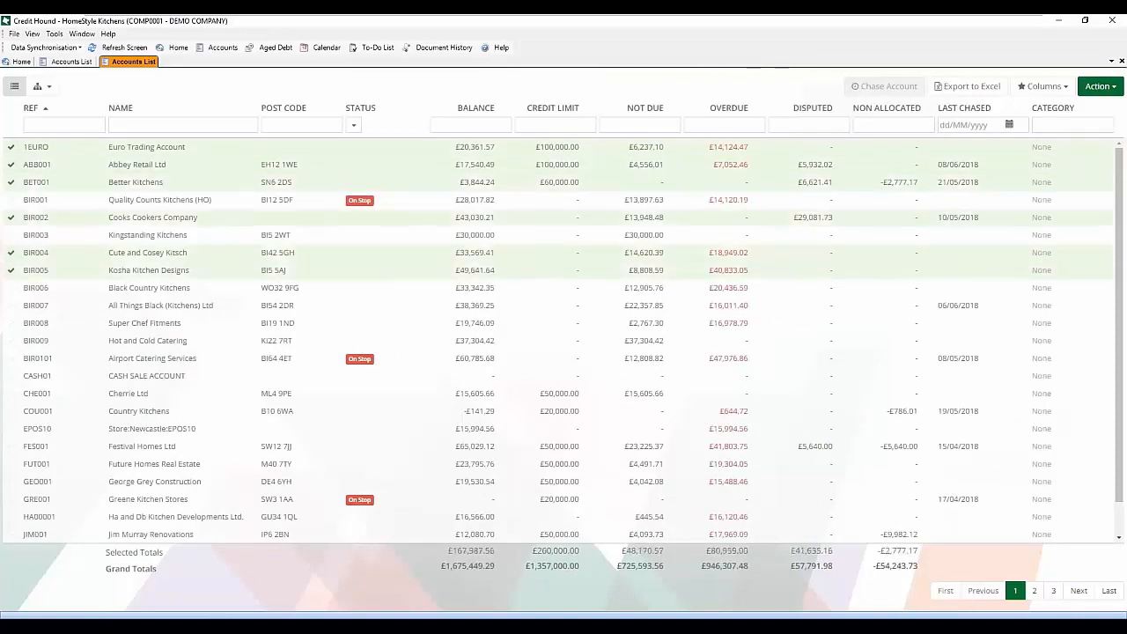
# - Add Hot and Cold Catering, Cherrie, Country Kitchens, Festival Homes, Future Homes Real Estate, Greene Kitchen Stores, Ha and Db and Jim Murray Renovations to the selection
pyautogui.click(12, 340)
pyautogui.click(12, 393)
pyautogui.click(12, 411)
pyautogui.click(12, 446)
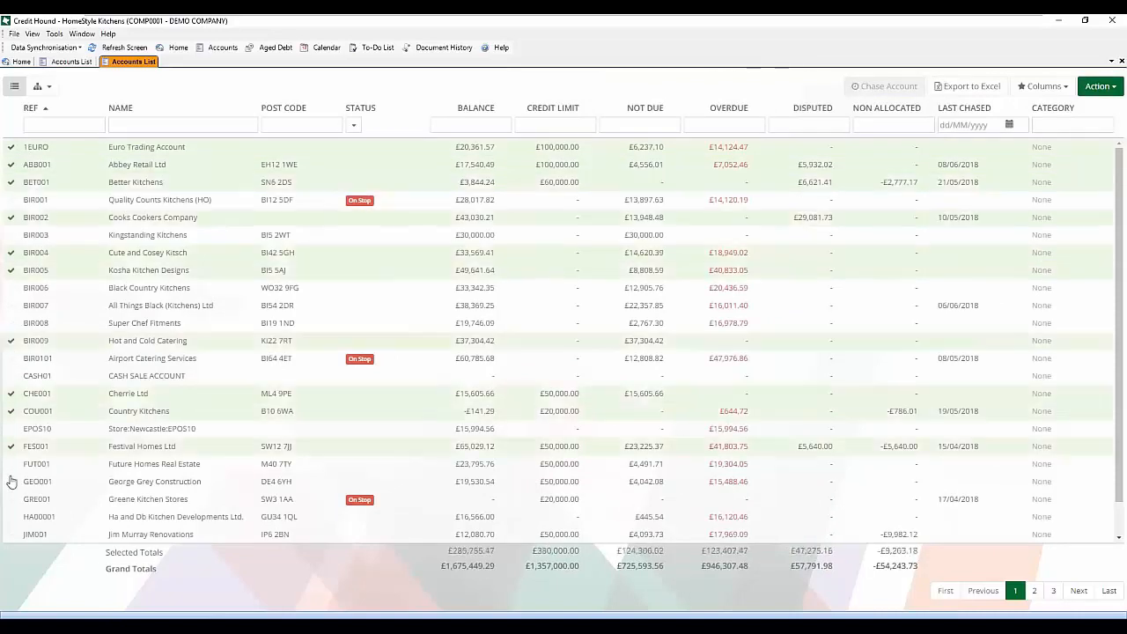
pyautogui.click(13, 464)
pyautogui.click(13, 499)
pyautogui.click(13, 517)
pyautogui.click(12, 535)
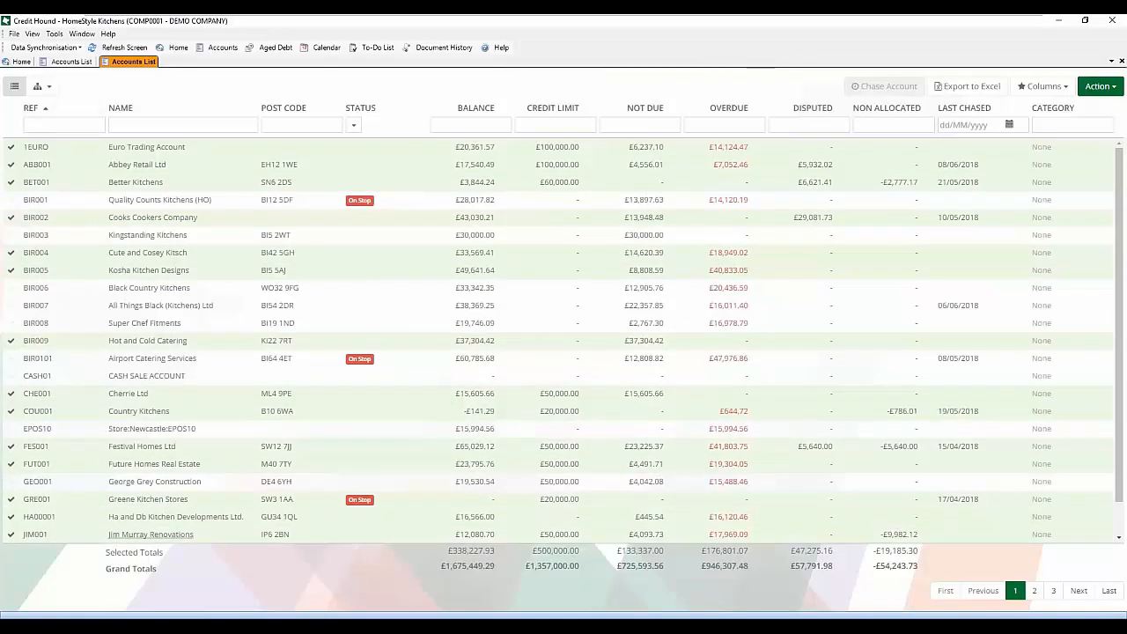
# - Assign the Problem account category to all the selected accounts and save the assignment
pyautogui.click(1114, 86)
pyautogui.click(1096, 125)
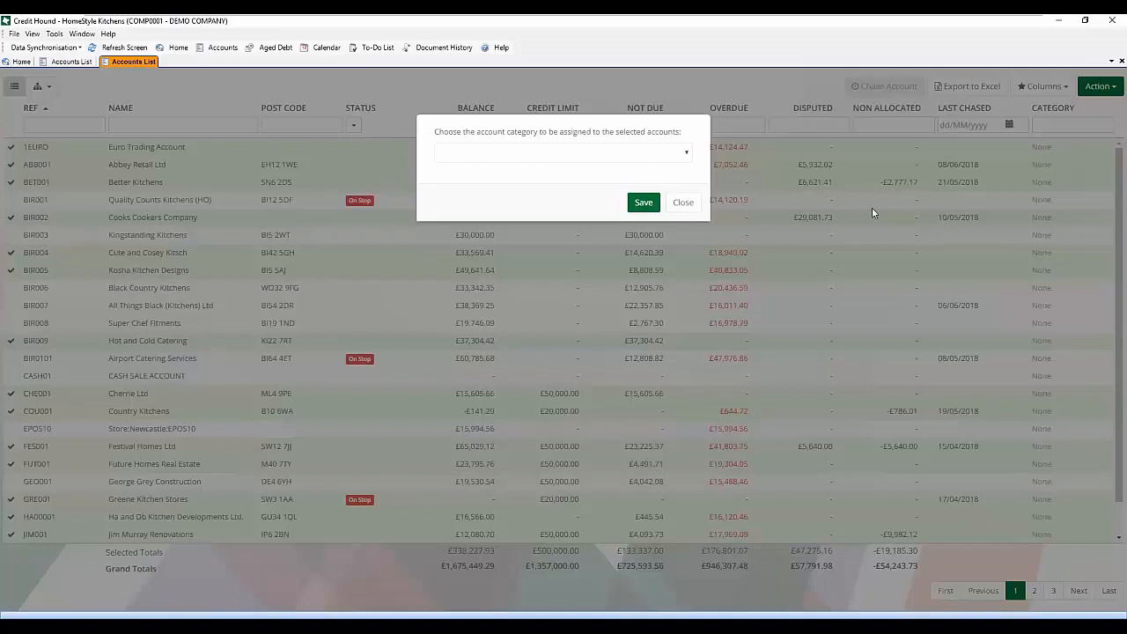
pyautogui.click(690, 157)
pyautogui.click(489, 181)
pyautogui.click(645, 204)
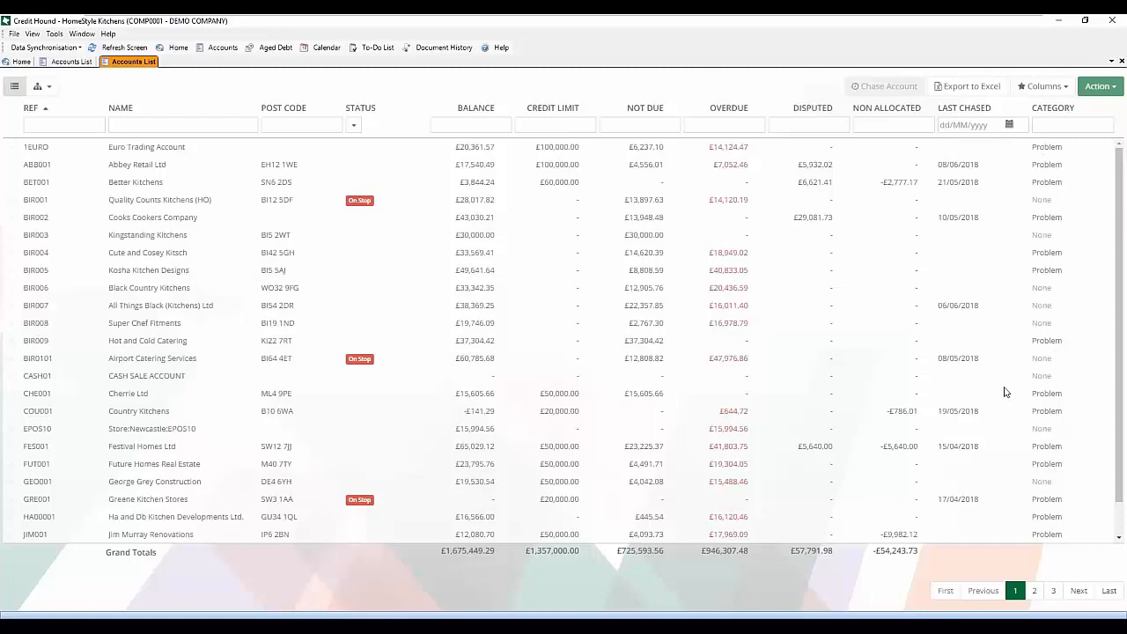
# - Run the "5. Pre-emptive Letter" rule to preview its matching accounts, and cancel without carrying out its actions
pyautogui.click(54, 33)
pyautogui.click(31, 71)
pyautogui.scroll(-3, 579, 363)
pyautogui.click(518, 348)
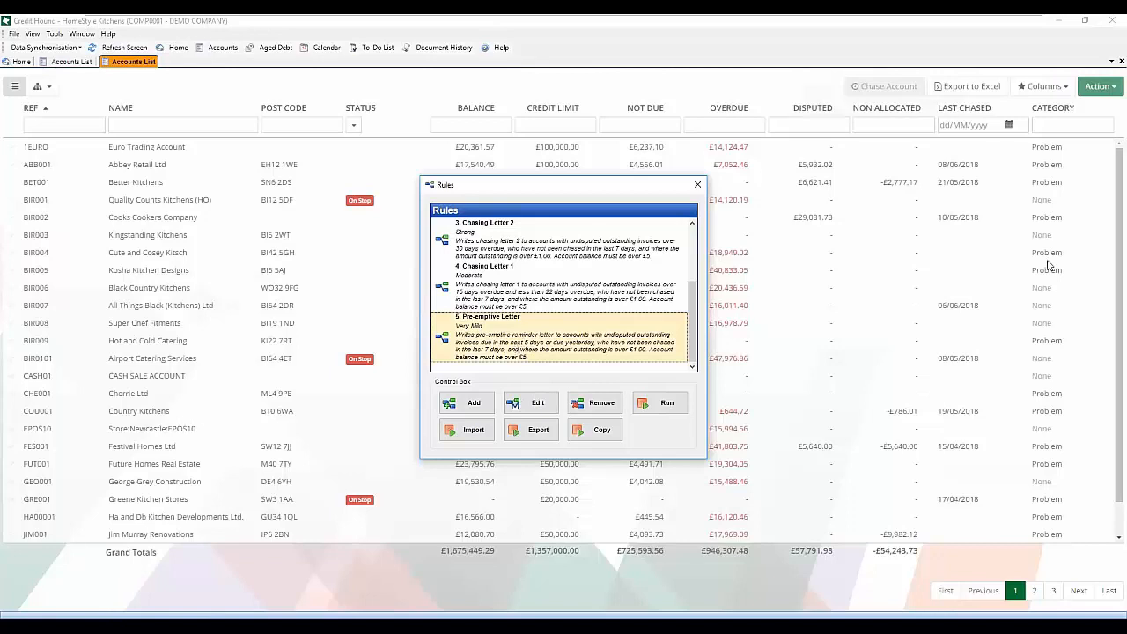
pyautogui.click(658, 407)
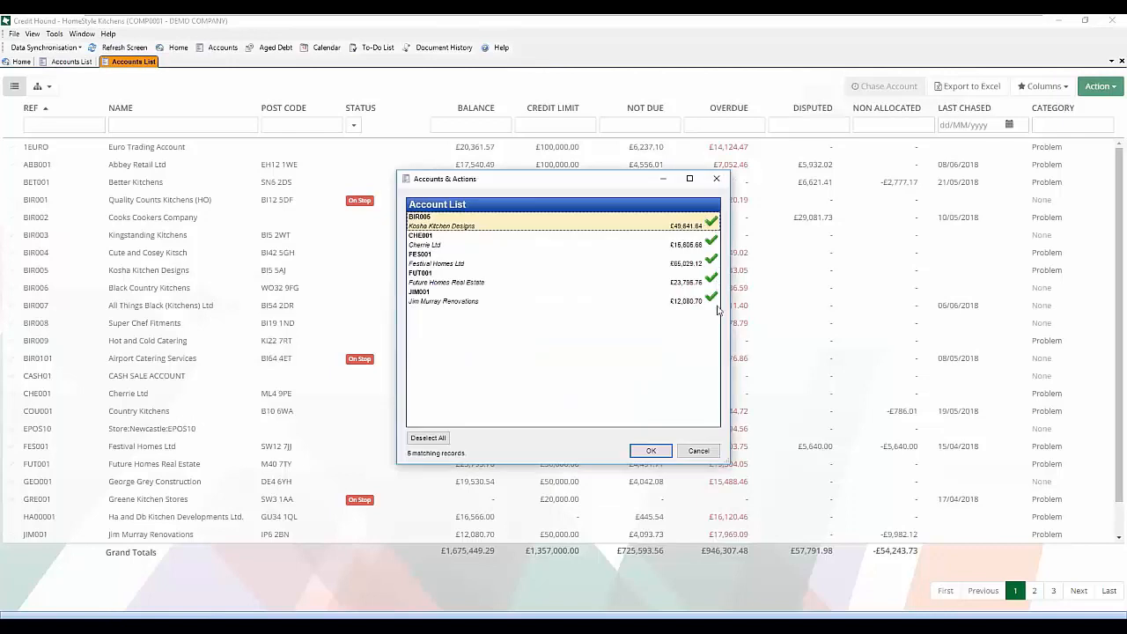
pyautogui.click(698, 450)
# - Review the "5. Pre-emptive Letter" rule's Write Letter Action, keeping Pre-emptive letter as the letter for the All category
pyautogui.click(521, 403)
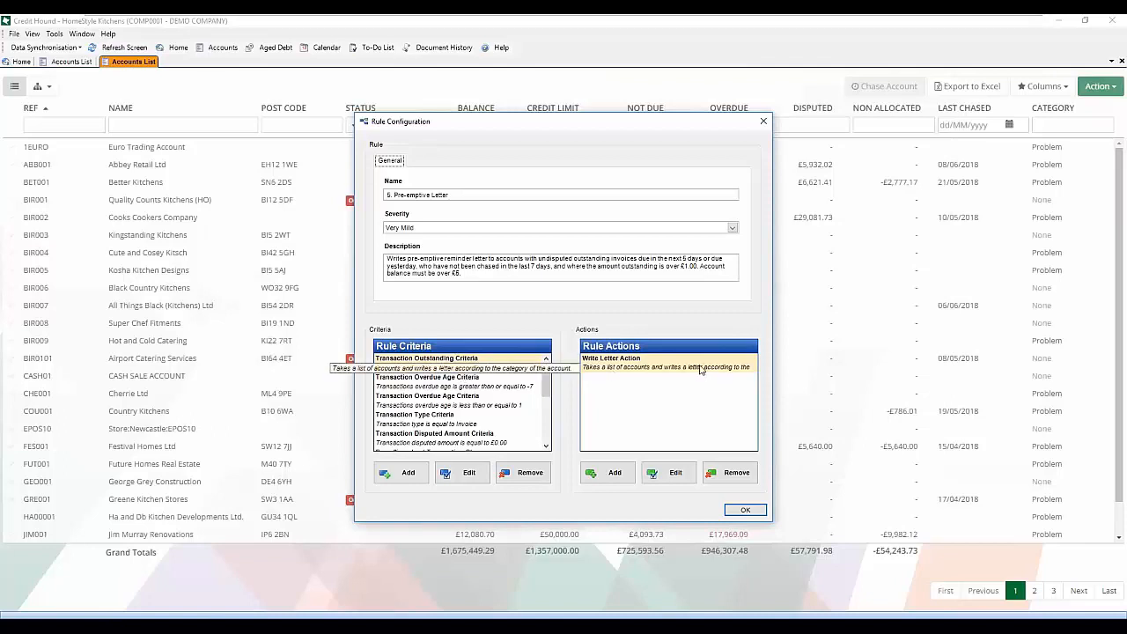
pyautogui.click(648, 371)
pyautogui.click(659, 475)
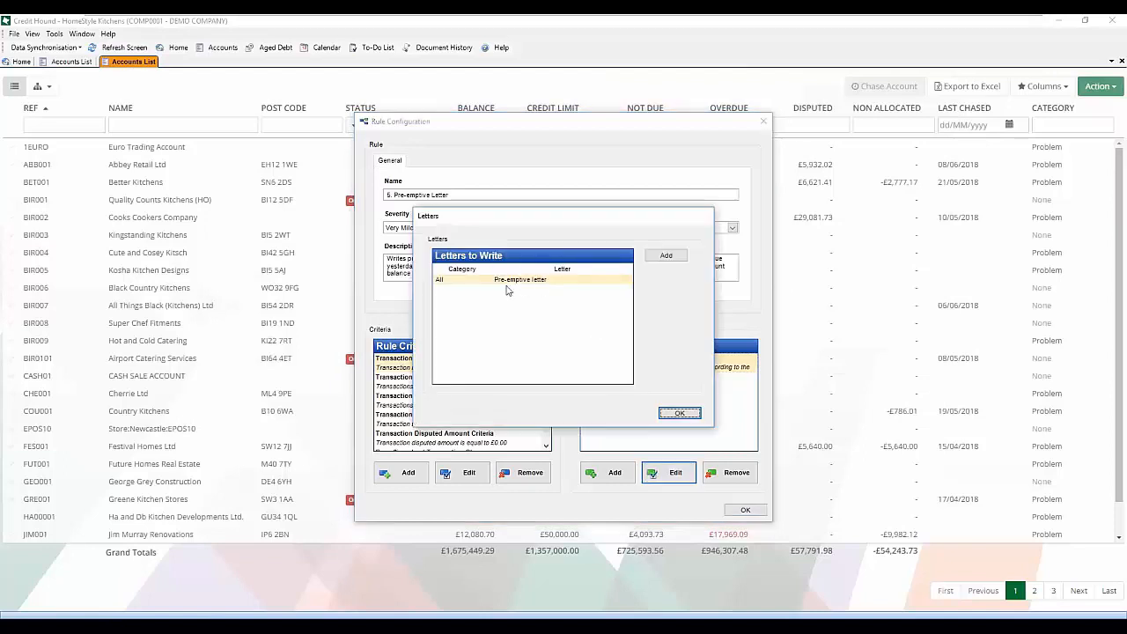
pyautogui.click(629, 281)
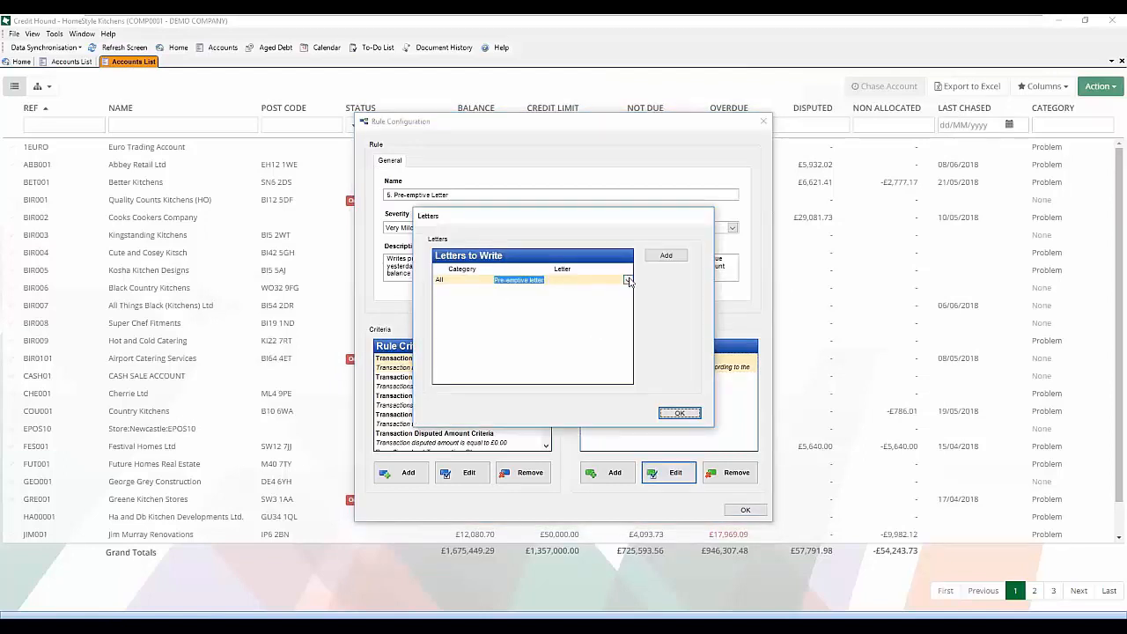
pyautogui.click(628, 280)
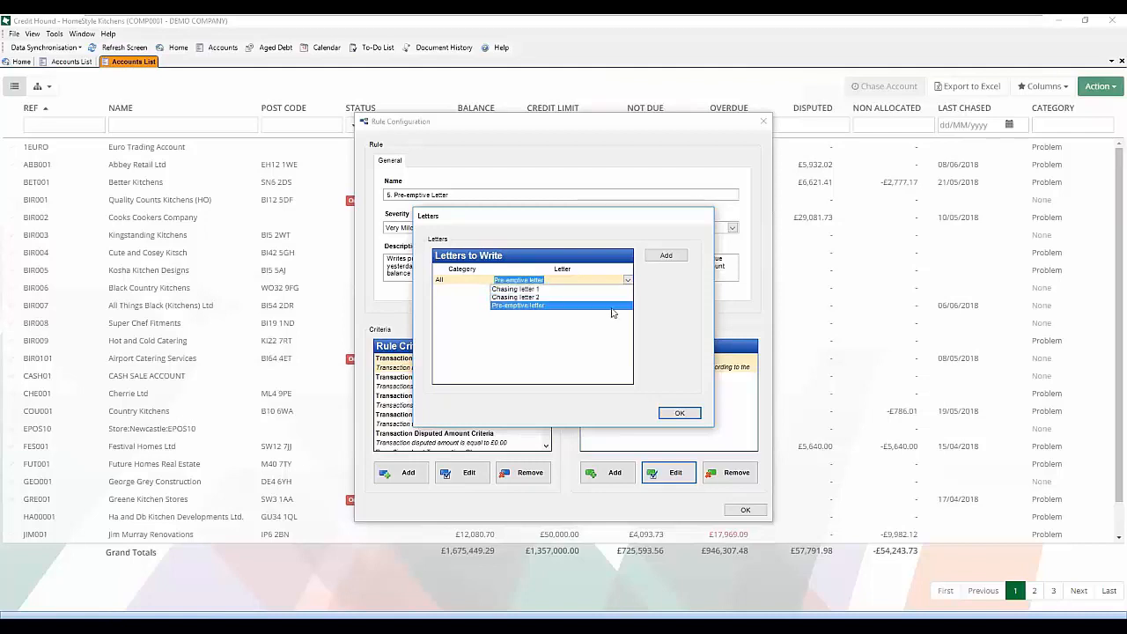
pyautogui.click(613, 310)
pyautogui.click(679, 413)
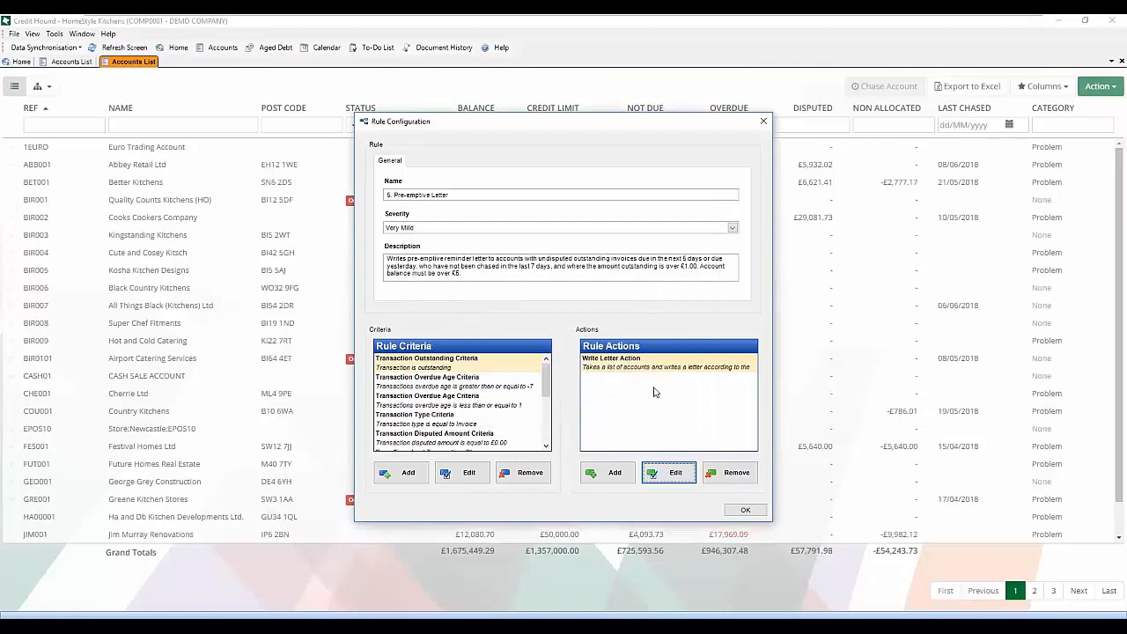
pyautogui.click(748, 511)
# - Run the "5. Pre-emptive Letter" rule for all matching accounts and print the letters to Spindle Pro Auto
pyautogui.click(676, 411)
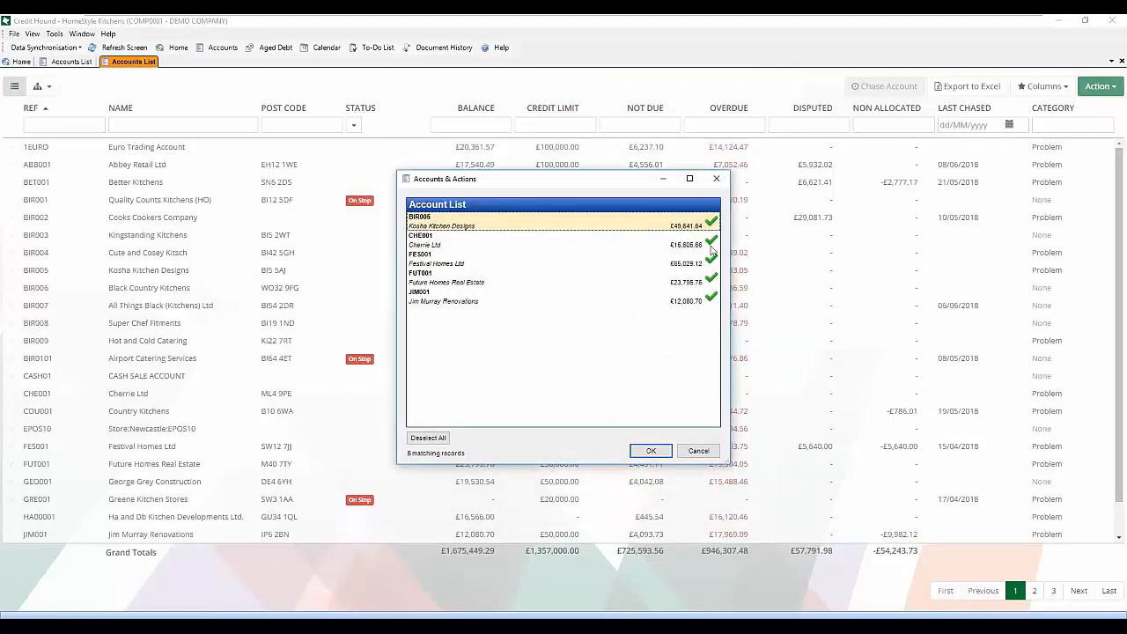
pyautogui.click(650, 450)
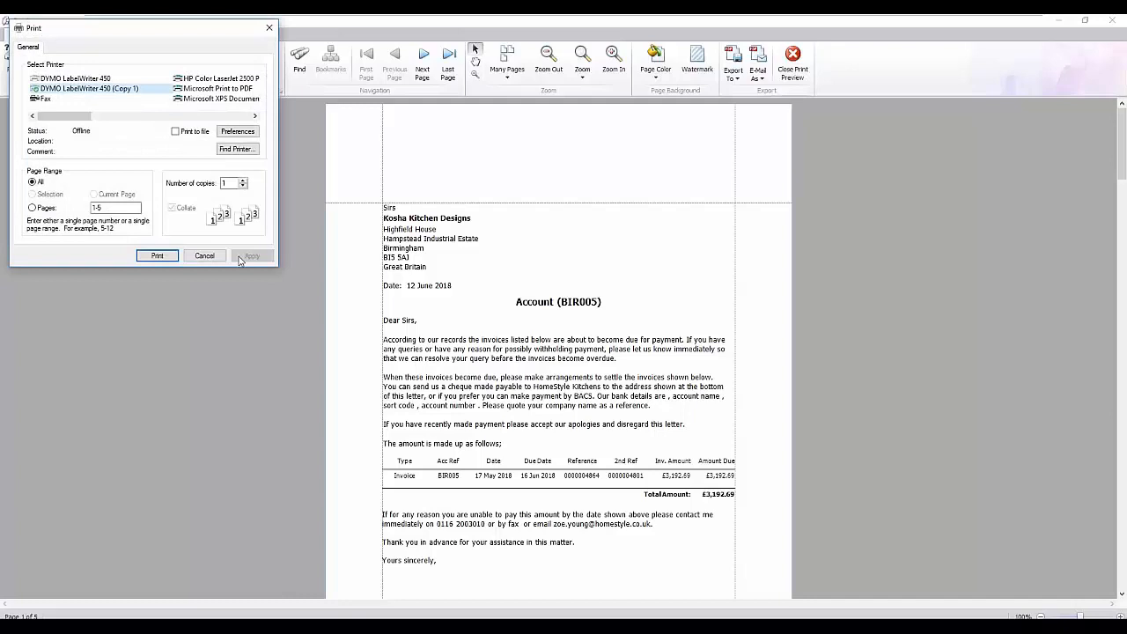
pyautogui.click(192, 117)
pyautogui.click(210, 118)
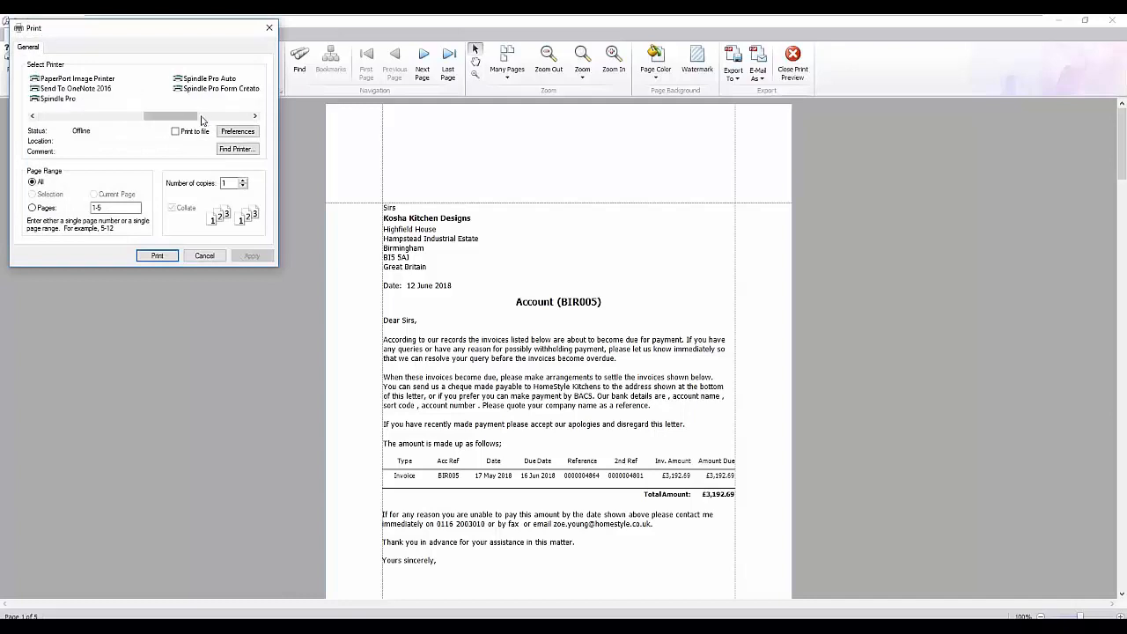
pyautogui.click(216, 79)
pyautogui.click(160, 257)
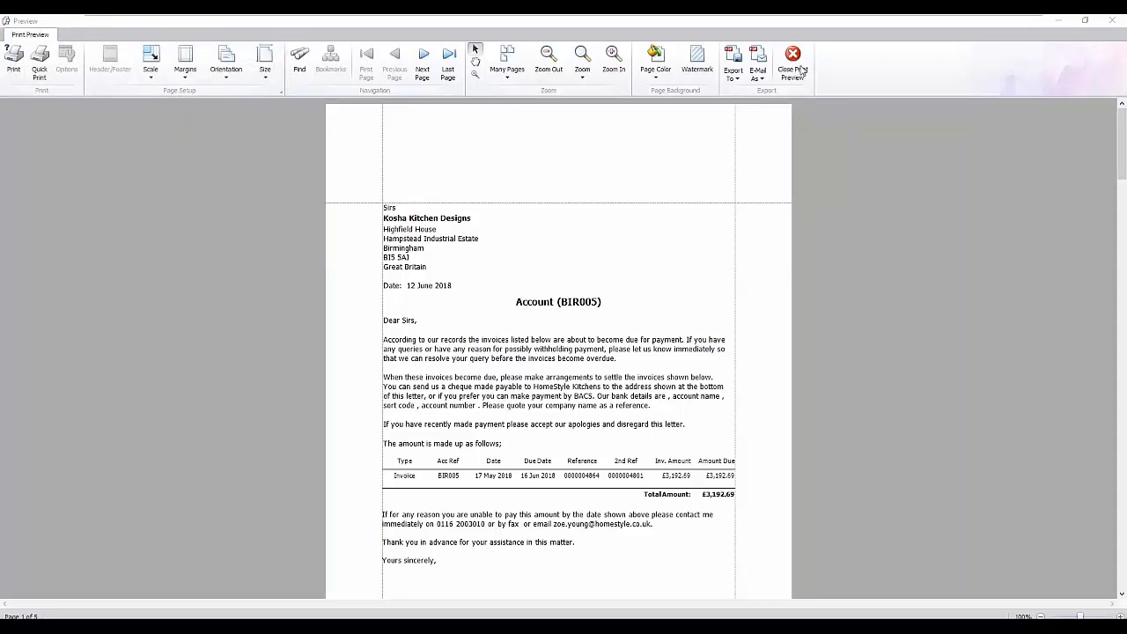
pyautogui.click(799, 70)
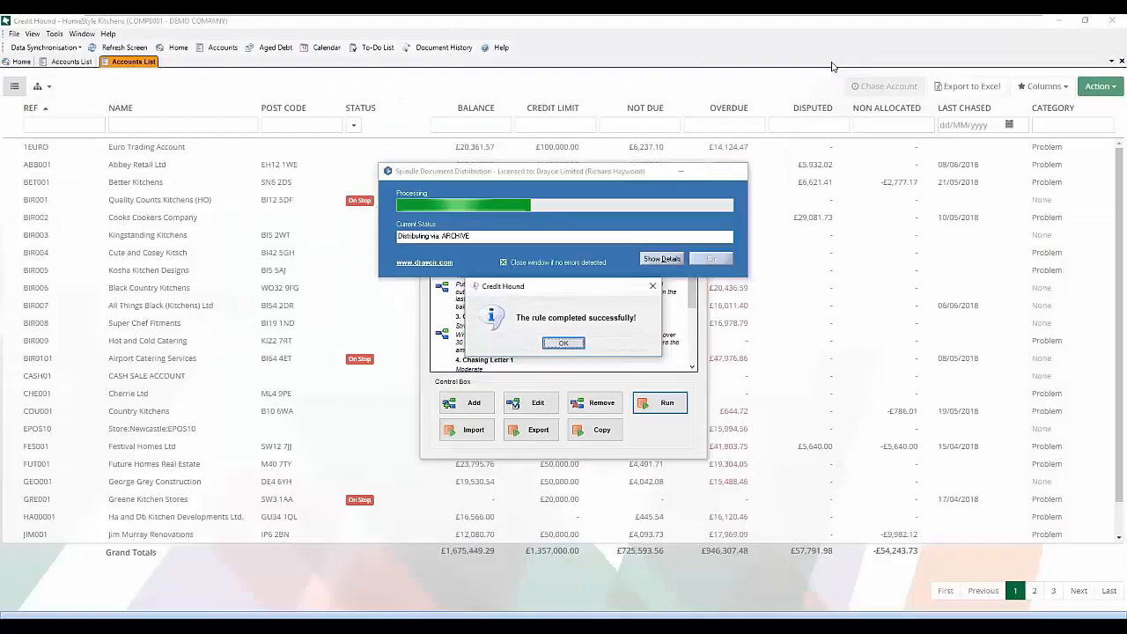
pyautogui.click(574, 344)
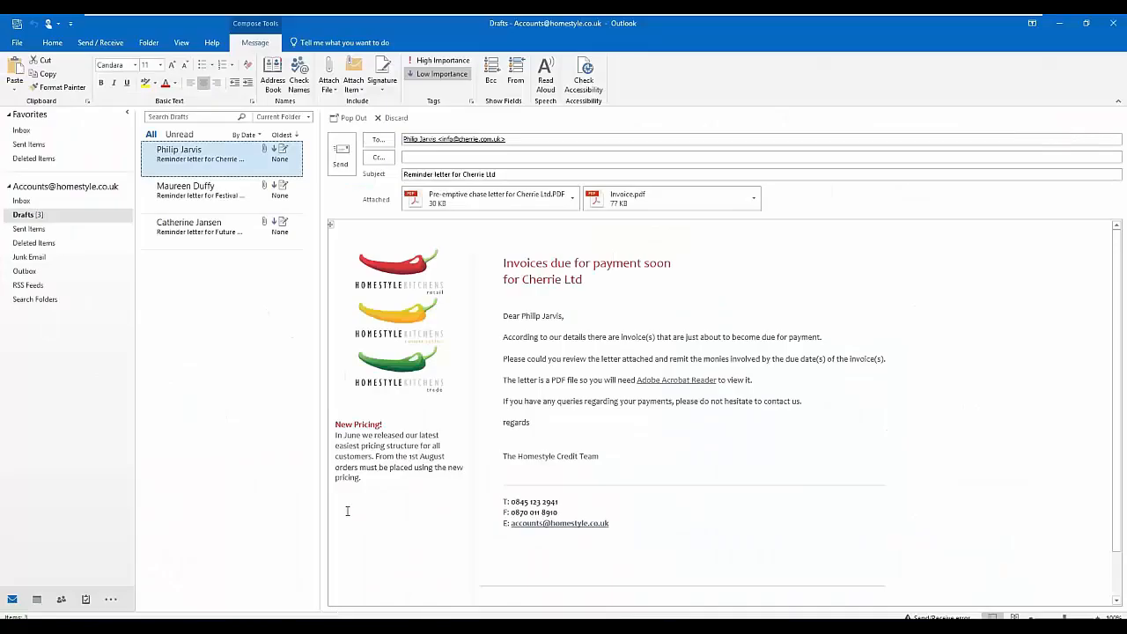
# - In the Outlook drafts, view the full page of the pre-emptive chase letter attached to the Cherrie Ltd reminder, and return to Credit Hound
pyautogui.doubleClick(201, 164)
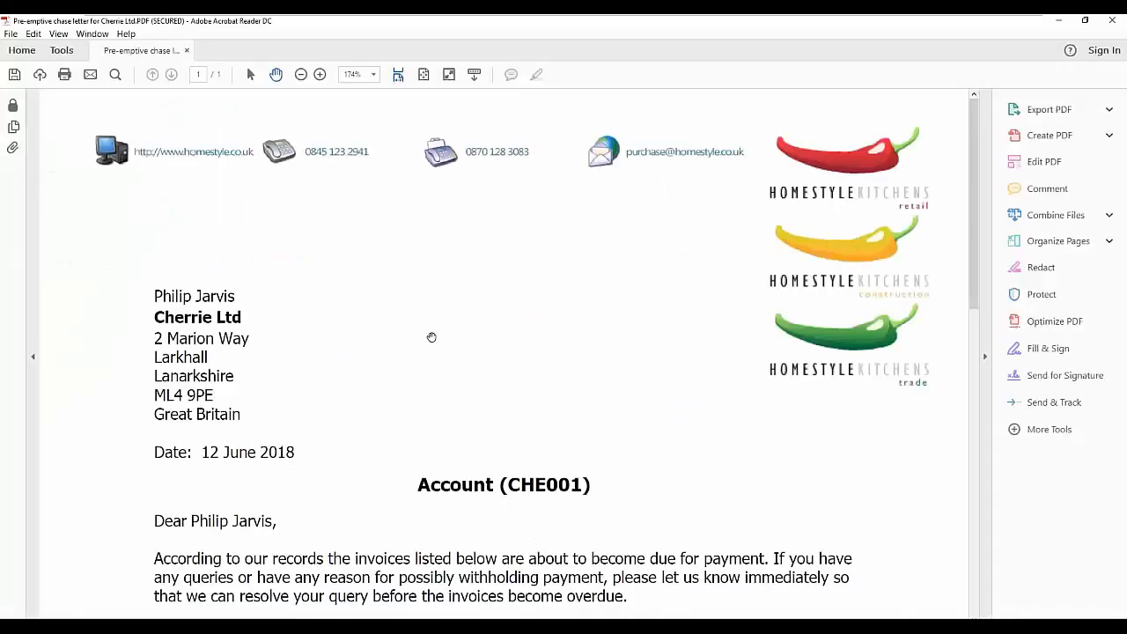
pyautogui.click(426, 78)
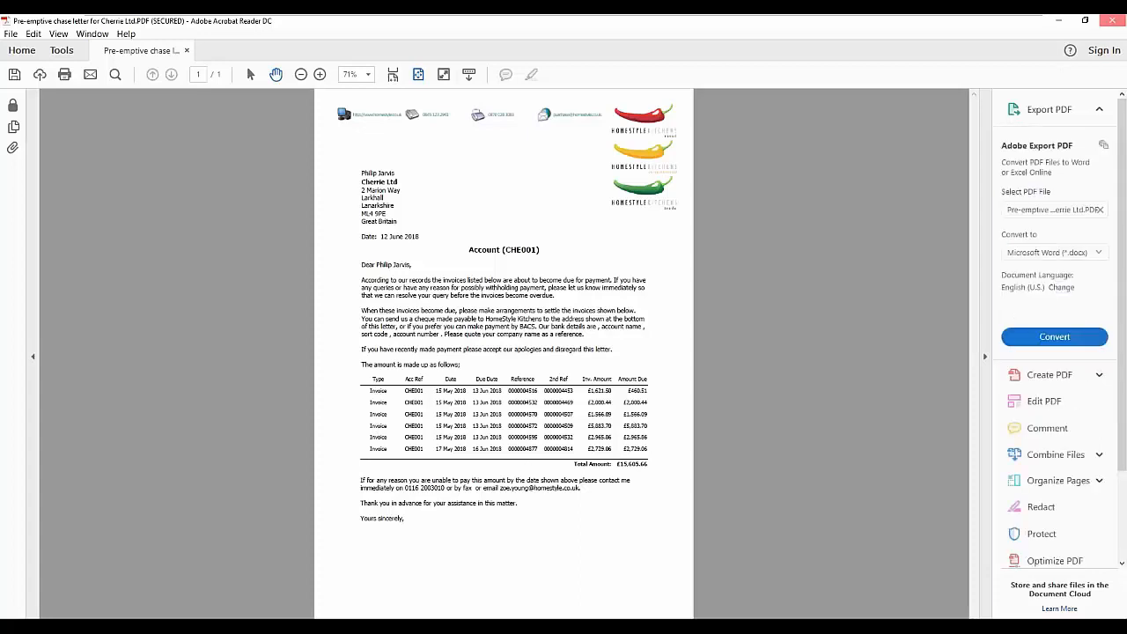
pyautogui.click(1112, 21)
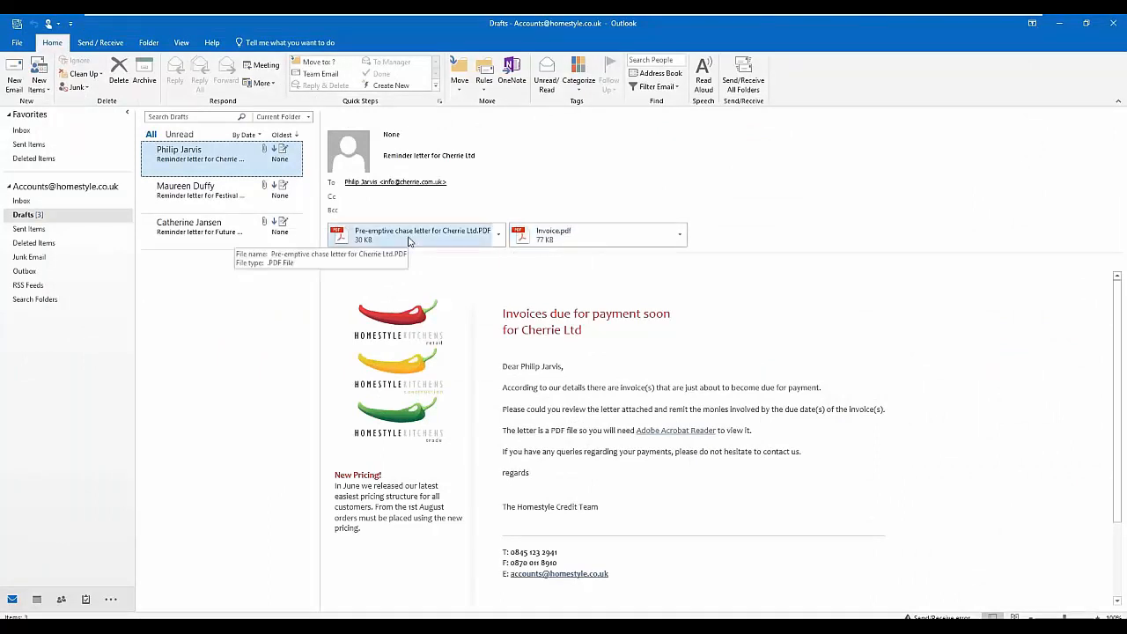
pyautogui.click(1057, 24)
pyautogui.click(1057, 24)
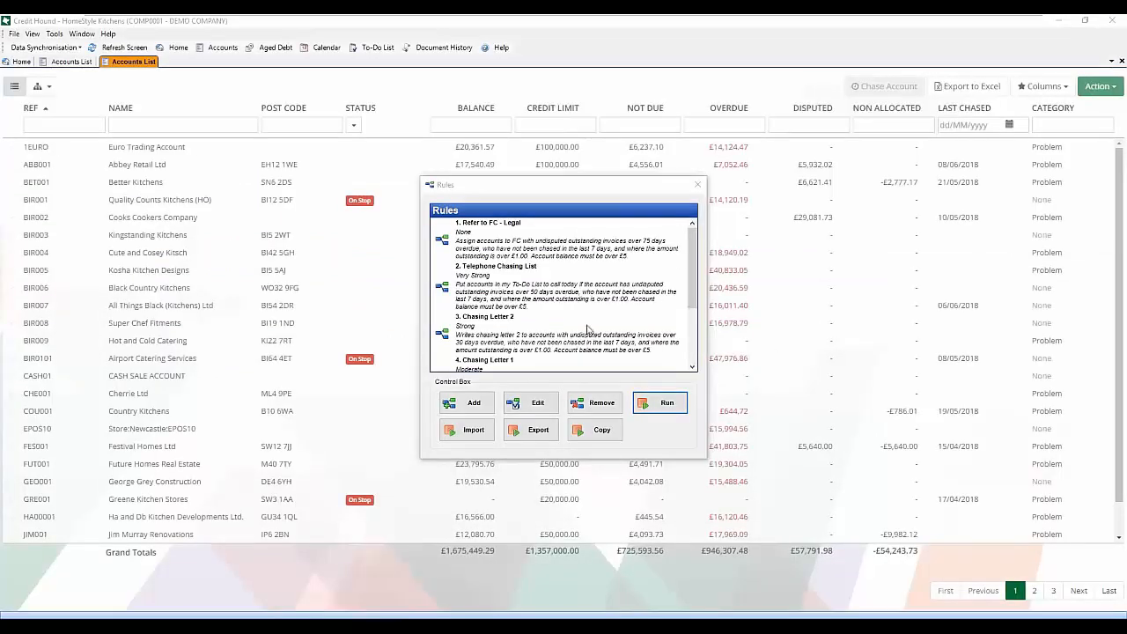
# - Check the "4. Chasing Letter 1" rule's configuration and preview its matching accounts without carrying out its actions
pyautogui.scroll(-3, 568, 355)
pyautogui.click(499, 342)
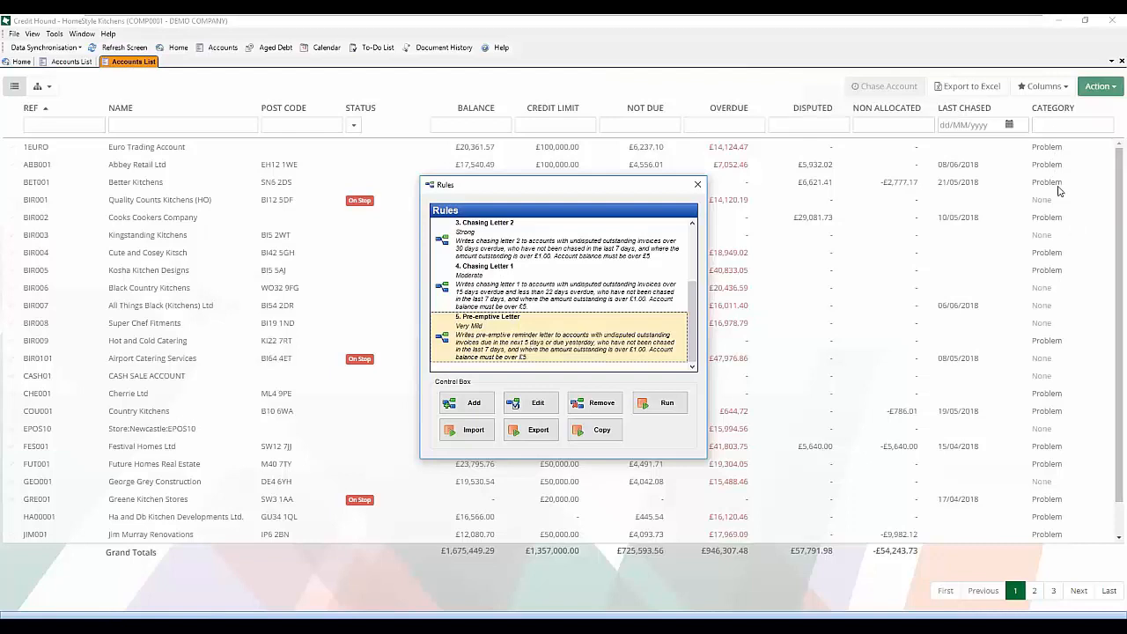
pyautogui.click(605, 305)
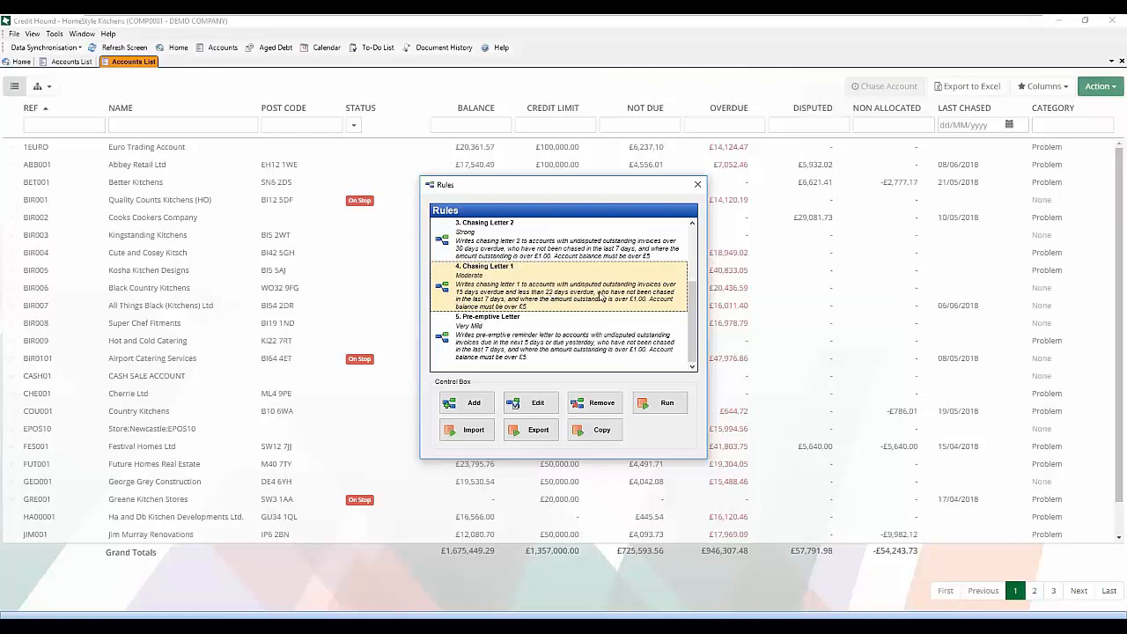
pyautogui.click(532, 402)
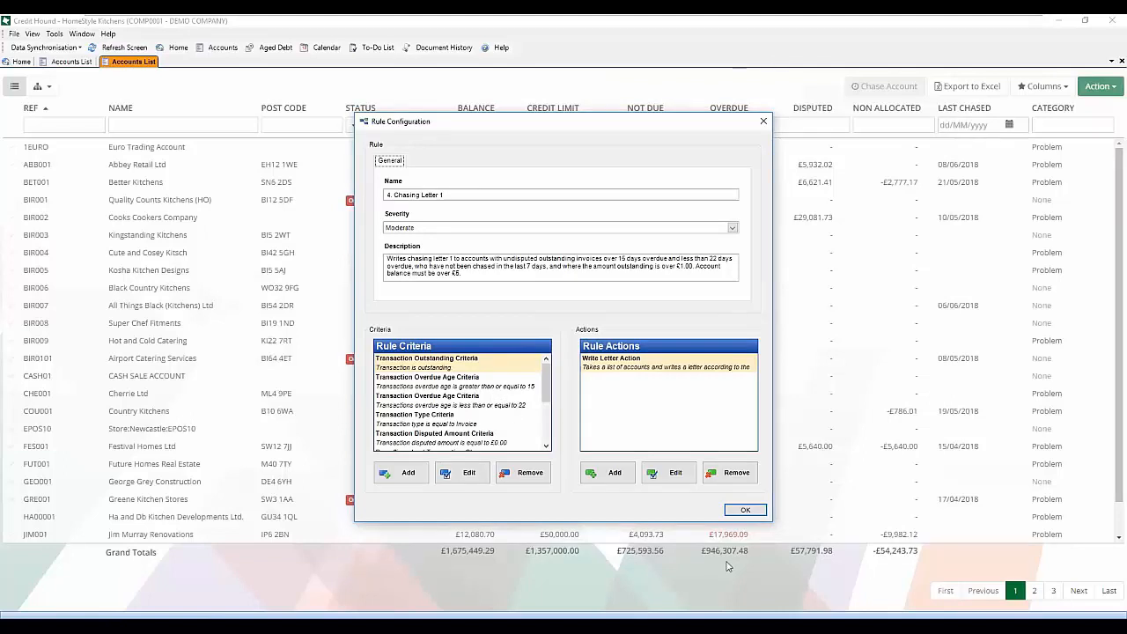
pyautogui.click(747, 511)
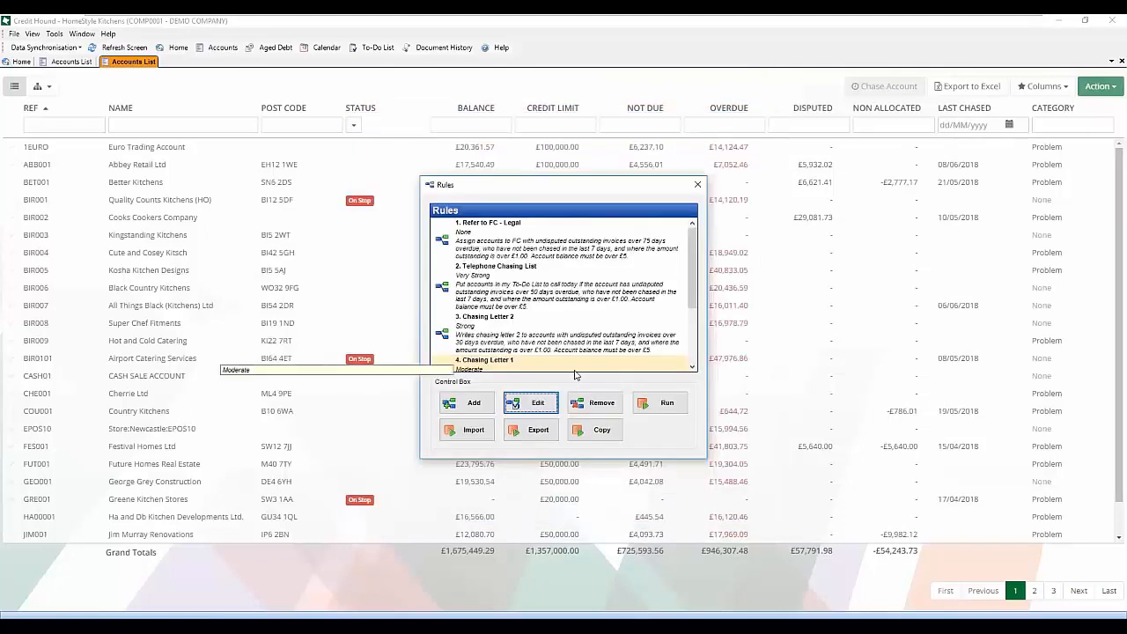
pyautogui.click(656, 408)
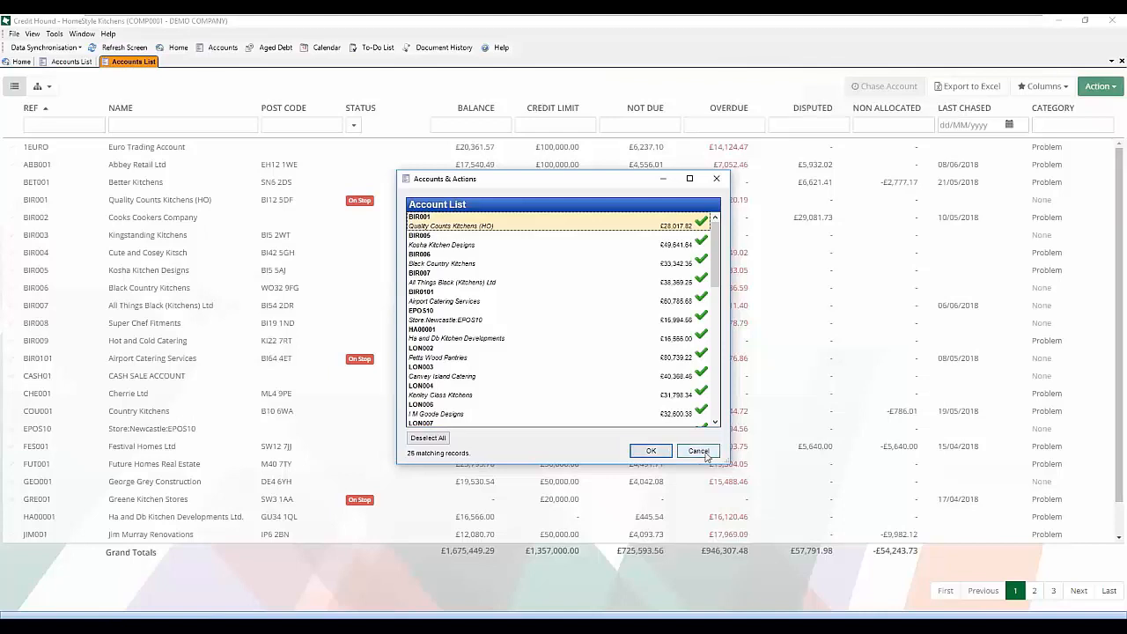
pyautogui.click(697, 451)
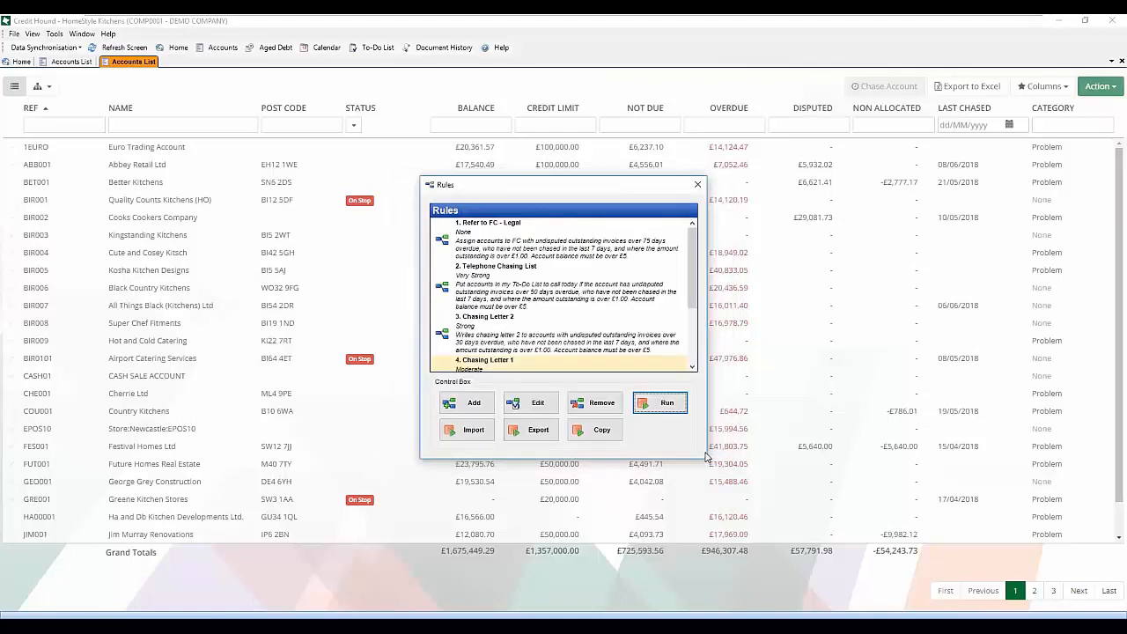
# - Run the "2. Telephone Chasing List" rule for all matching accounts and close the rules list
pyautogui.click(692, 366)
pyautogui.click(526, 348)
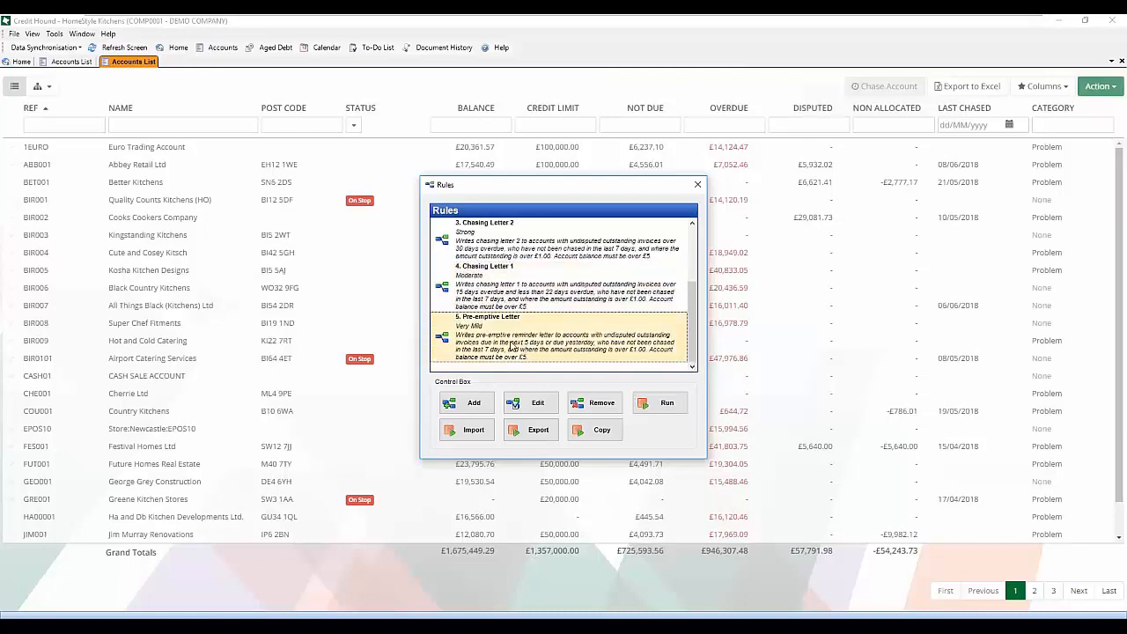
pyautogui.click(534, 287)
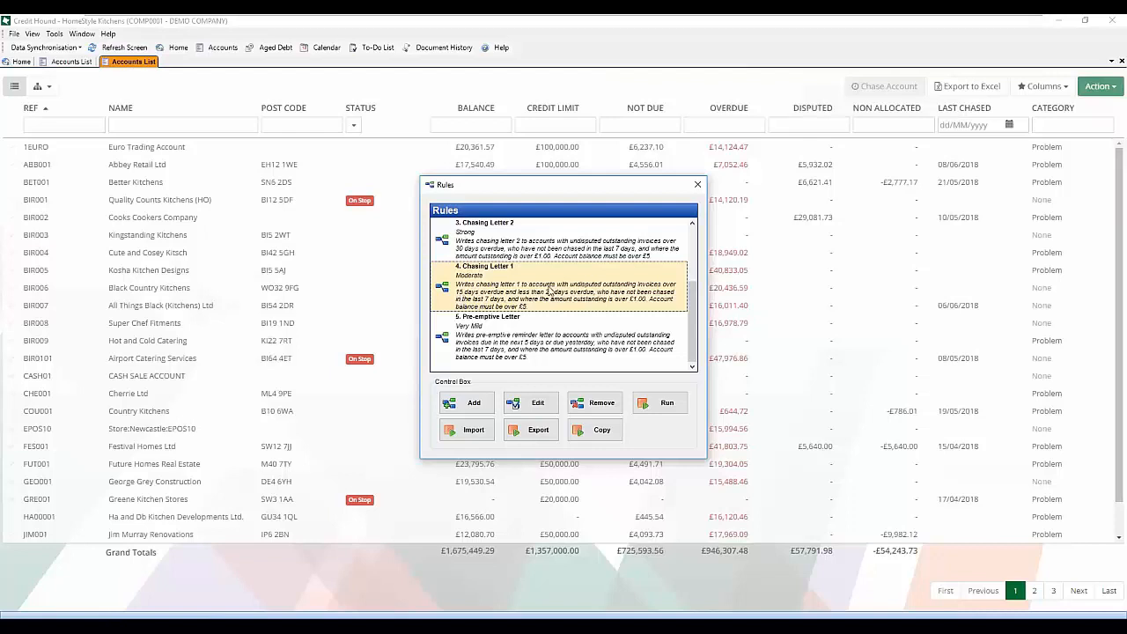
pyautogui.click(563, 254)
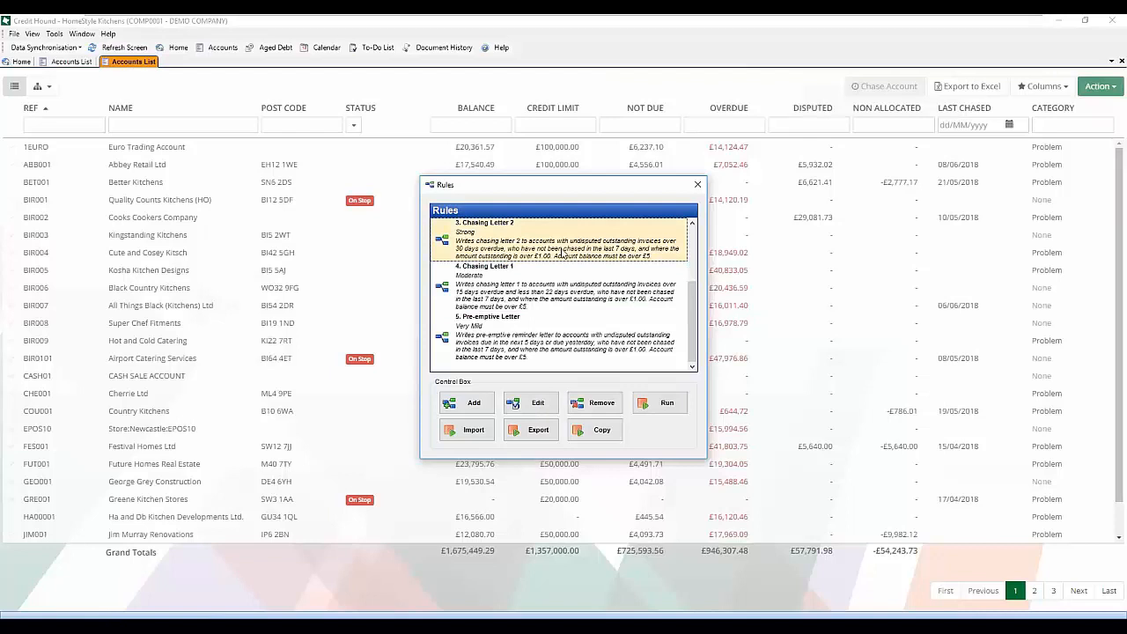
pyautogui.scroll(3, 518, 256)
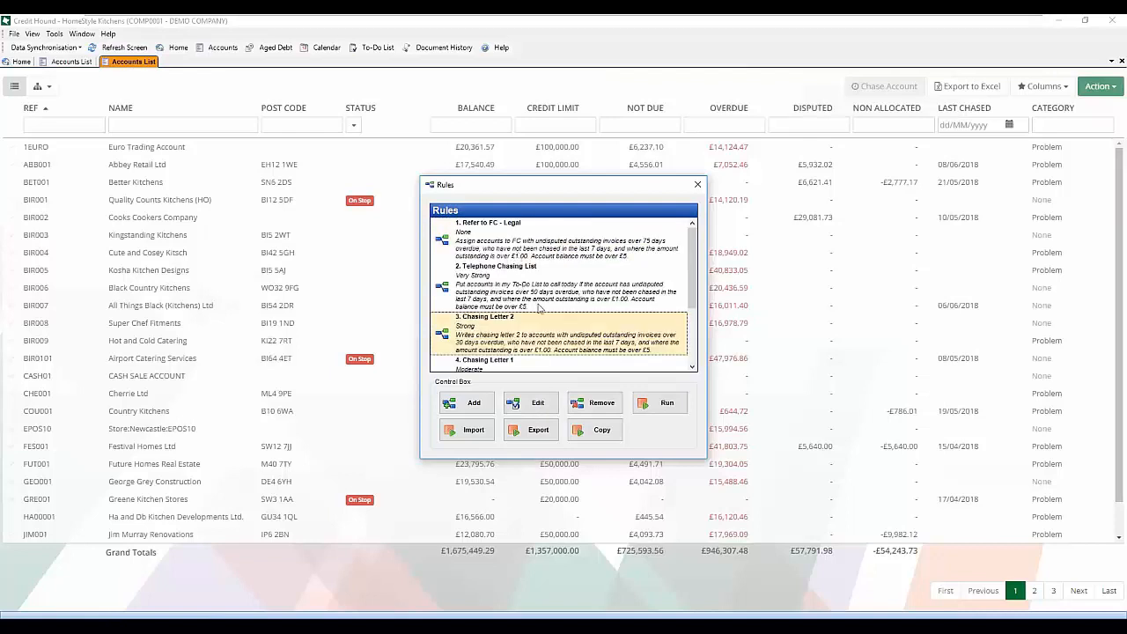
pyautogui.click(577, 302)
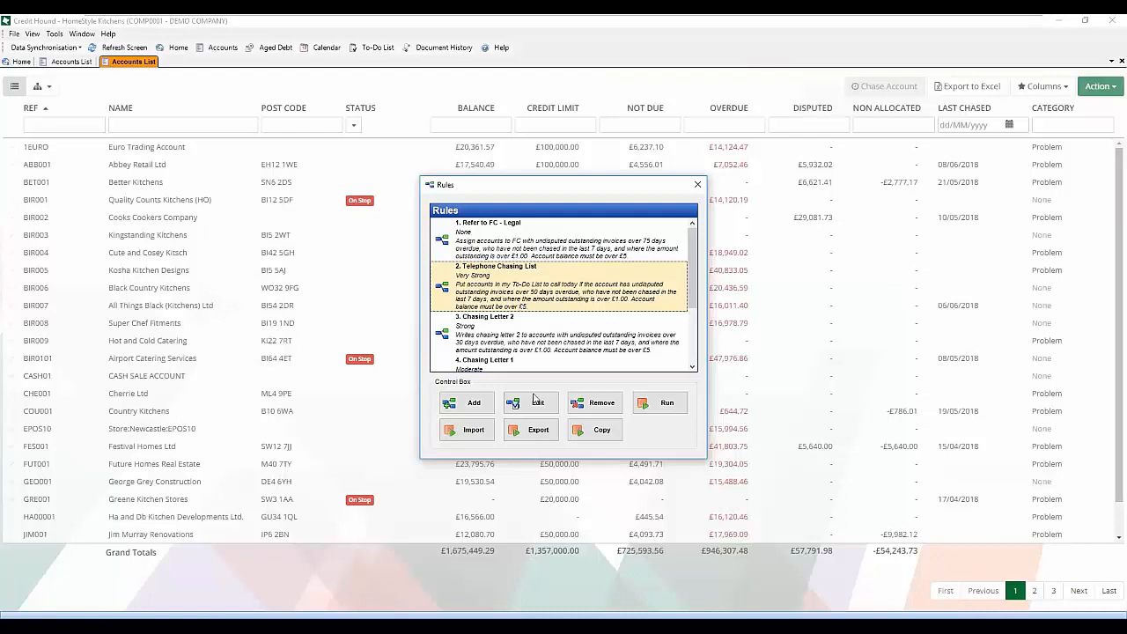
pyautogui.click(662, 403)
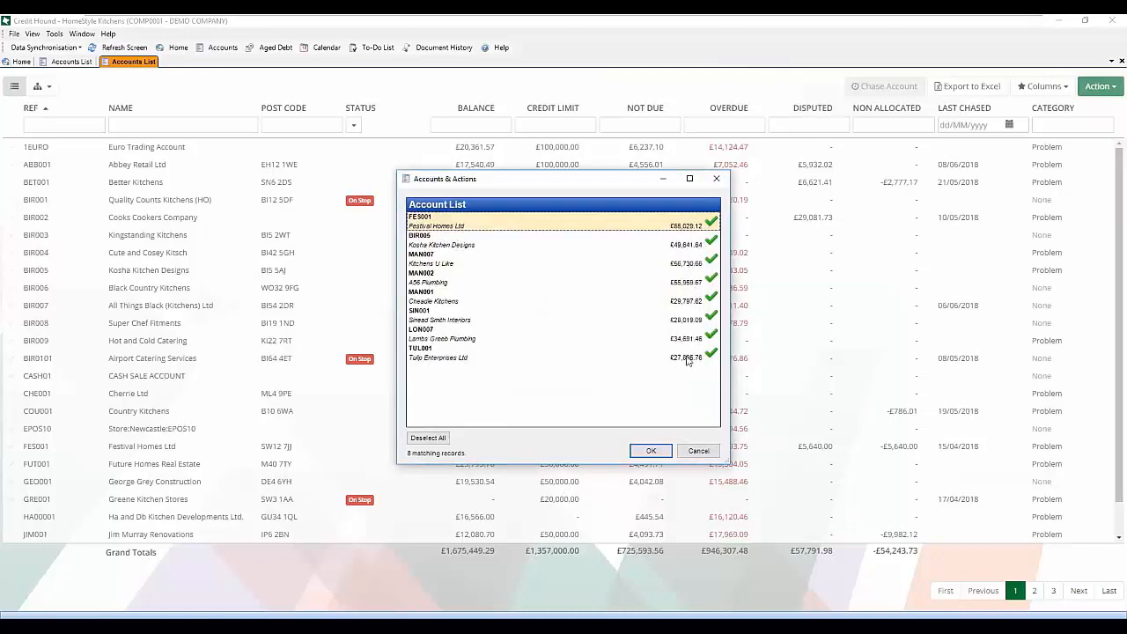
pyautogui.click(649, 451)
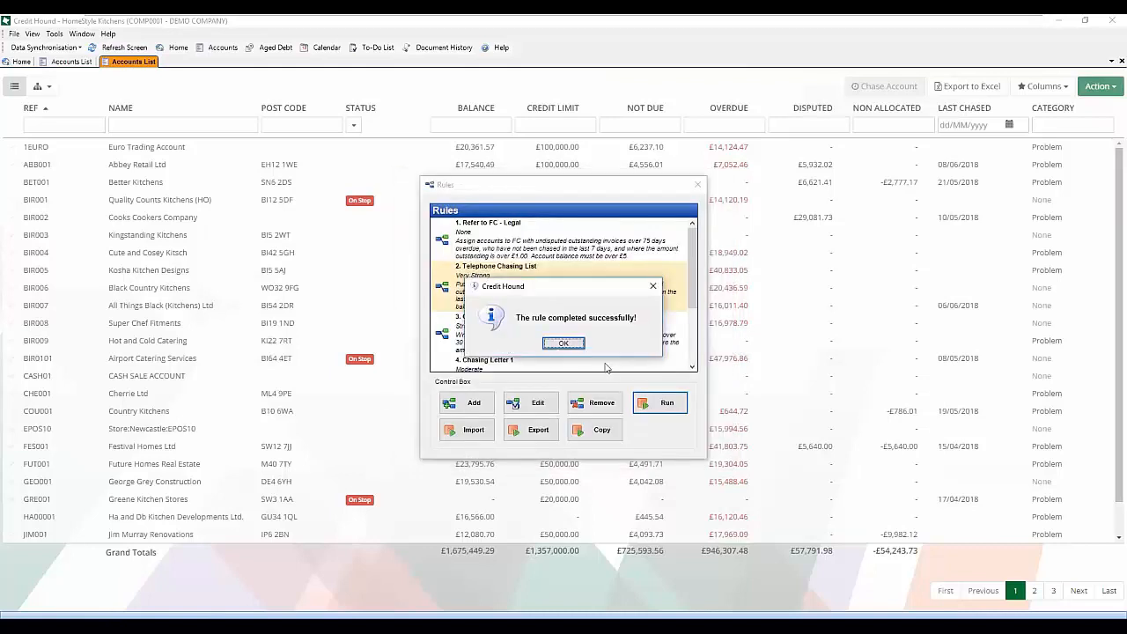
pyautogui.click(572, 356)
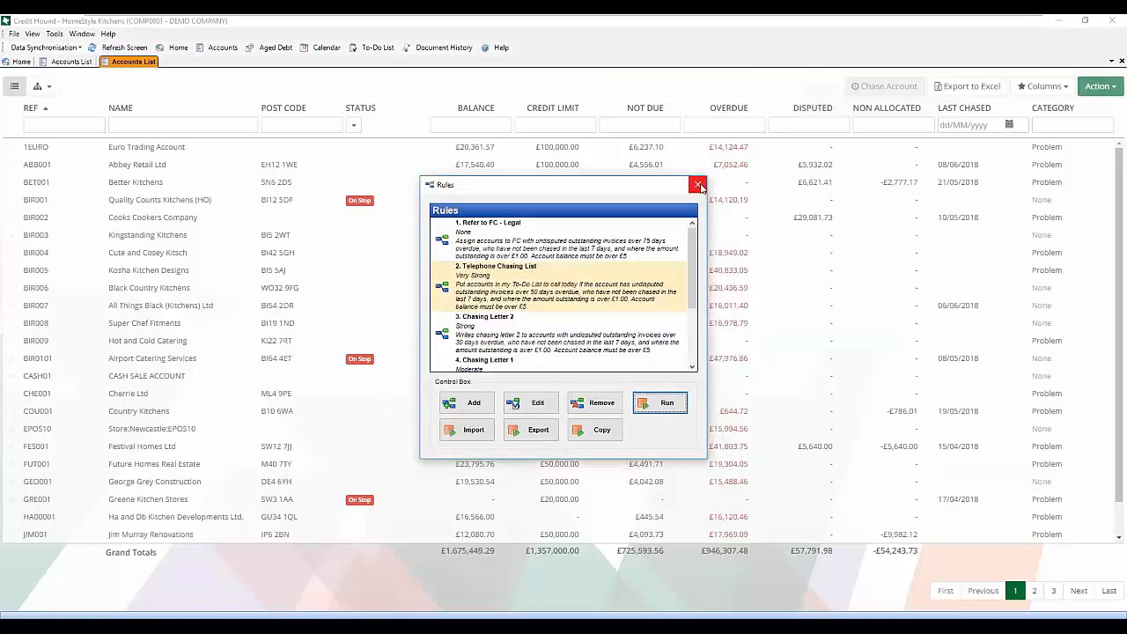
pyautogui.click(699, 185)
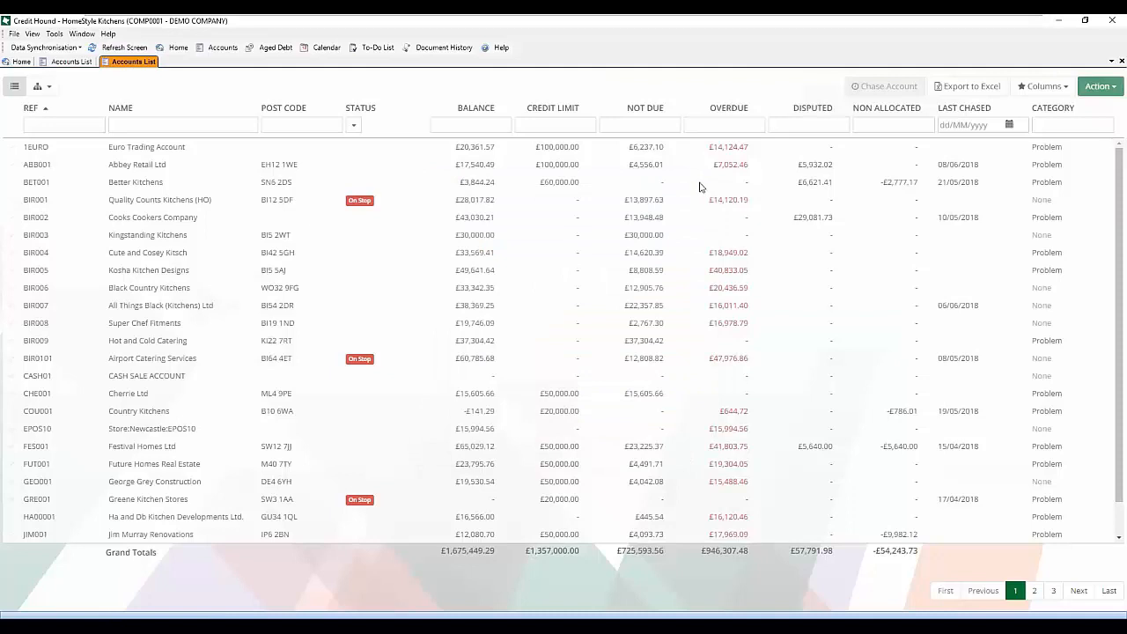
# - Show the To-Do List filtered to items dated 12/06/2018
pyautogui.click(377, 48)
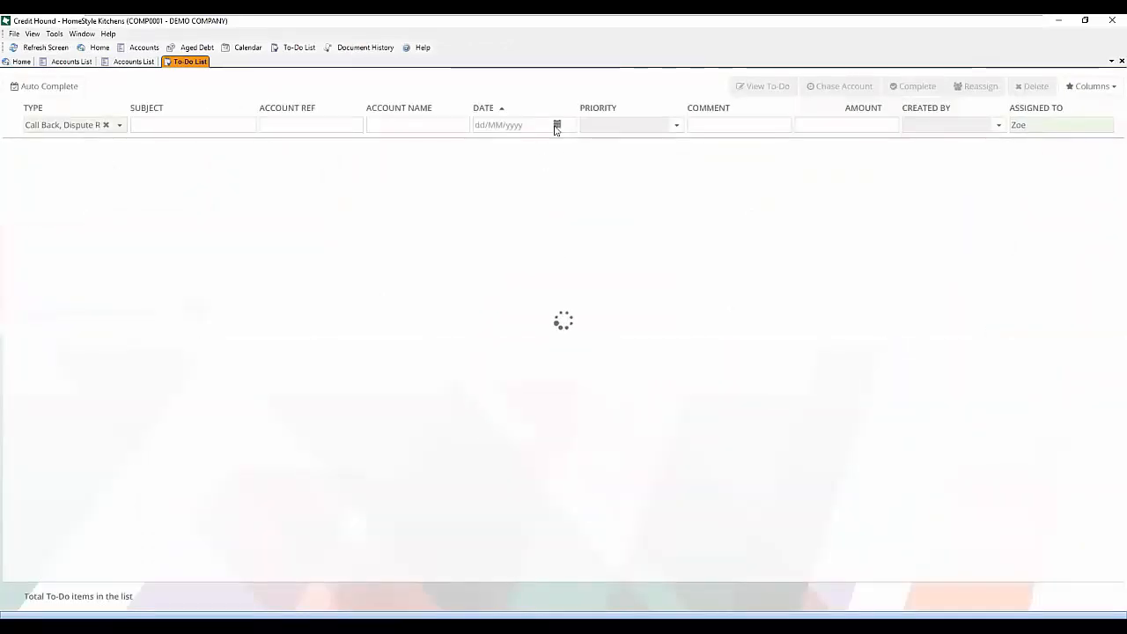
pyautogui.click(557, 124)
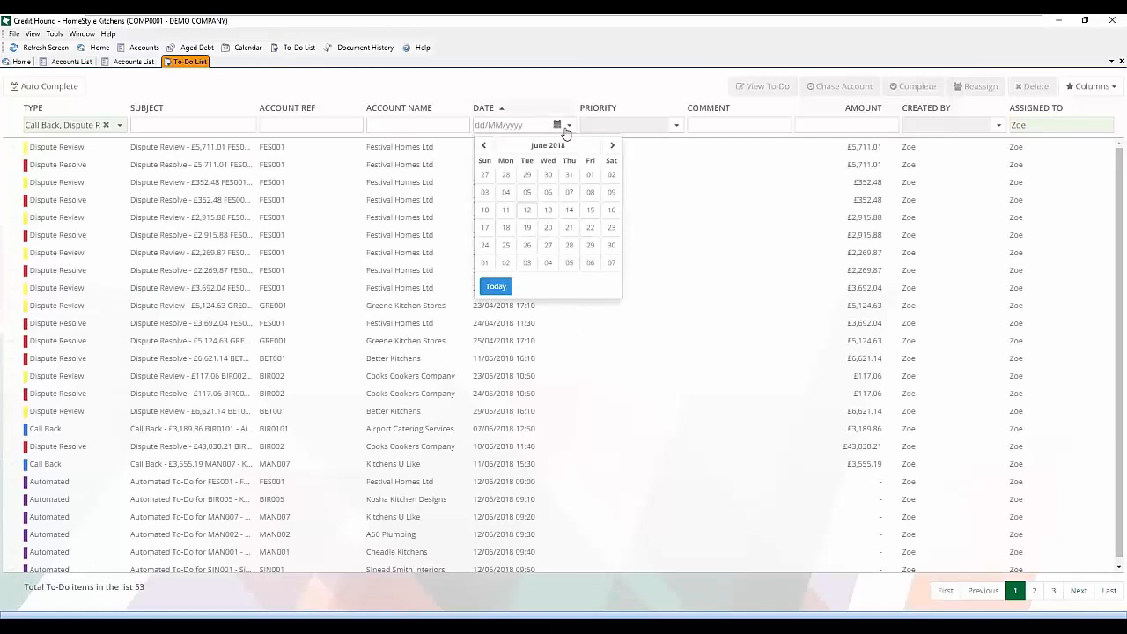
pyautogui.click(526, 221)
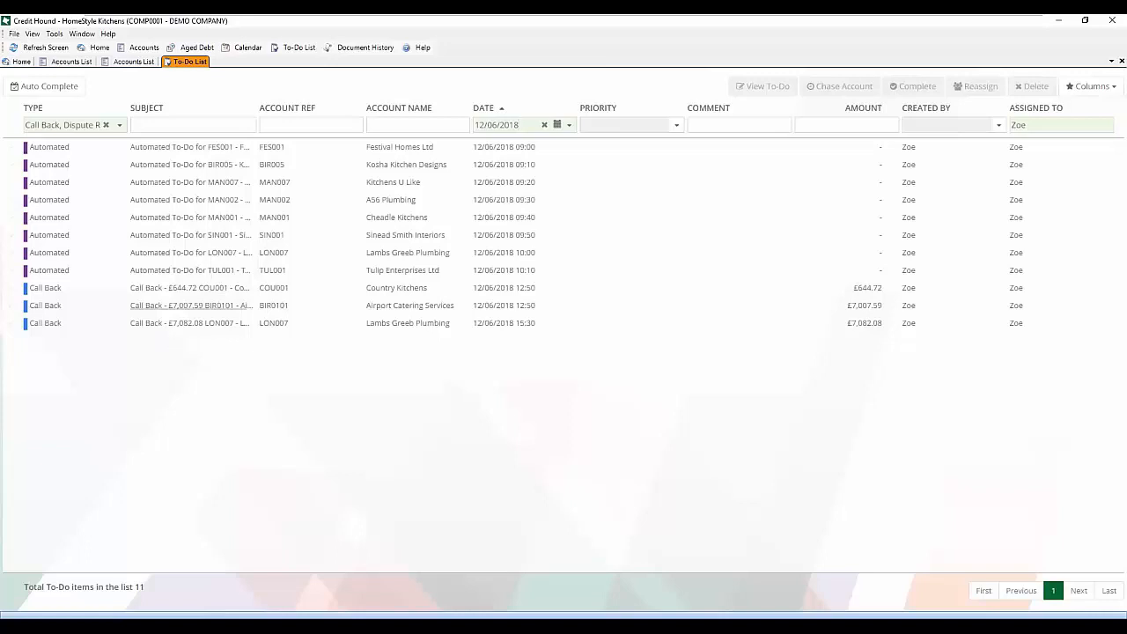
# - Give the automated Festival Homes Ltd to-do Medium priority and the comment "Call after 2pm", and save it
pyautogui.doubleClick(218, 148)
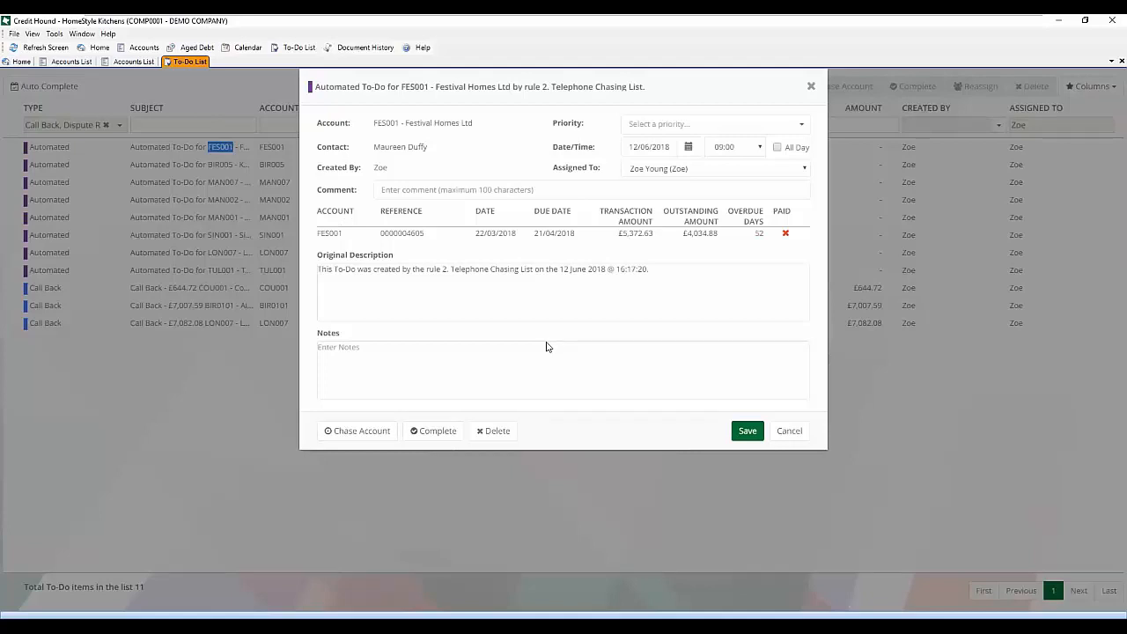
pyautogui.click(800, 123)
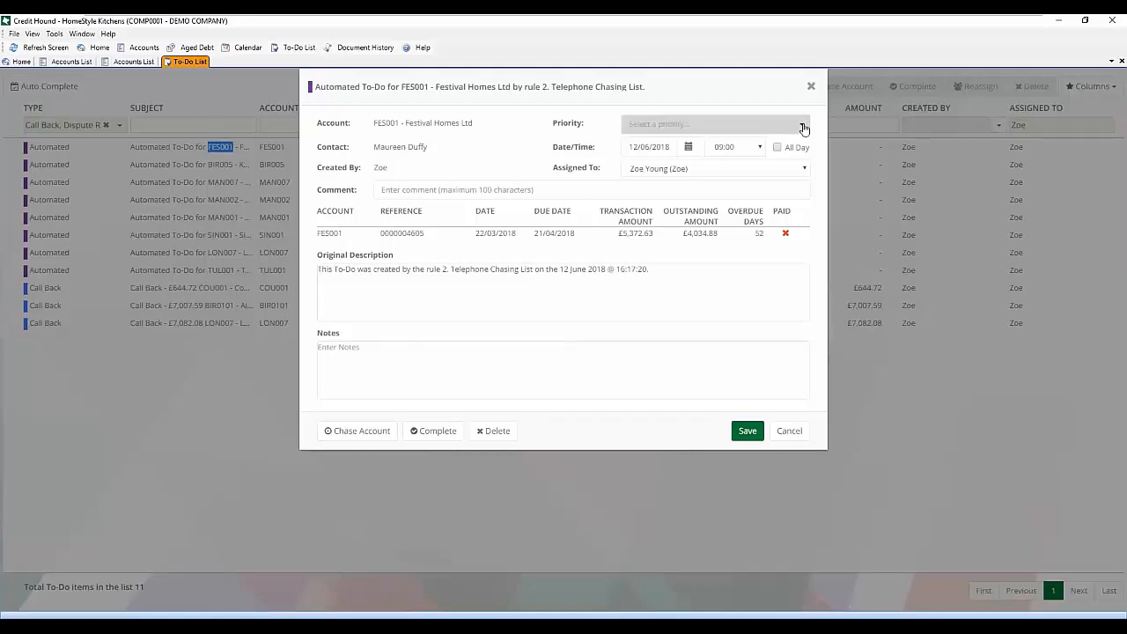
pyautogui.click(733, 163)
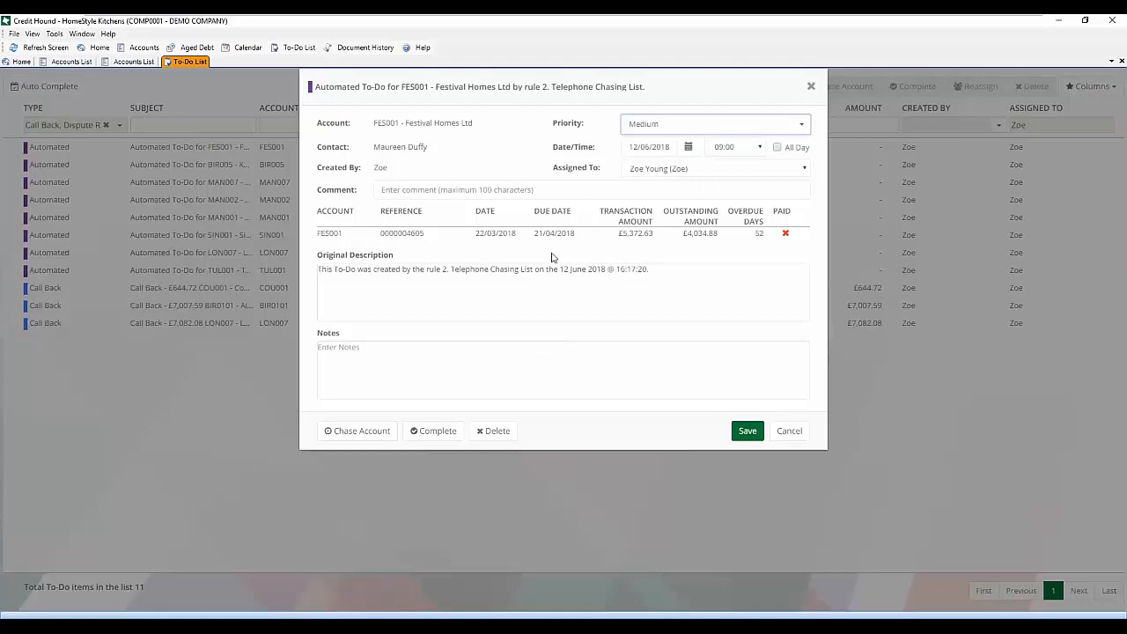
pyautogui.click(529, 190)
pyautogui.write('Call after 2pm')
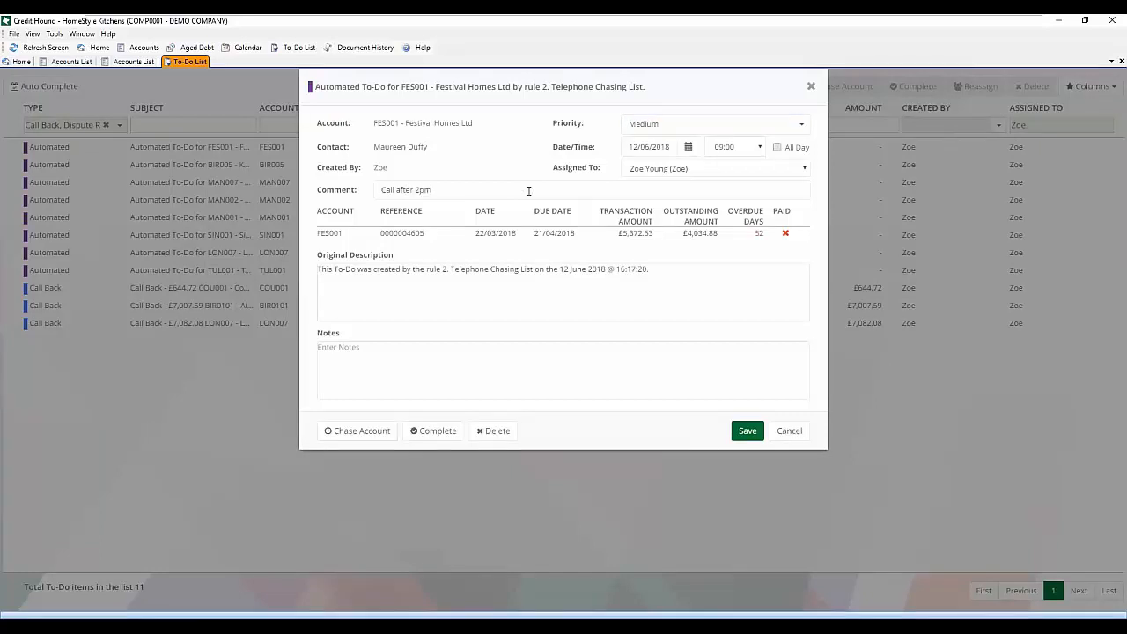
pyautogui.click(751, 434)
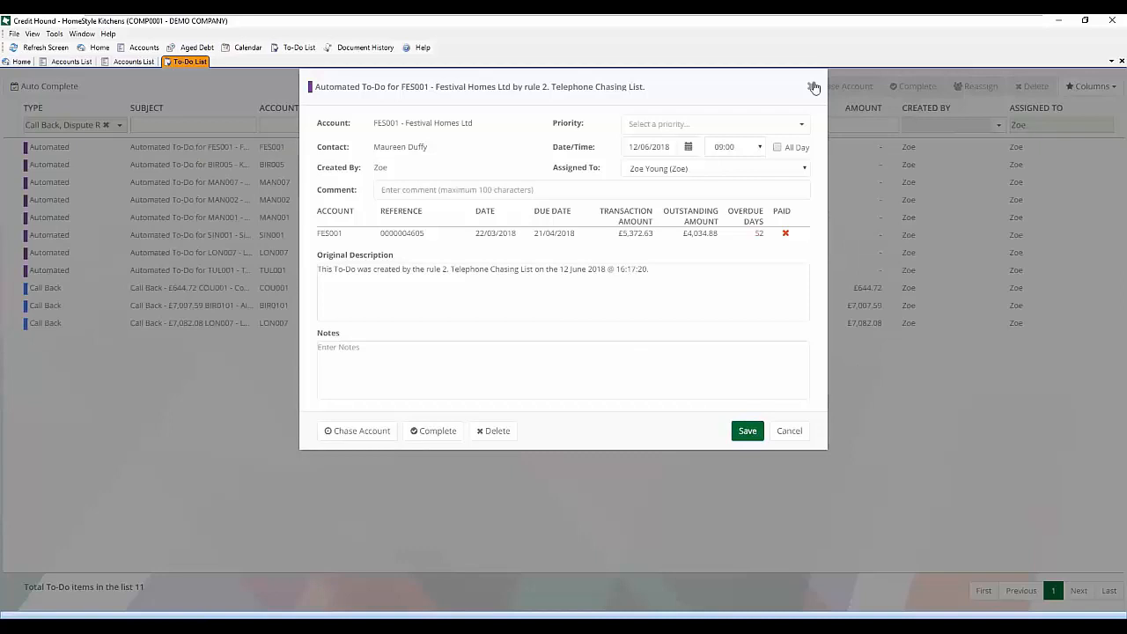
pyautogui.click(814, 87)
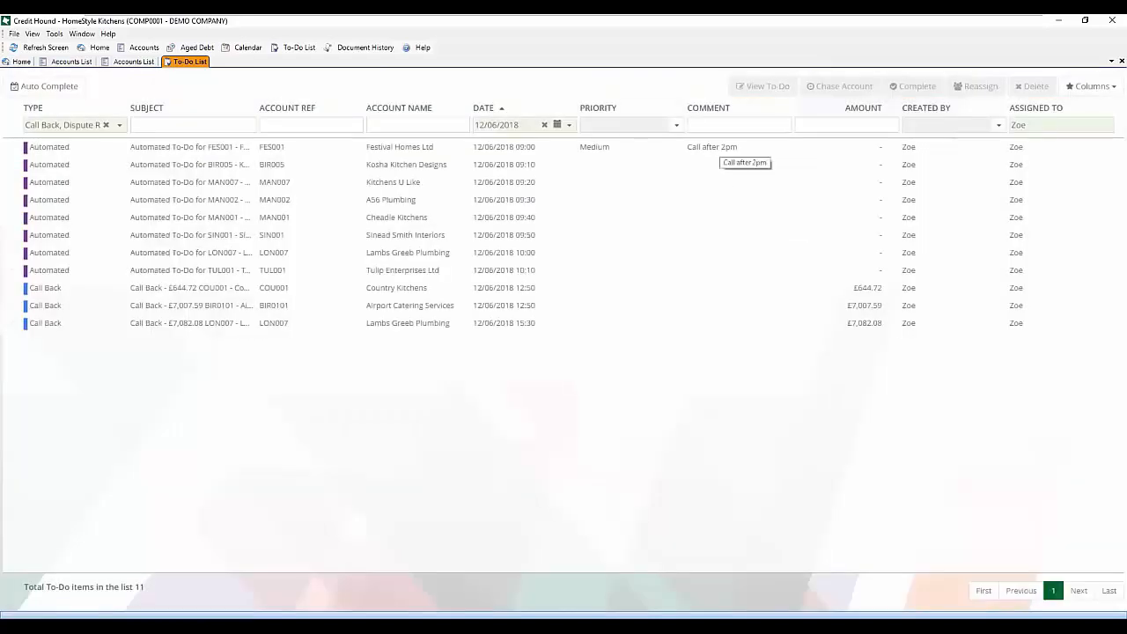
# - Give the Kosha Kitchen Designs to-do High priority and the comment "Call after 4pm", reassign it to the colleague Richard, and save it
pyautogui.click(10, 164)
pyautogui.click(183, 165)
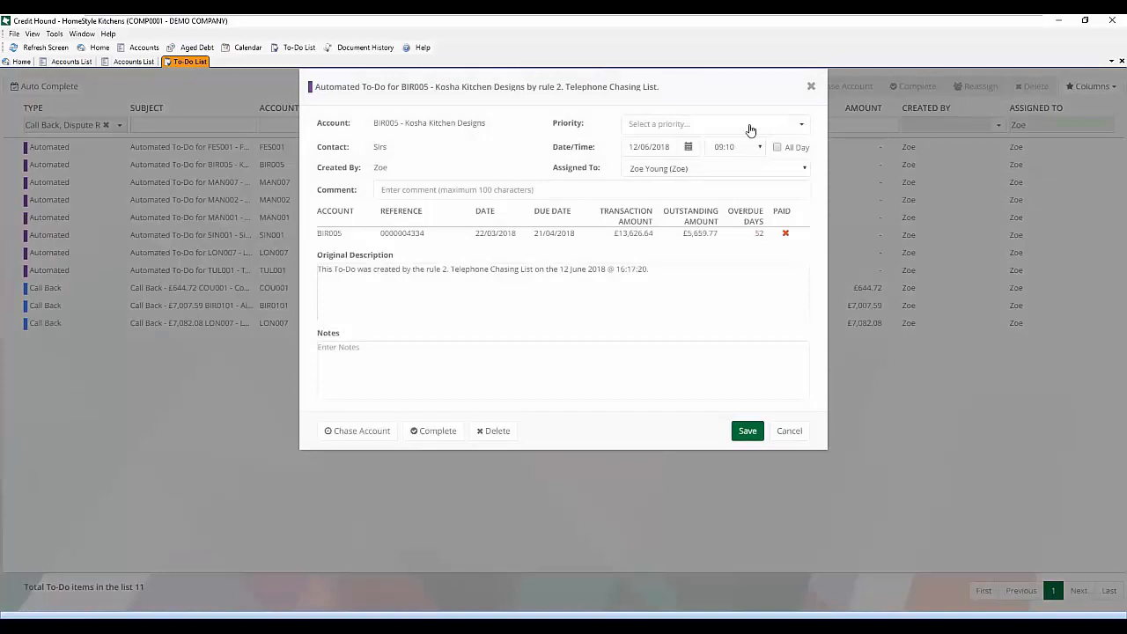
pyautogui.click(746, 128)
pyautogui.click(680, 154)
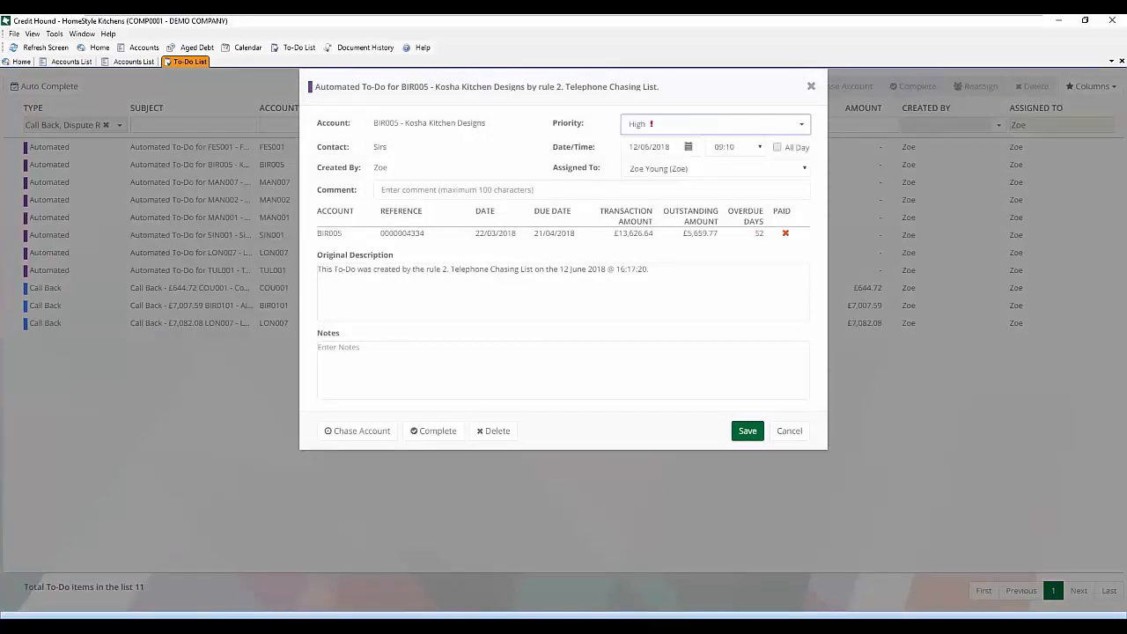
pyautogui.click(457, 189)
pyautogui.write('C')
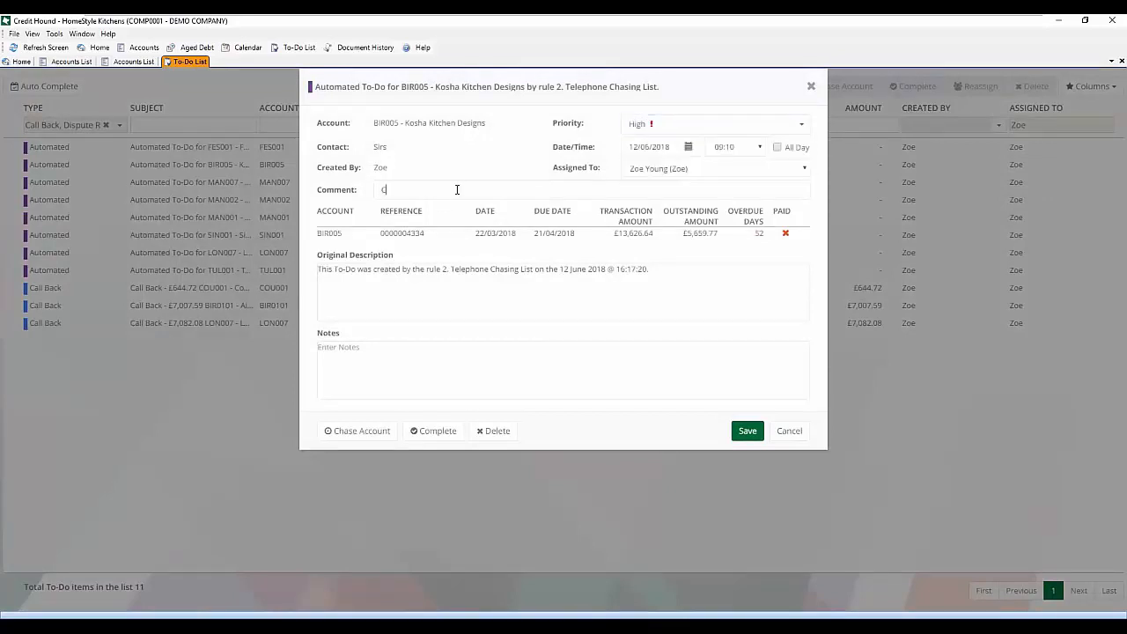
pyautogui.write('all after 4pm')
pyautogui.click(696, 170)
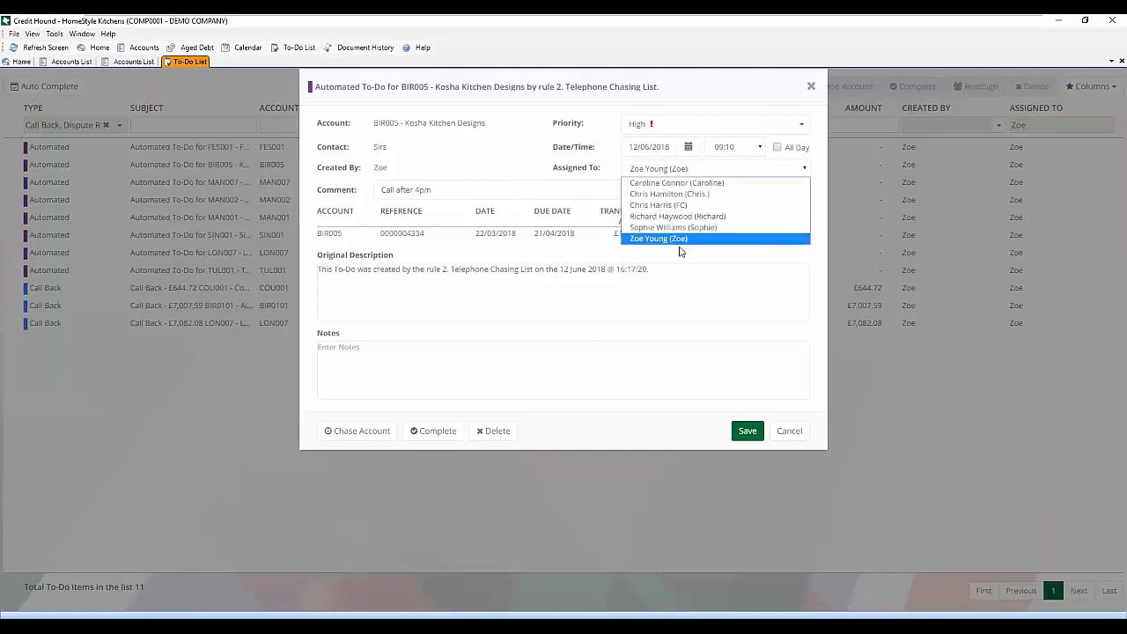
pyautogui.click(678, 216)
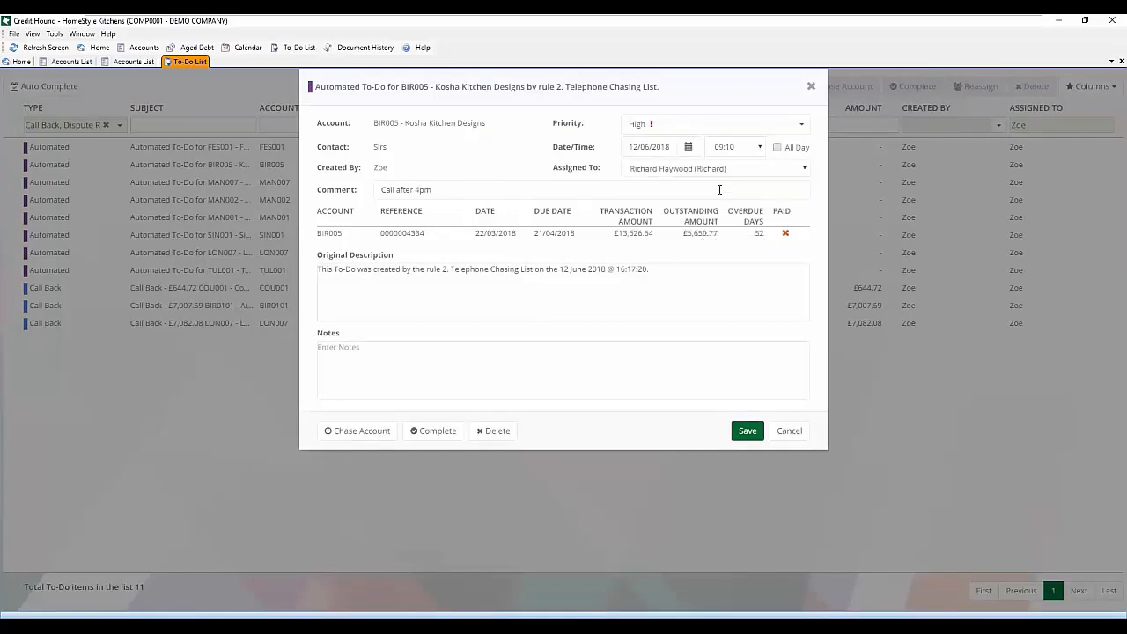
pyautogui.click(748, 431)
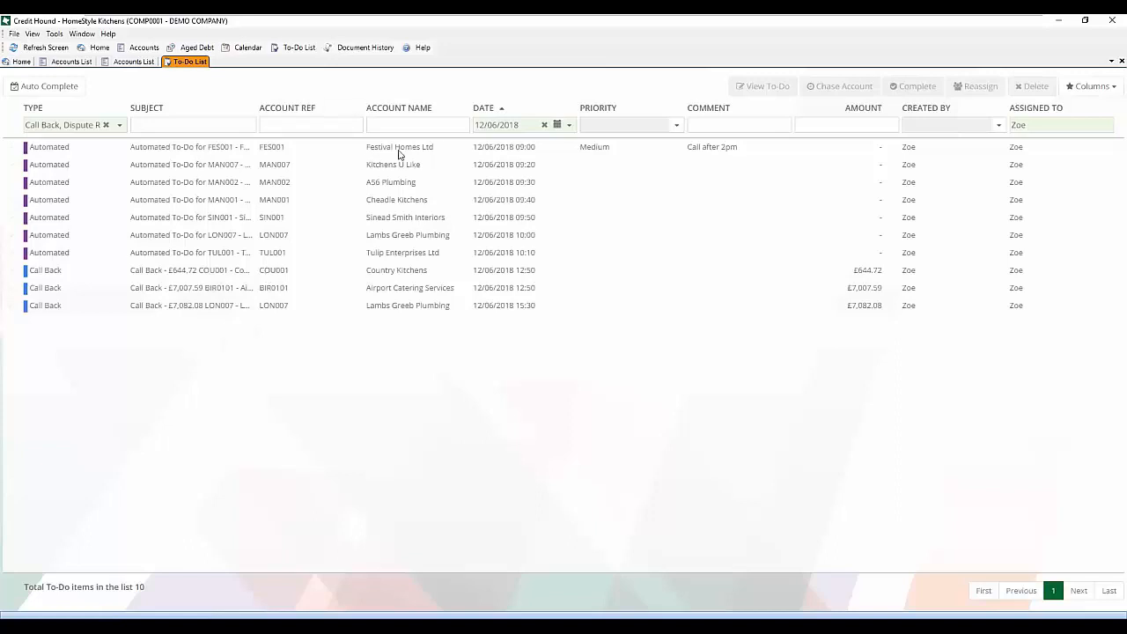
# - Open the Festival Homes Ltd account for chasing from its to-do and enlarge the transaction history area
pyautogui.click(196, 147)
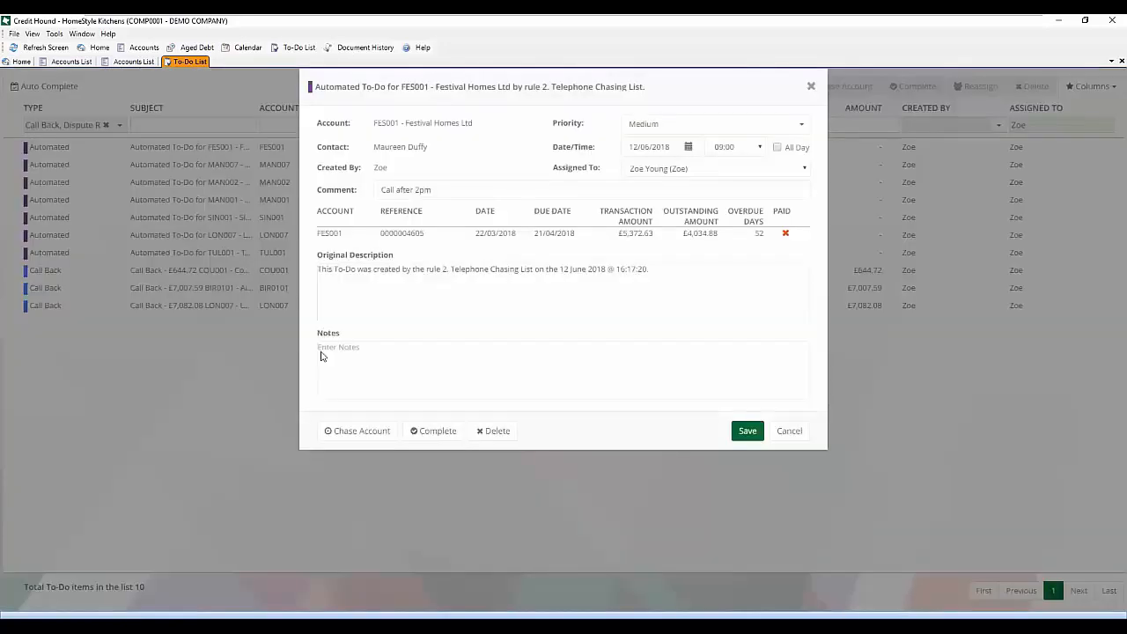
pyautogui.click(359, 431)
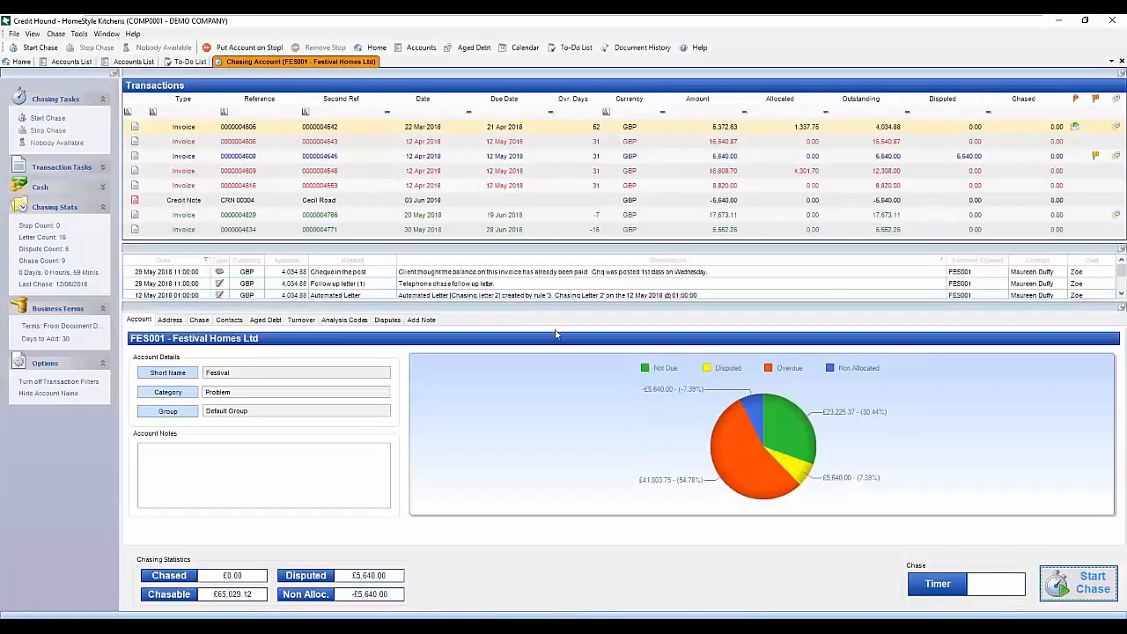
pyautogui.moveTo(566, 306); pyautogui.dragTo(568, 353)
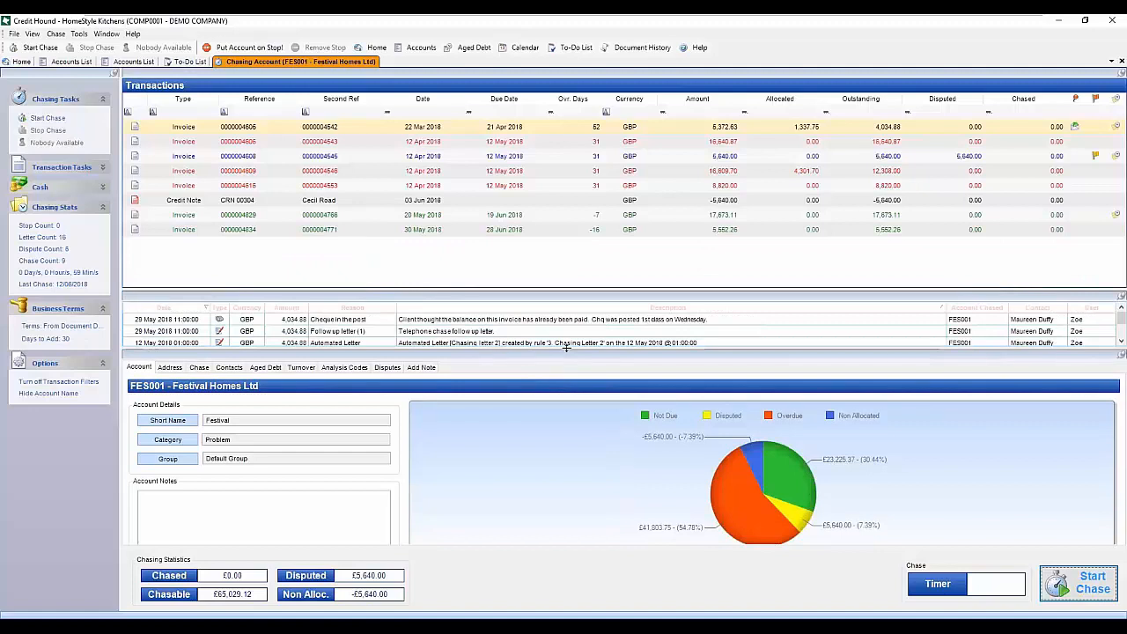
pyautogui.moveTo(571, 290); pyautogui.dragTo(571, 267)
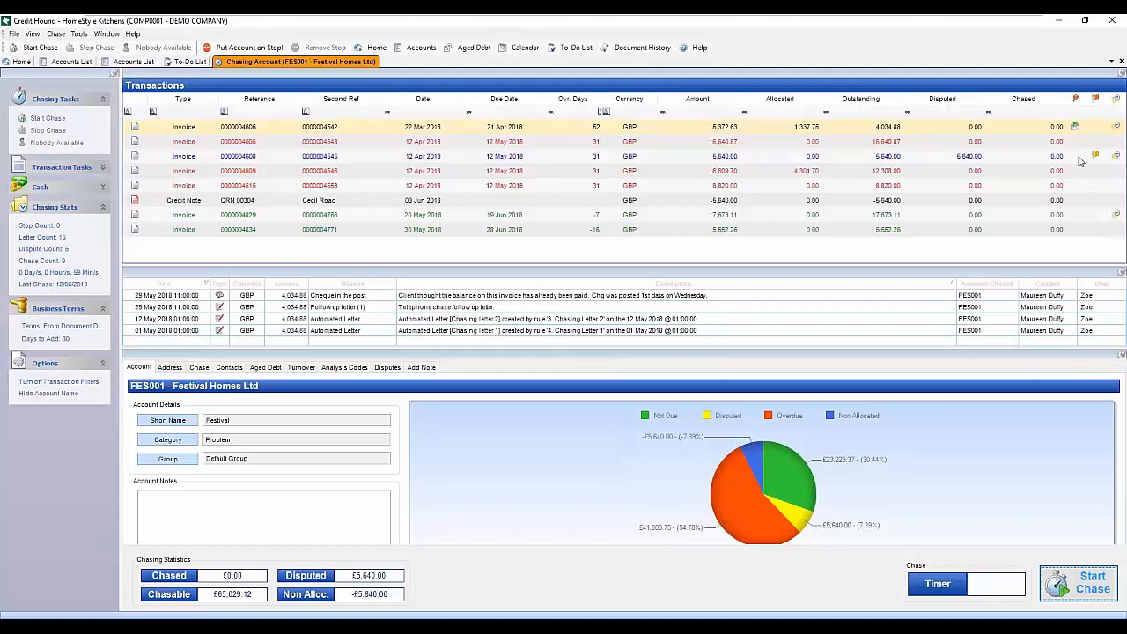
# - Examine the existing promise and the chase history of the overdue and disputed Festival Homes Ltd invoices, ending on the 16,640.87 invoice
pyautogui.moveTo(1076, 131)
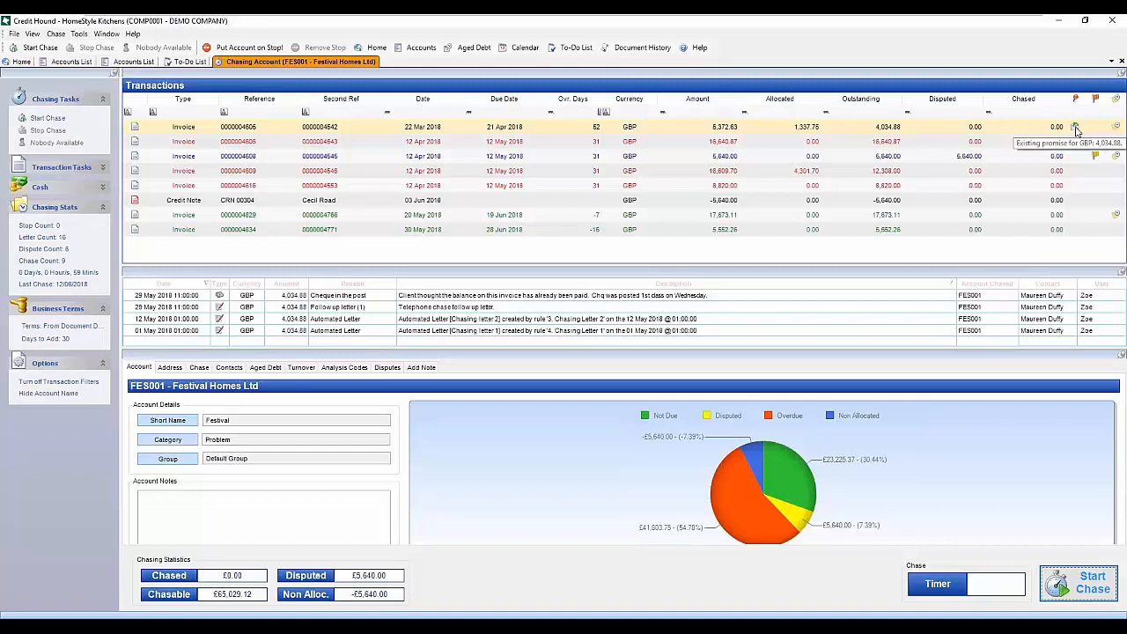
pyautogui.click(1030, 130)
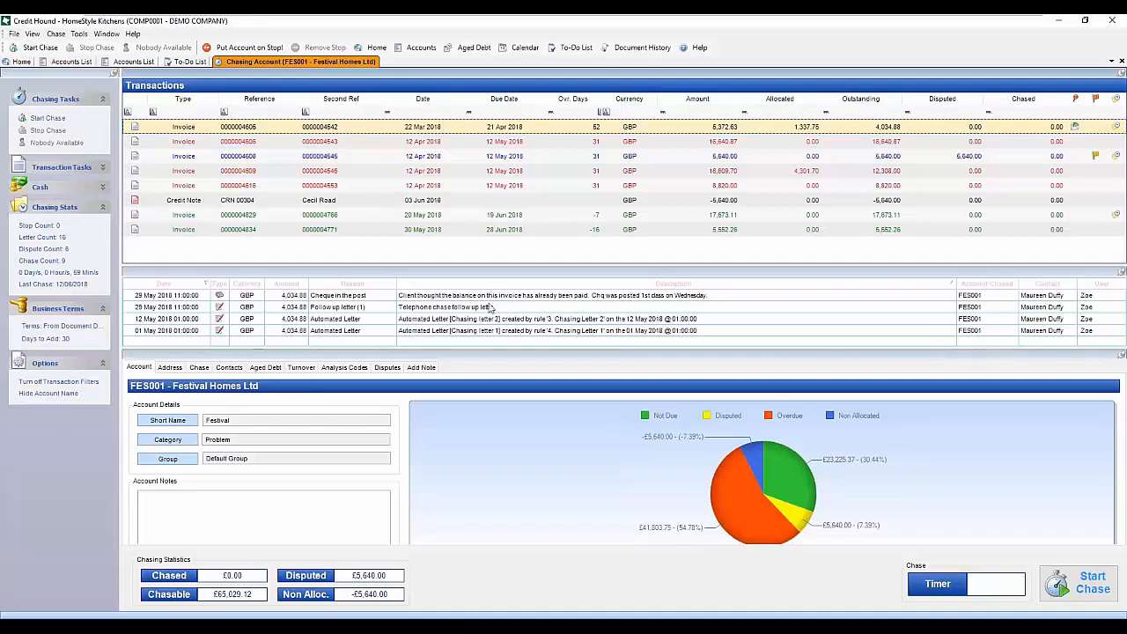
pyautogui.click(1073, 141)
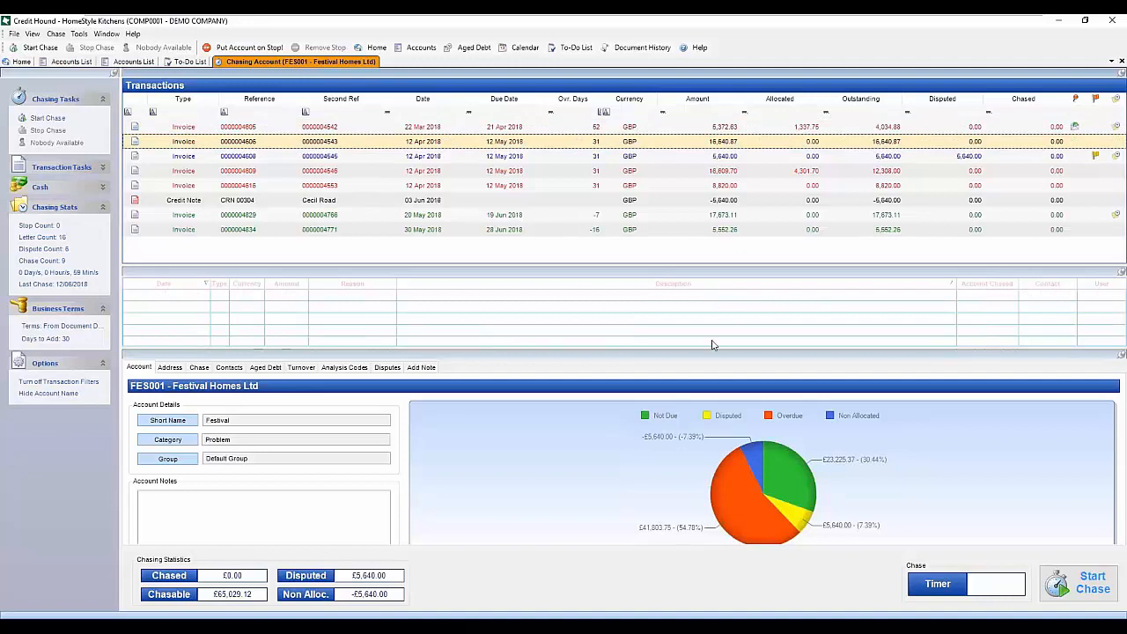
pyautogui.click(840, 158)
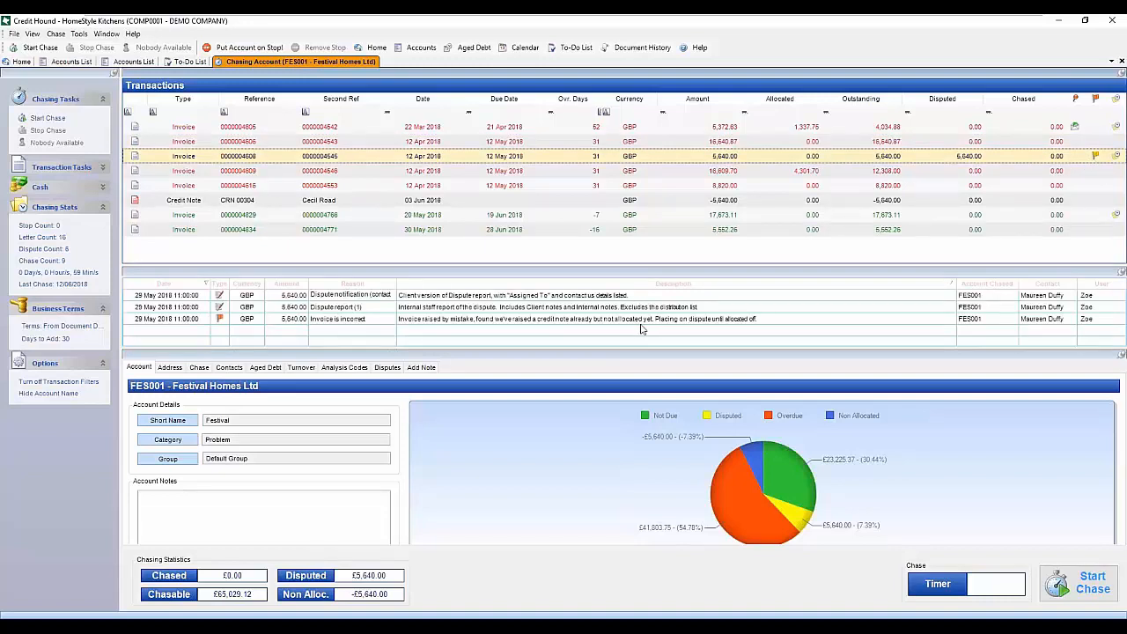
pyautogui.click(728, 142)
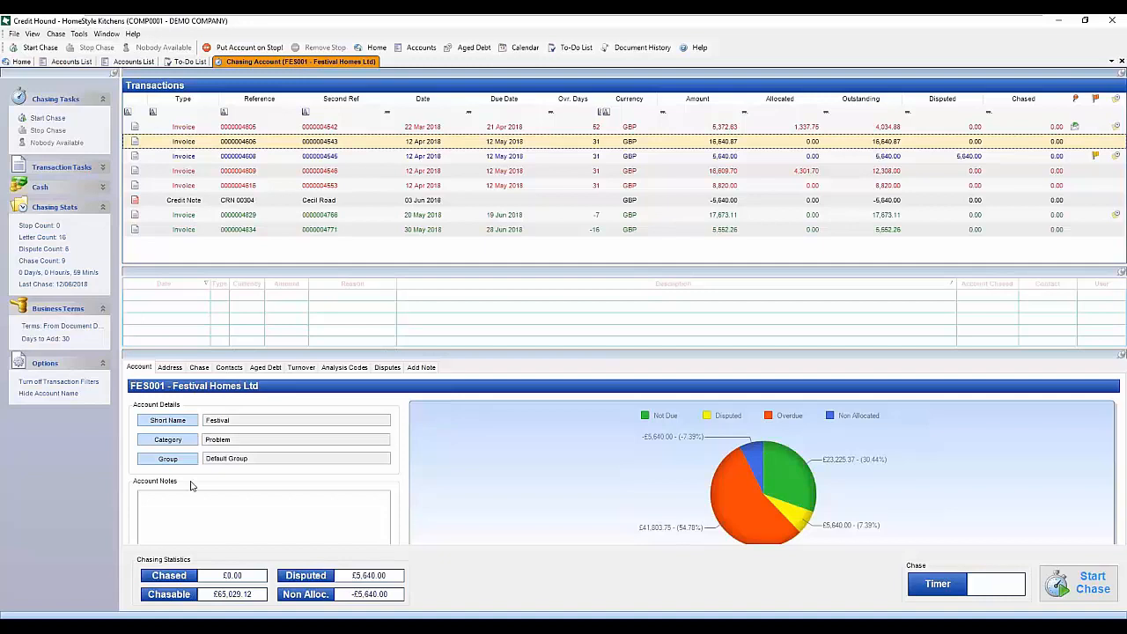
# - Review the Festival Homes Ltd account's address, contacts, aged debt, analysis codes and disputes
pyautogui.click(170, 367)
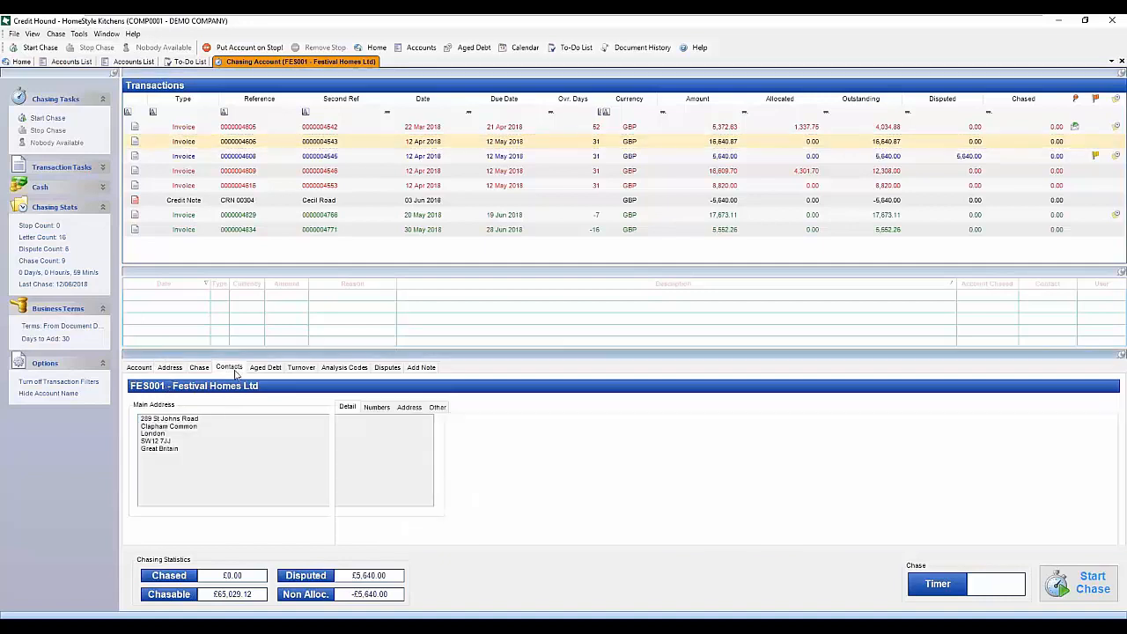
pyautogui.click(230, 368)
pyautogui.click(273, 368)
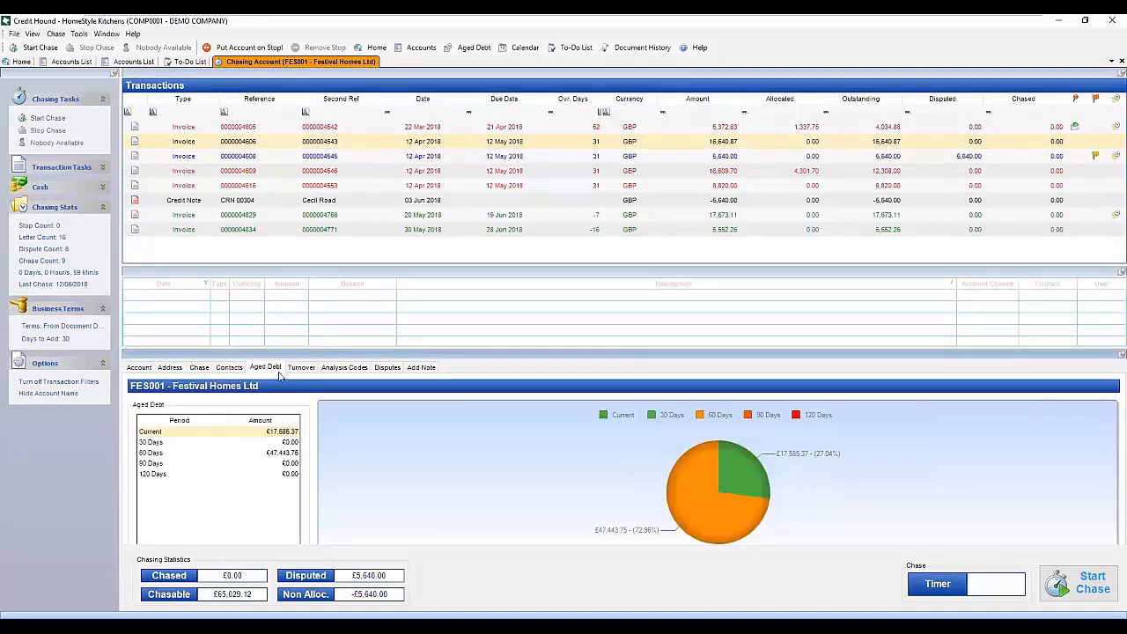
pyautogui.click(344, 370)
pyautogui.click(384, 370)
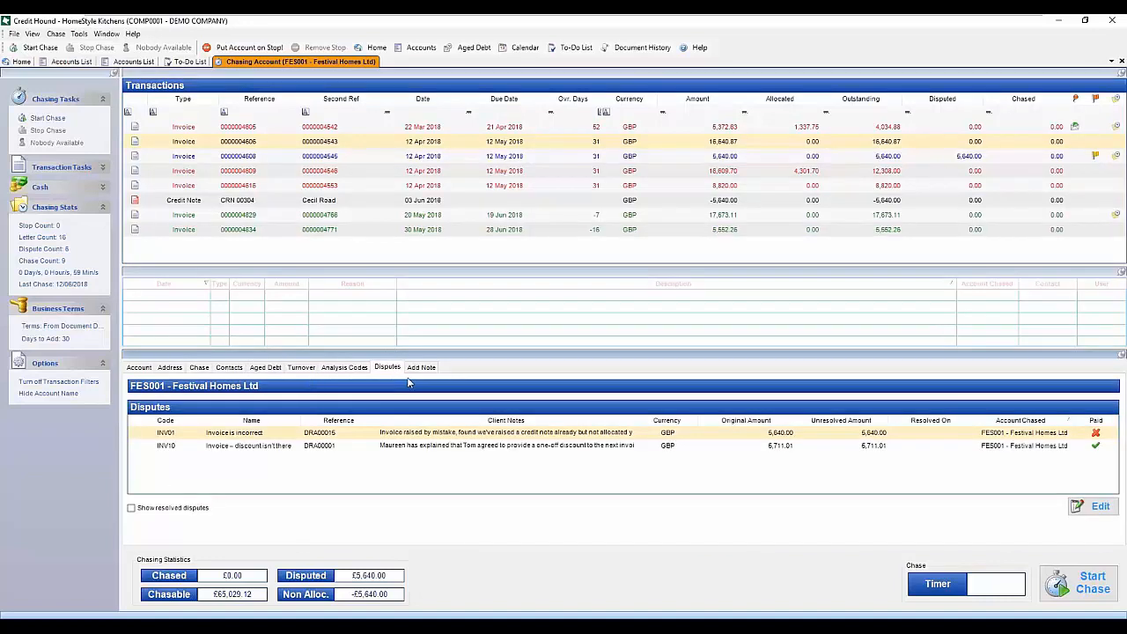
# - Start a chase on the 16,640.87 invoice with the note "ewgew ewtjh jhejhwjhwjefjv" and the reason "Invoice not found"
pyautogui.click(201, 369)
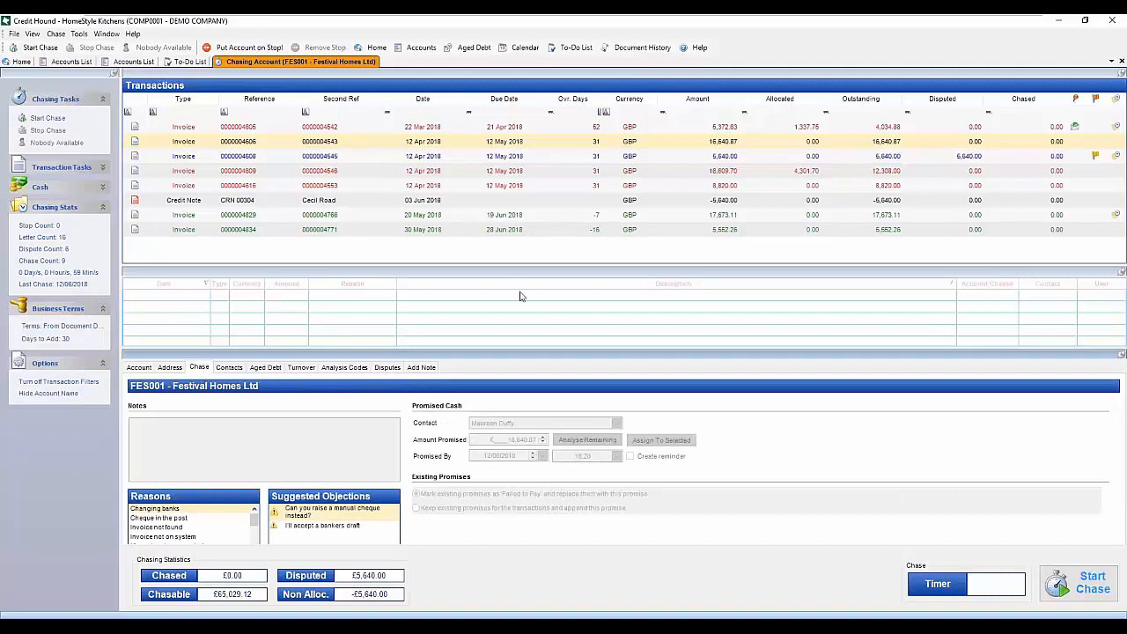
pyautogui.moveTo(572, 355); pyautogui.dragTo(570, 330)
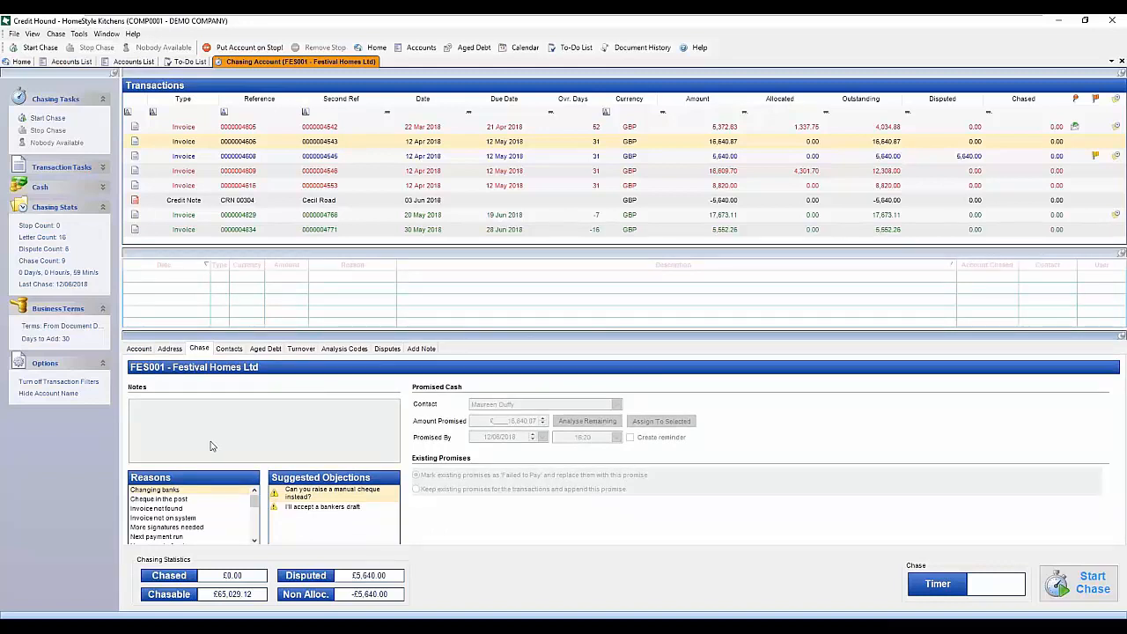
pyautogui.click(1052, 595)
pyautogui.click(621, 434)
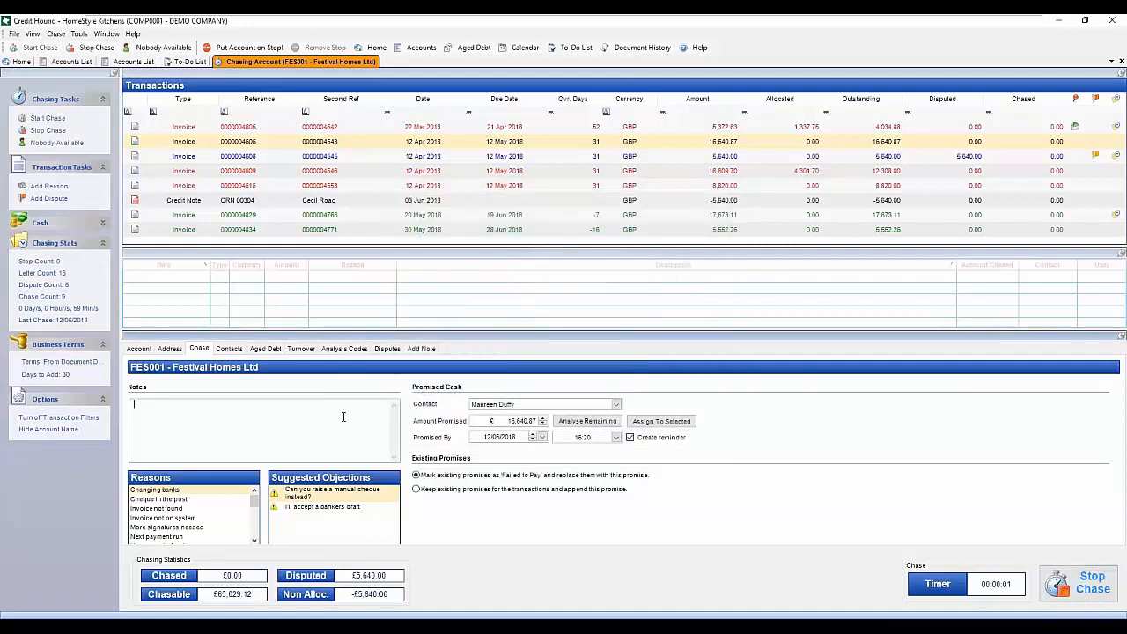
pyautogui.write('ewgew ewtjh jhejhwjhwjefjv')
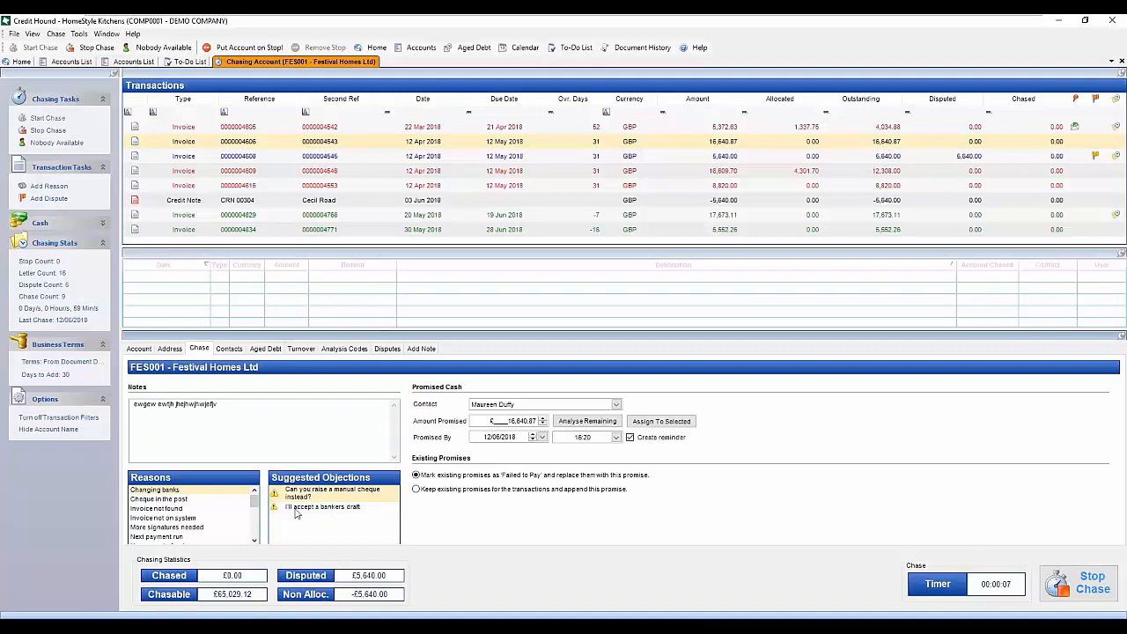
pyautogui.click(162, 510)
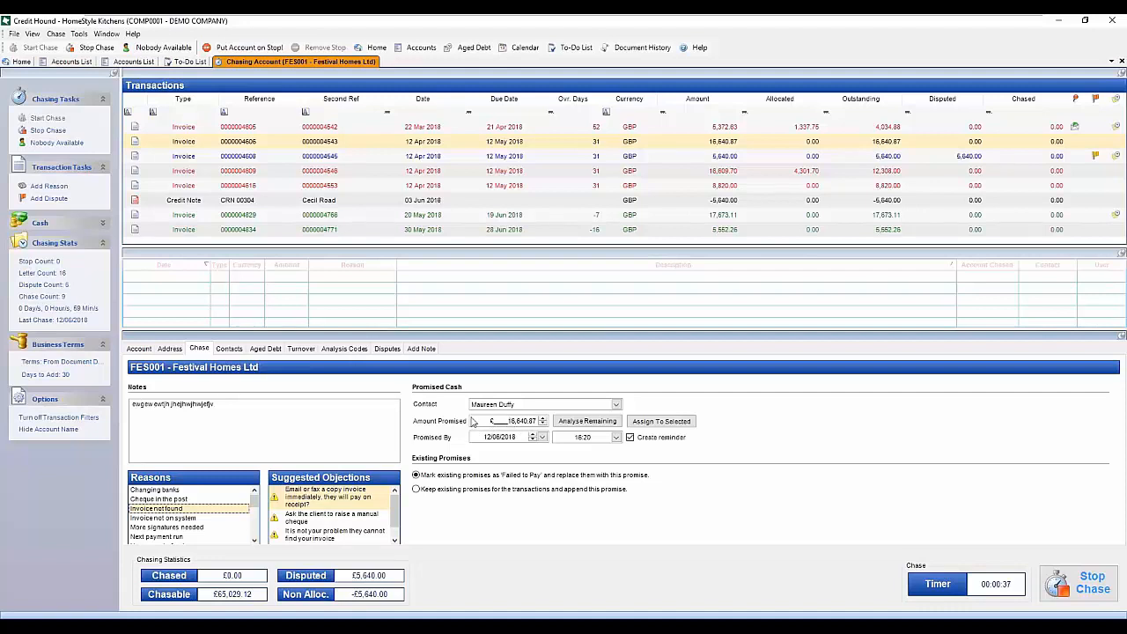
# - Try including the 12,308.00 invoice, return to only the 16,640.87 invoice, and set the promised payment date to 19/06/2018
pyautogui.keyDown('ctrl'); pyautogui.click(705, 174); pyautogui.keyUp('ctrl')
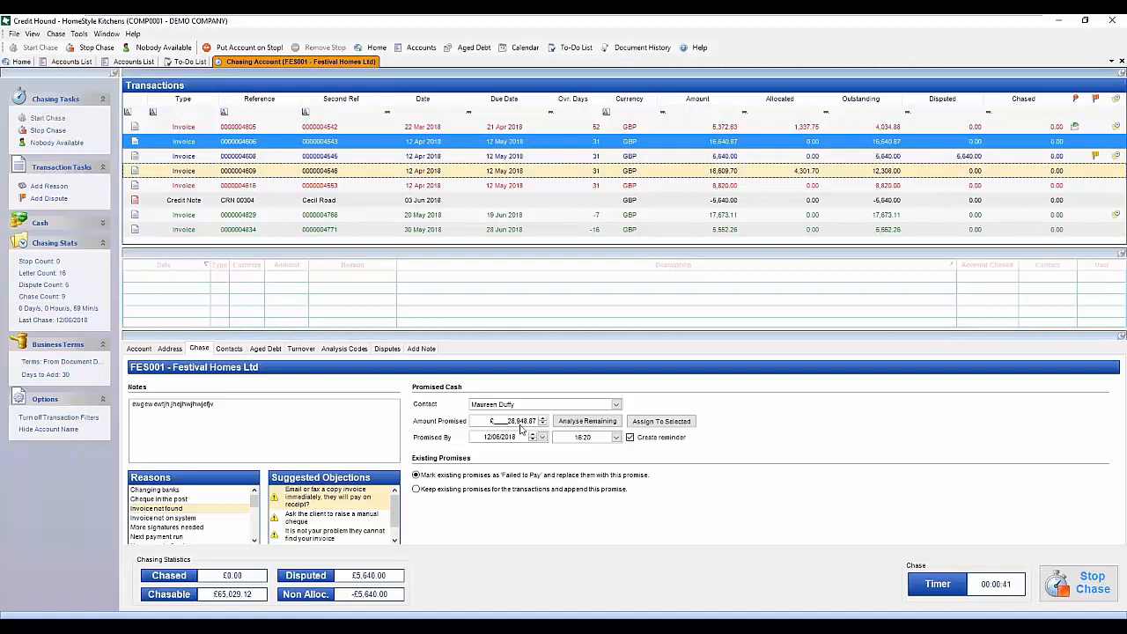
pyautogui.click(629, 145)
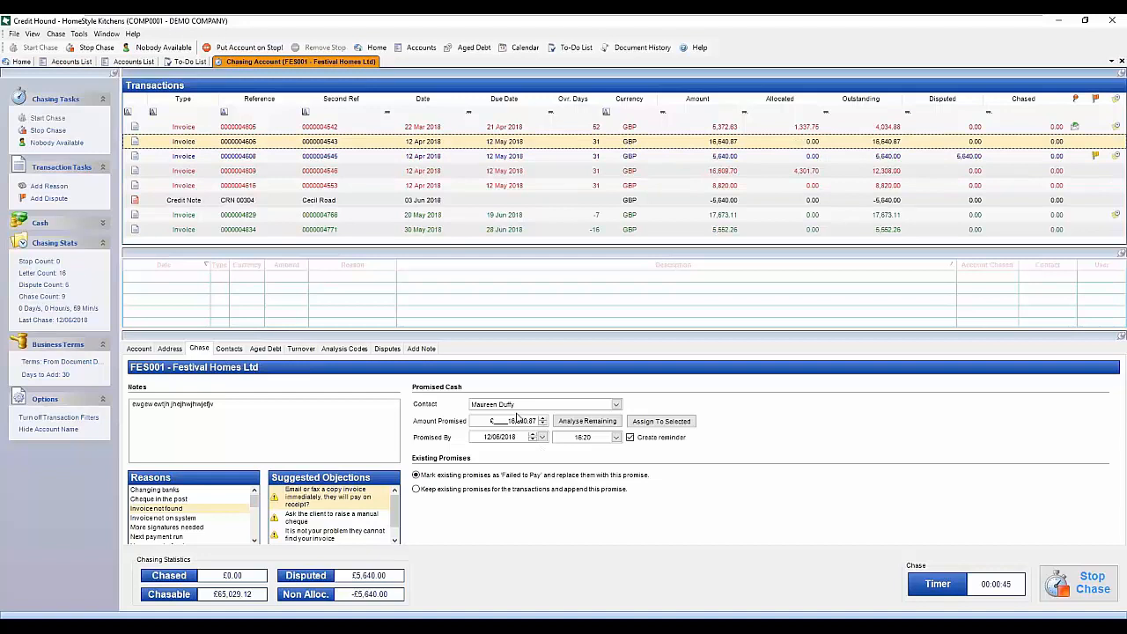
pyautogui.moveTo(141, 405); pyautogui.dragTo(217, 405)
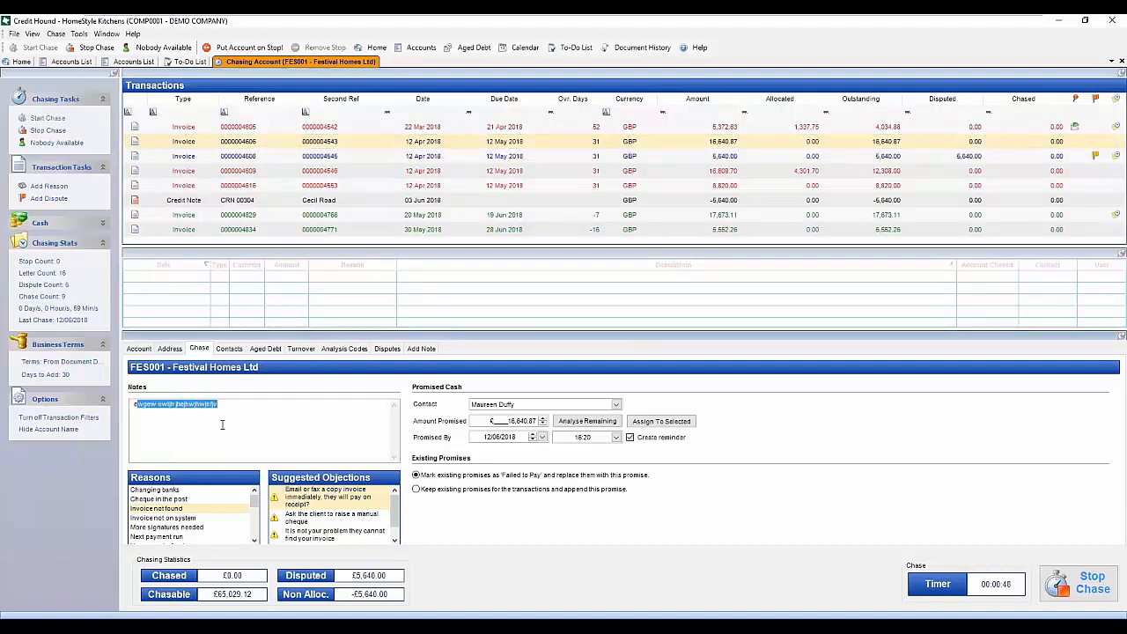
pyautogui.click(222, 425)
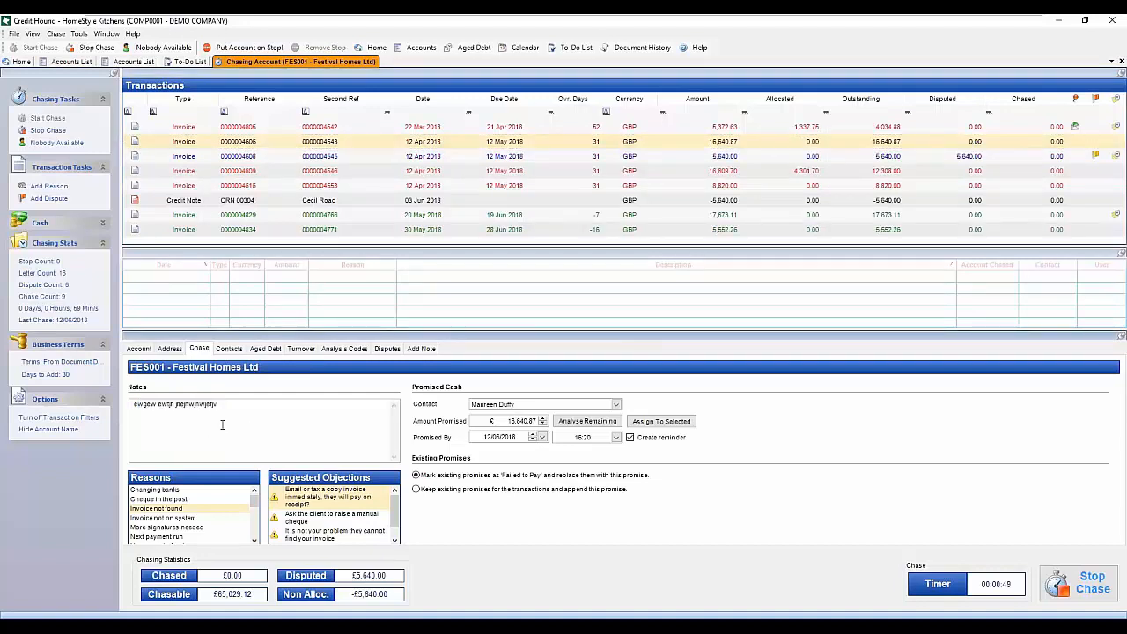
pyautogui.click(542, 437)
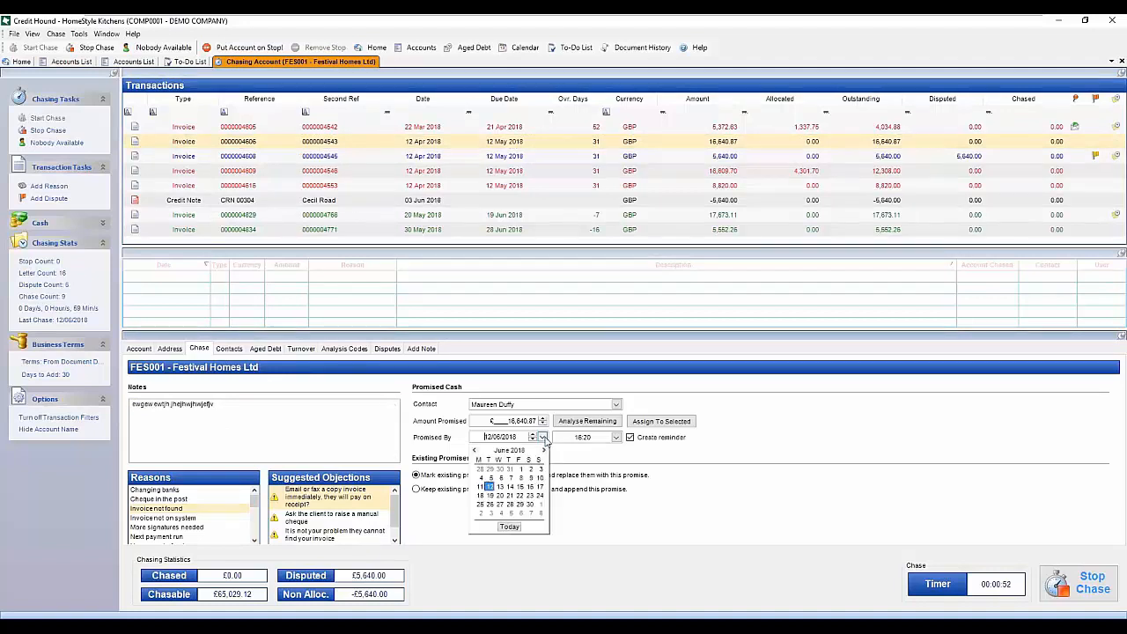
pyautogui.click(490, 495)
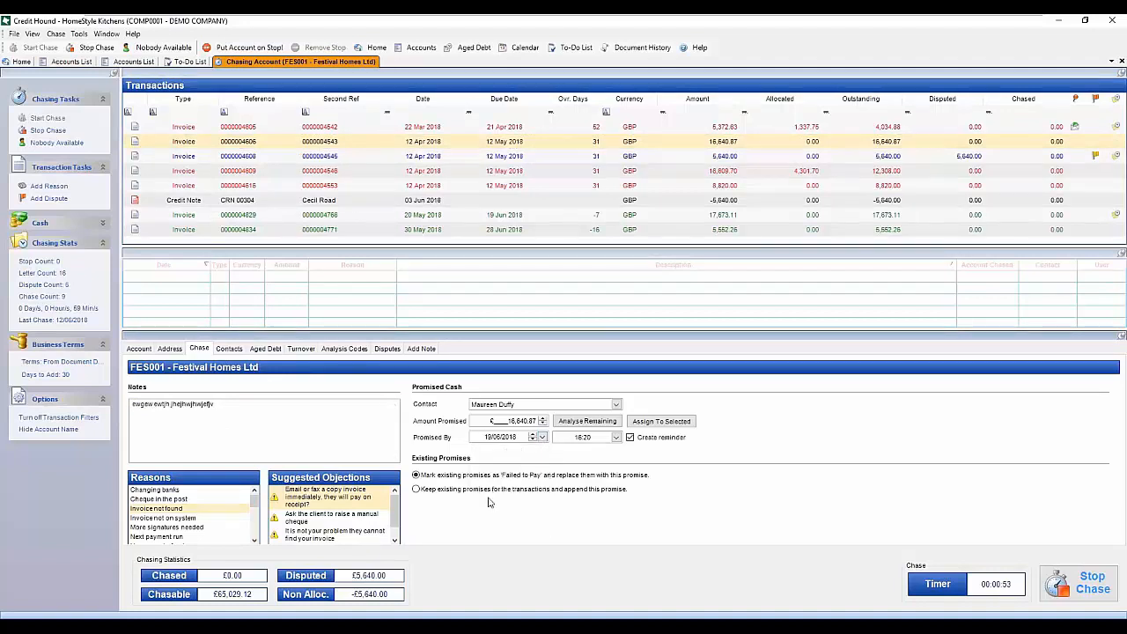
# - Set the promise time to 11:30 and assign the promised amount to the selected 16,640.87 invoice
pyautogui.click(617, 436)
pyautogui.moveTo(618, 485)
pyautogui.mouseDown()
pyautogui.moveTo(621, 467)
pyautogui.moveTo(625, 480)
pyautogui.mouseUp()
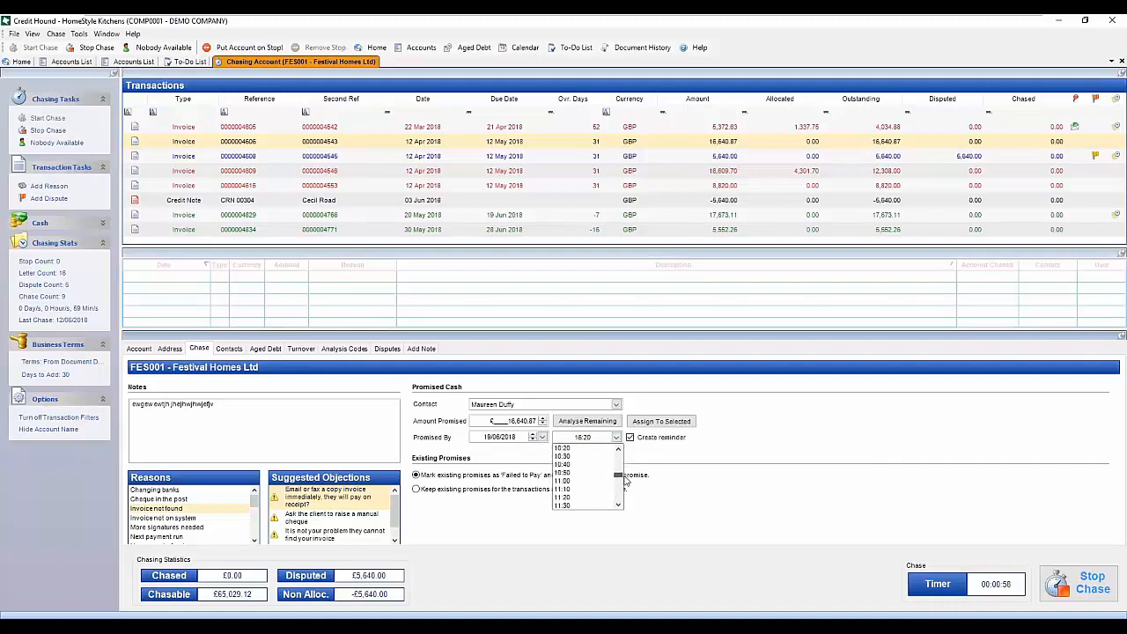
pyautogui.click(585, 506)
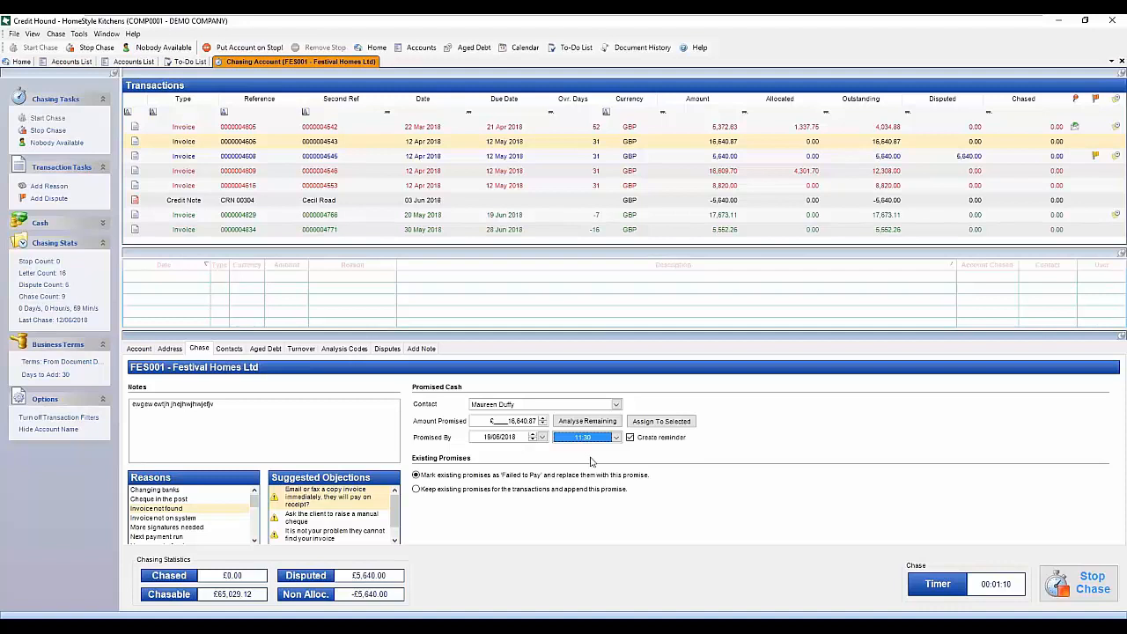
pyautogui.click(686, 421)
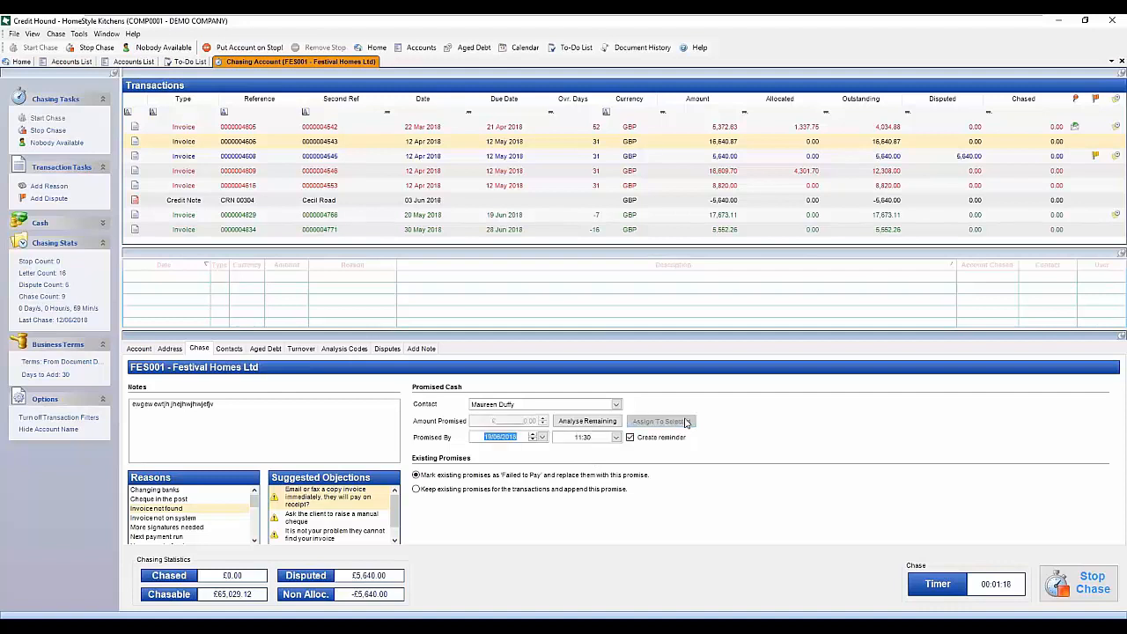
# - Finish the chase with the account excluded from automated letters and generate the reminder letter "Follow up letter (1)"
pyautogui.click(1079, 583)
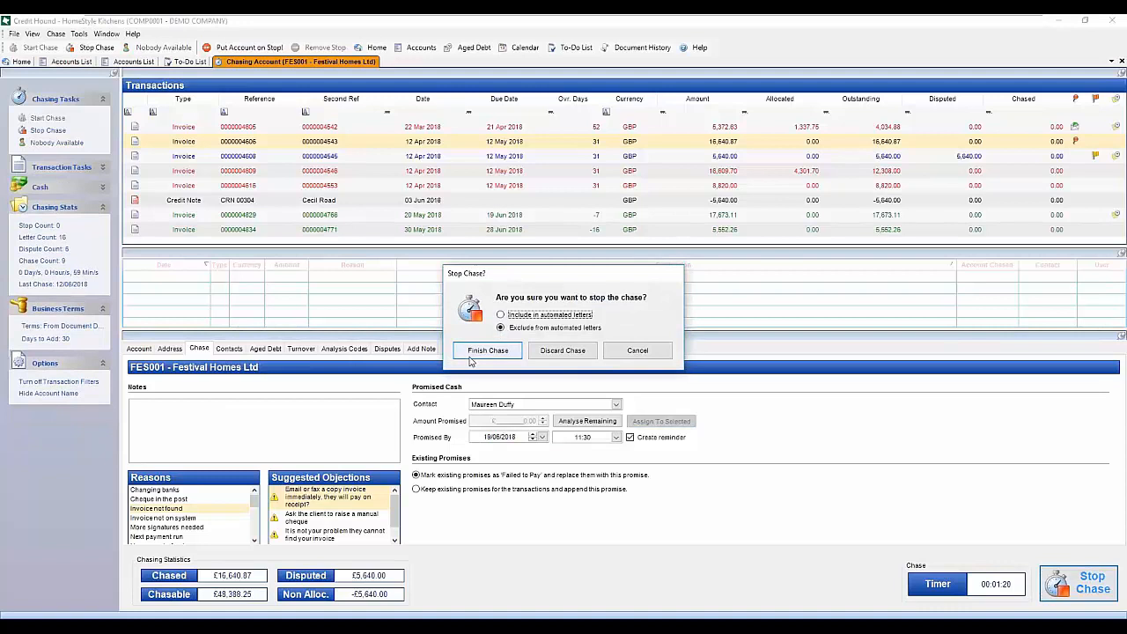
pyautogui.click(474, 355)
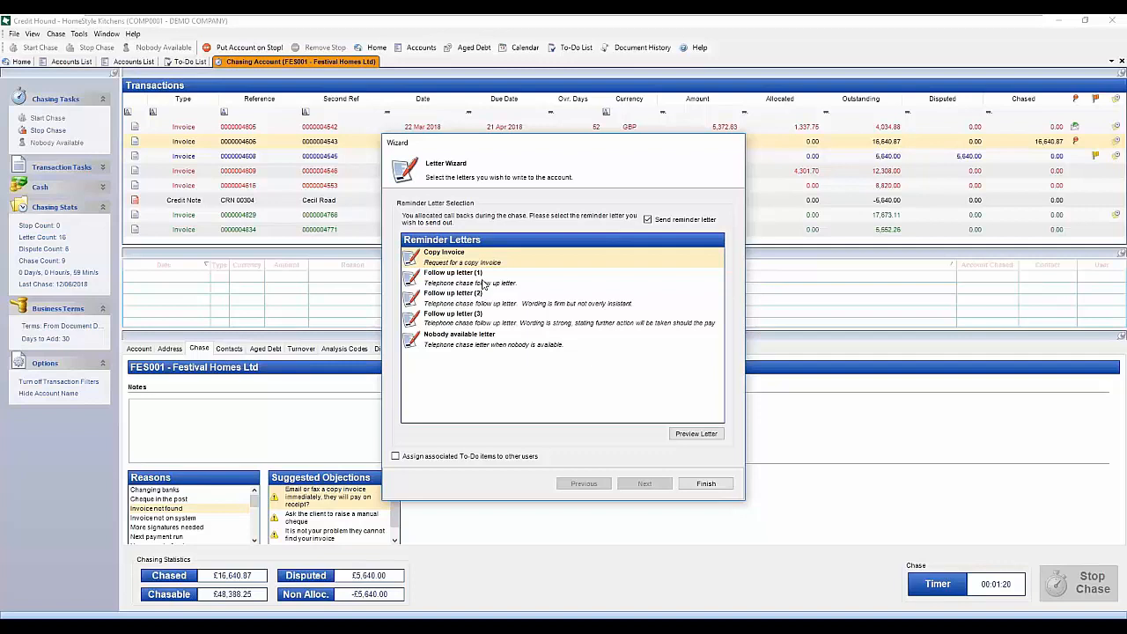
pyautogui.click(483, 281)
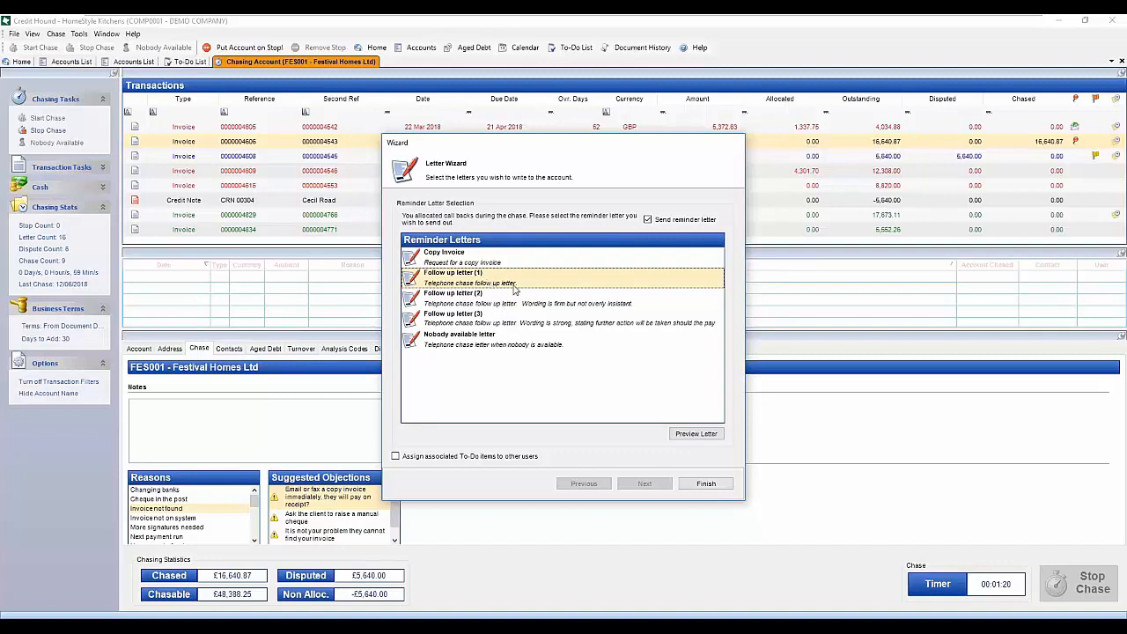
pyautogui.click(705, 485)
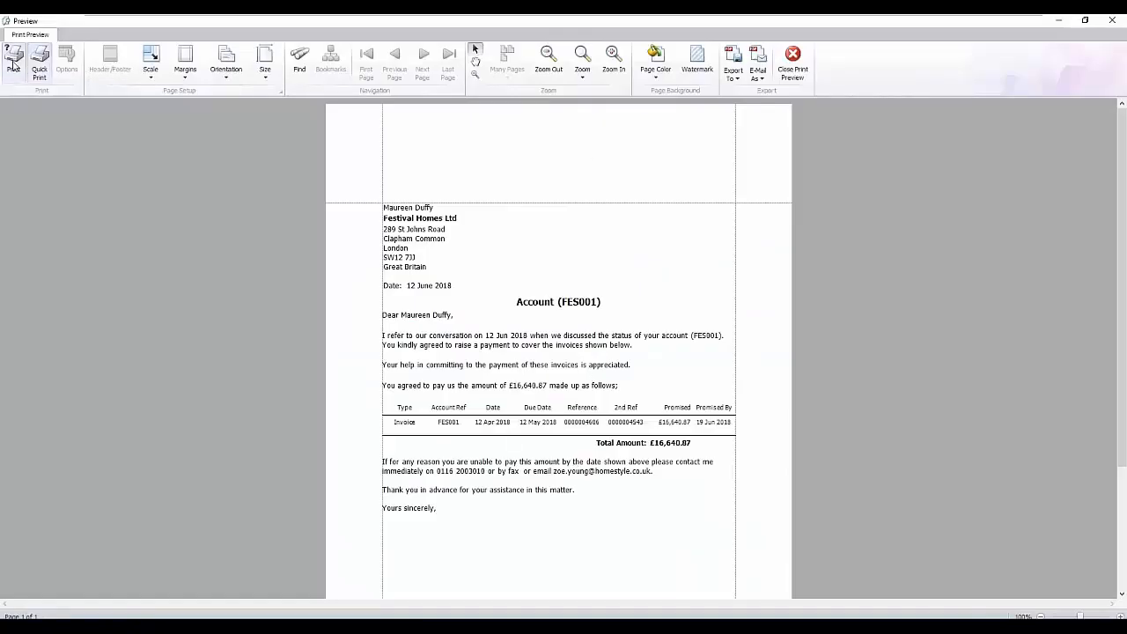
# - Print the follow up letter on Spindle Pro Auto, then close the preview and the Festival Homes Ltd to-do
pyautogui.click(13, 62)
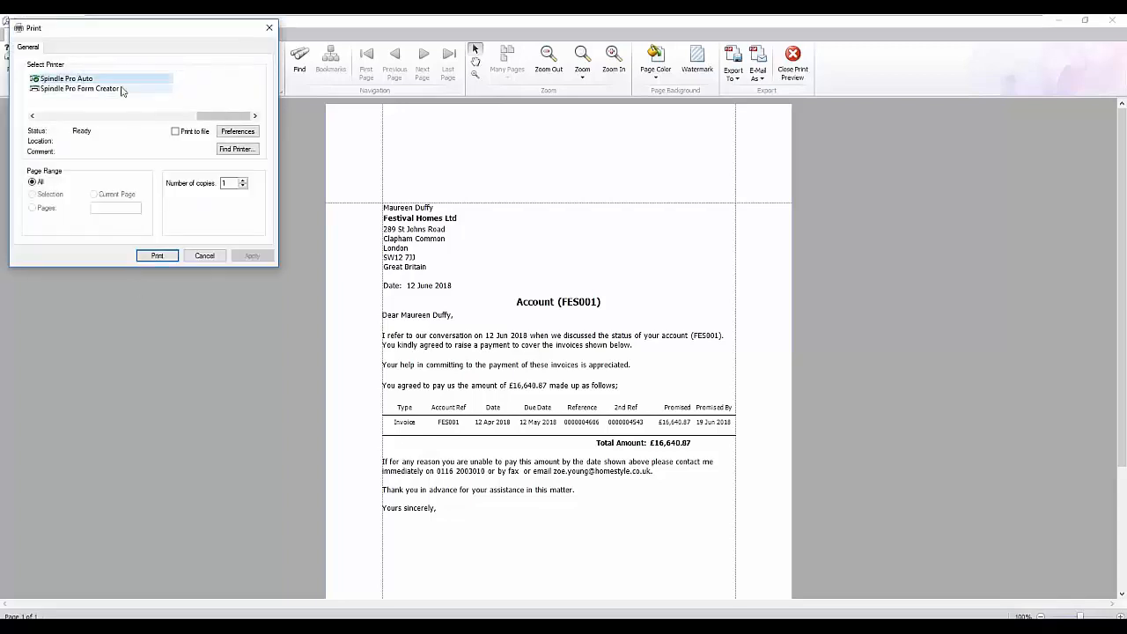
pyautogui.click(165, 257)
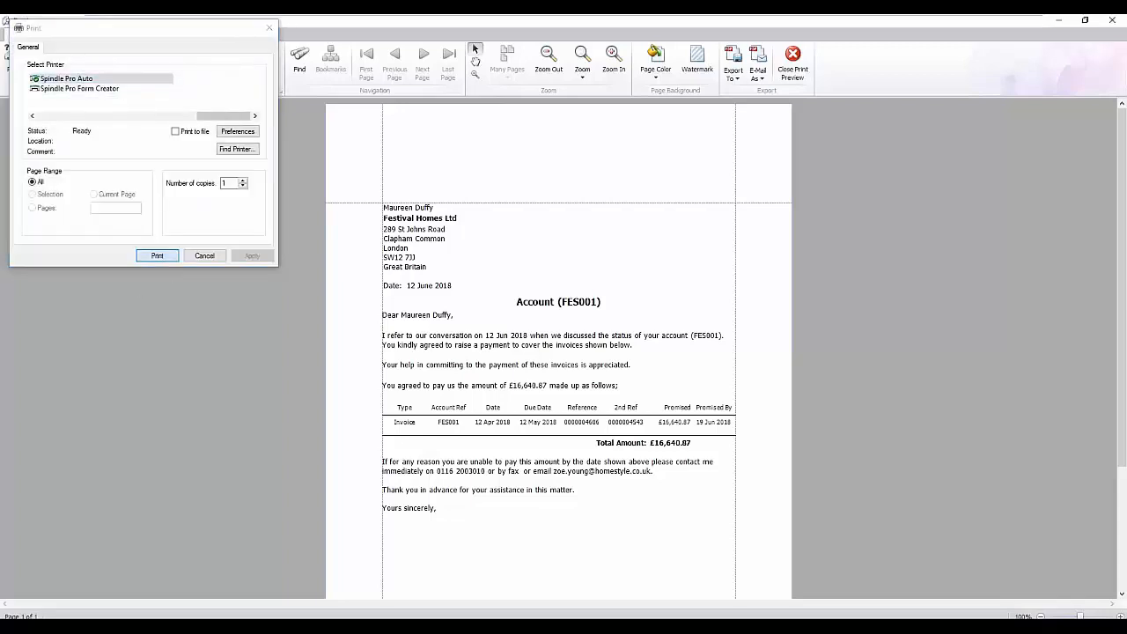
pyautogui.click(803, 68)
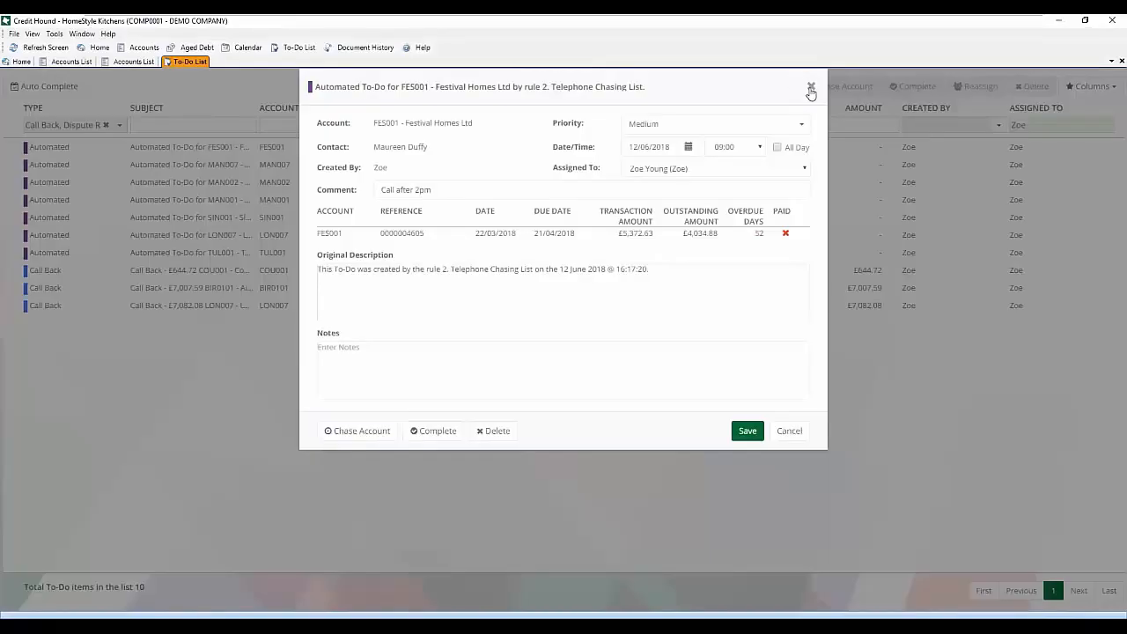
pyautogui.click(809, 89)
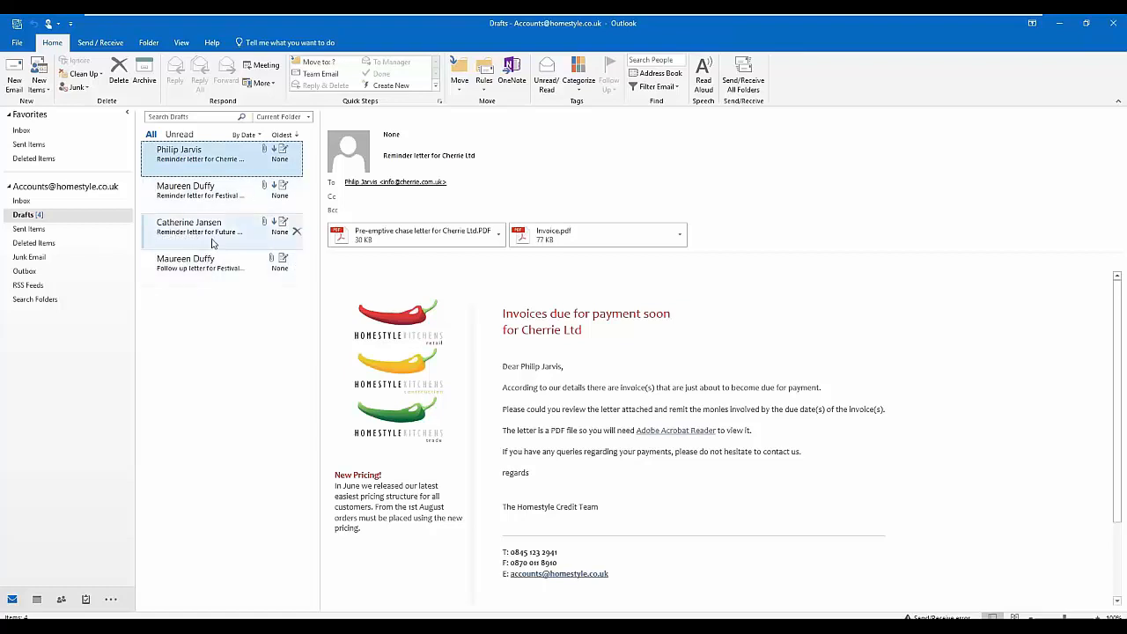
# - Review the follow up letter draft for Festival Homes Ltd in Outlook and its attached reminder PDF, then return to Credit Hound
pyautogui.click(204, 269)
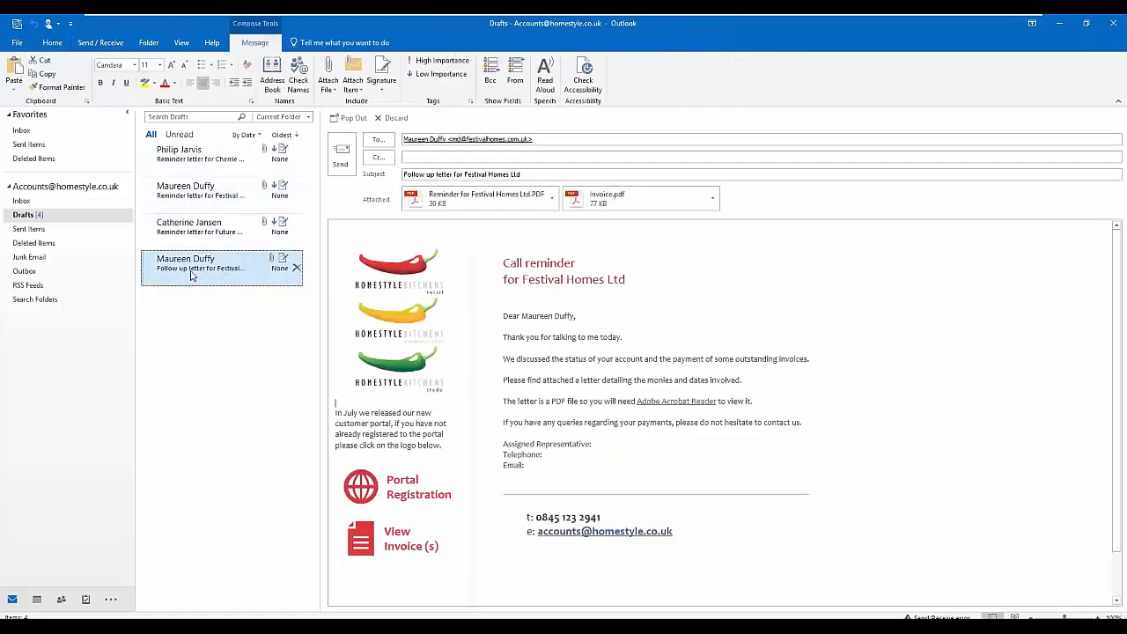
pyautogui.doubleClick(195, 273)
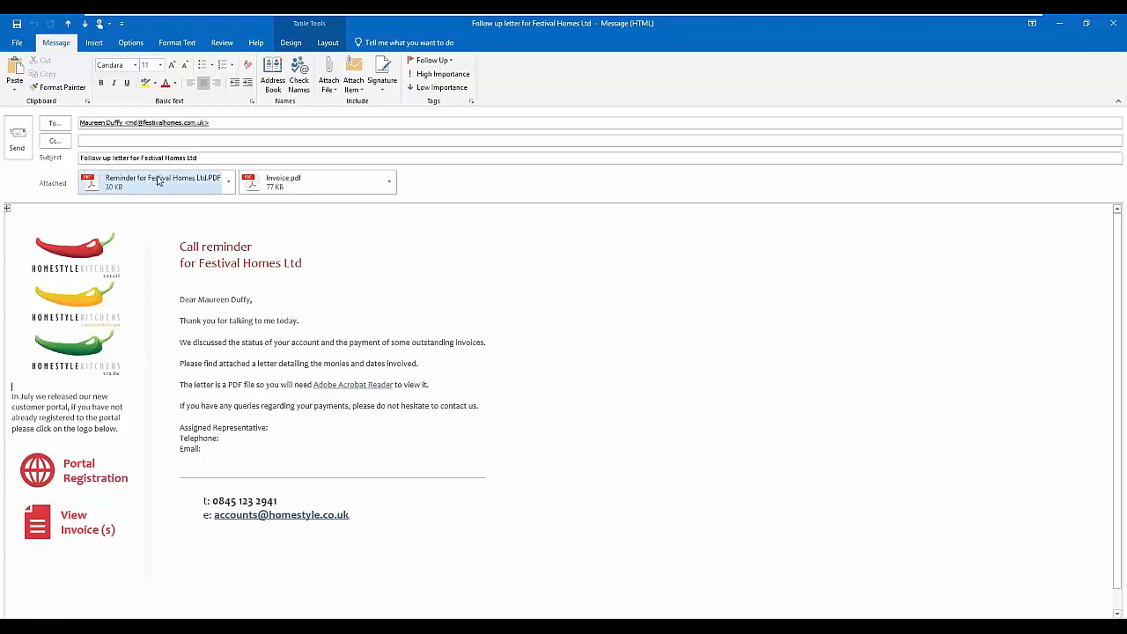
pyautogui.doubleClick(156, 182)
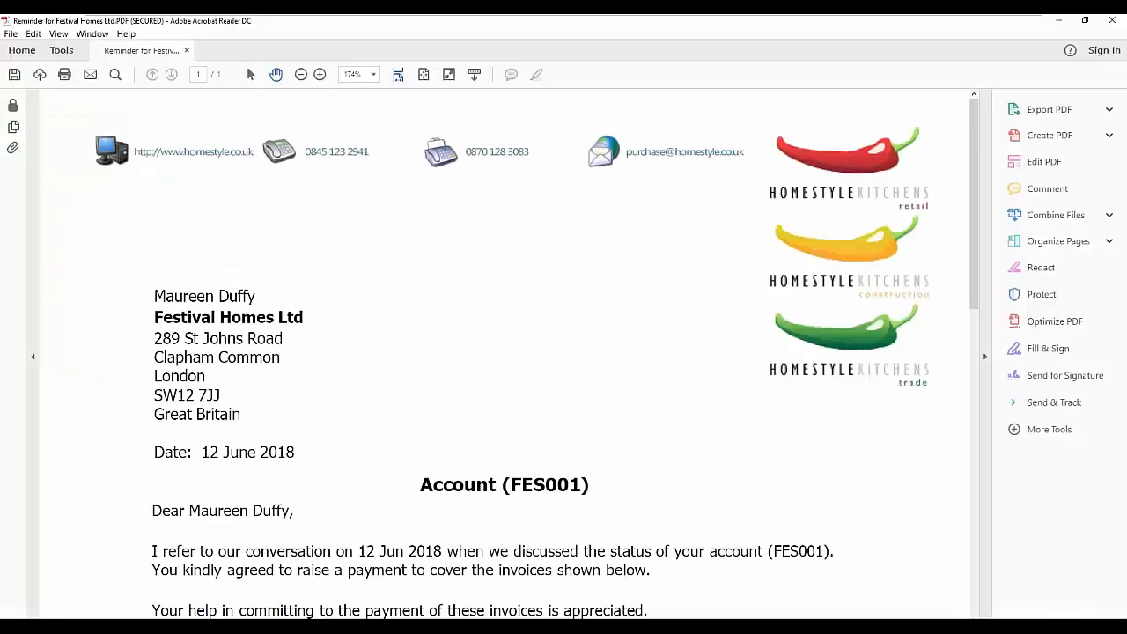
pyautogui.scroll(-3, 528, 272)
pyautogui.scroll(-5, 528, 272)
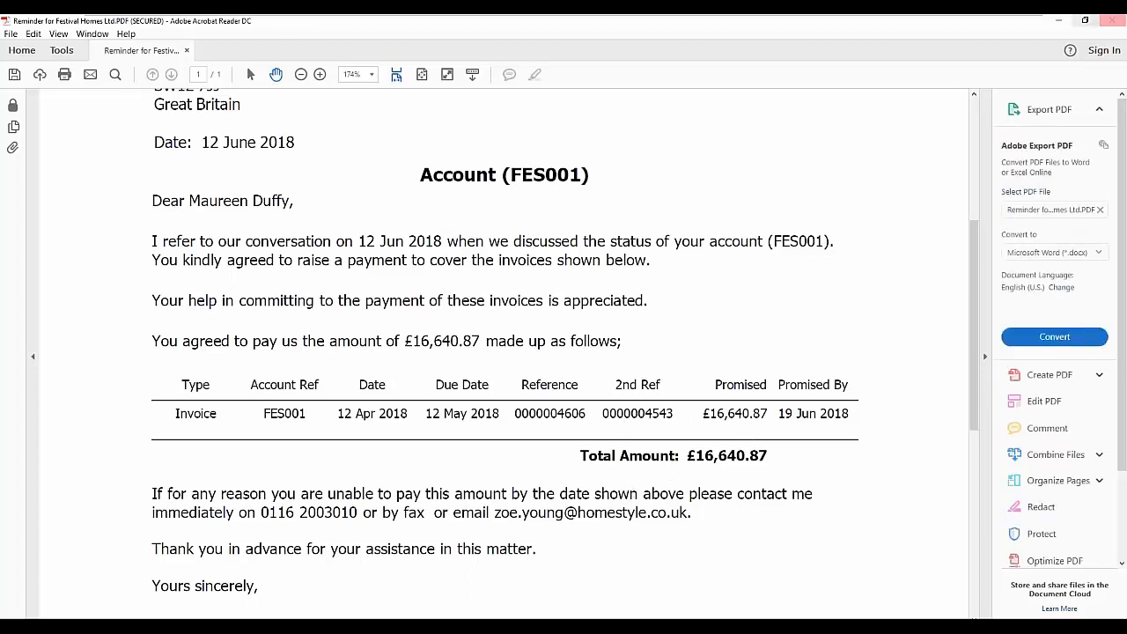
pyautogui.click(1112, 20)
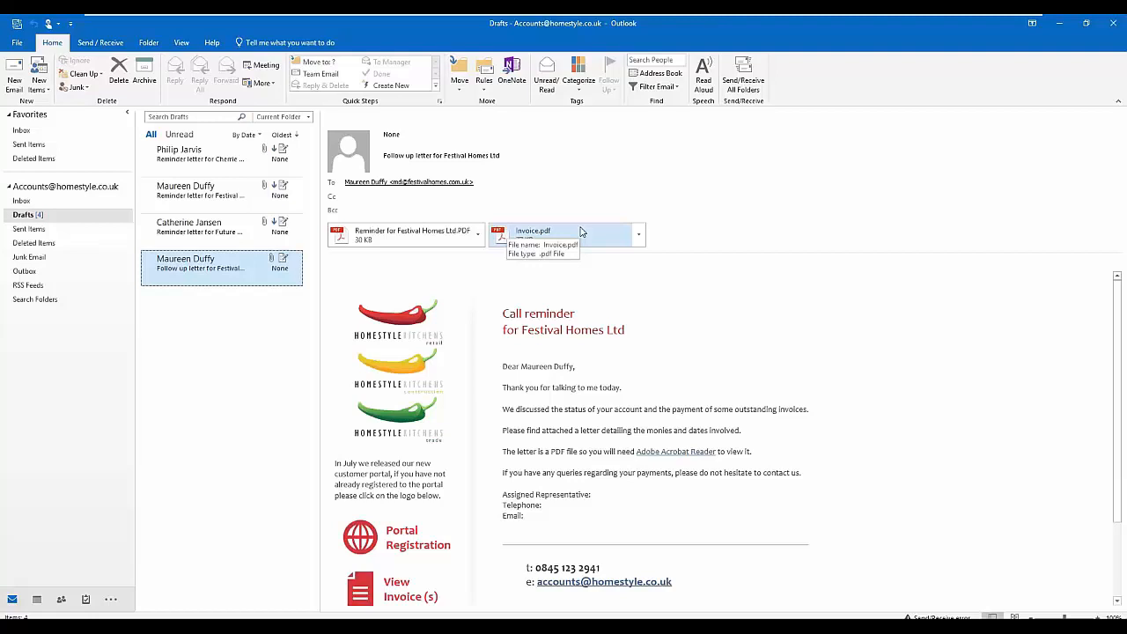
pyautogui.click(1059, 30)
pyautogui.click(1058, 30)
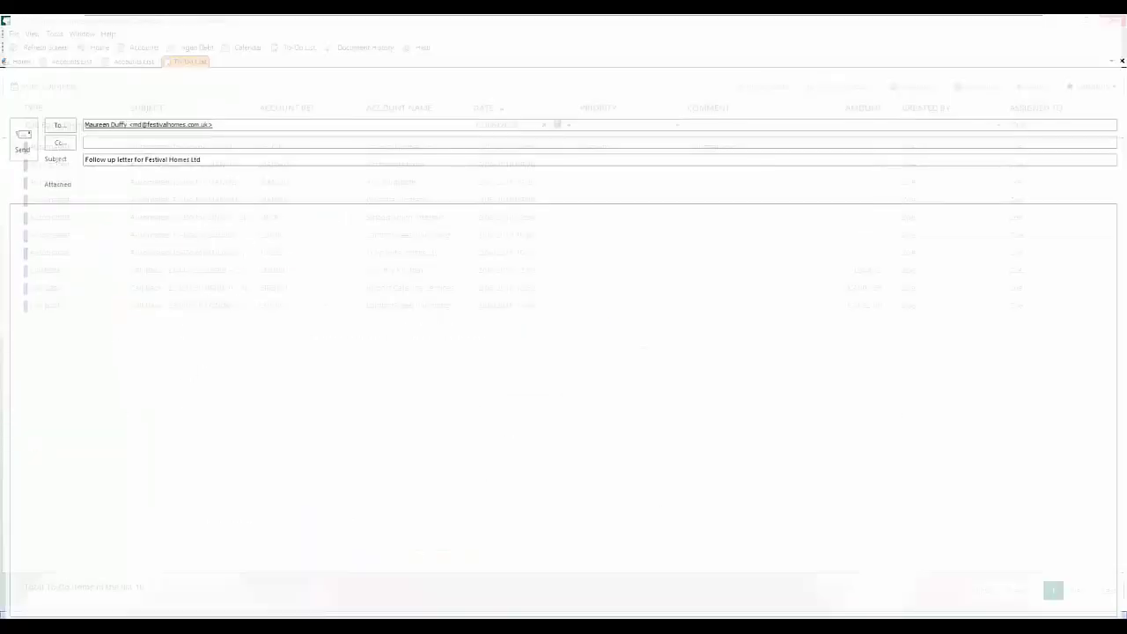
# - Reopen the Festival Homes Ltd account from its to-do and start a chase on the 12,308.00 invoice, continuing past the outstanding to-do items
pyautogui.doubleClick(232, 148)
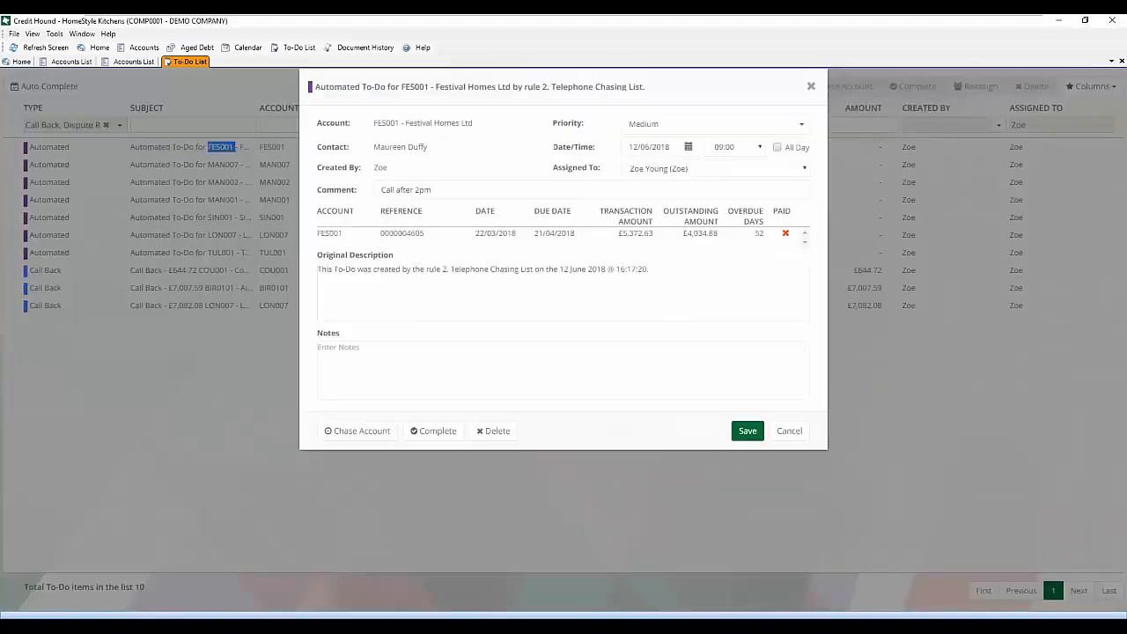
pyautogui.click(357, 430)
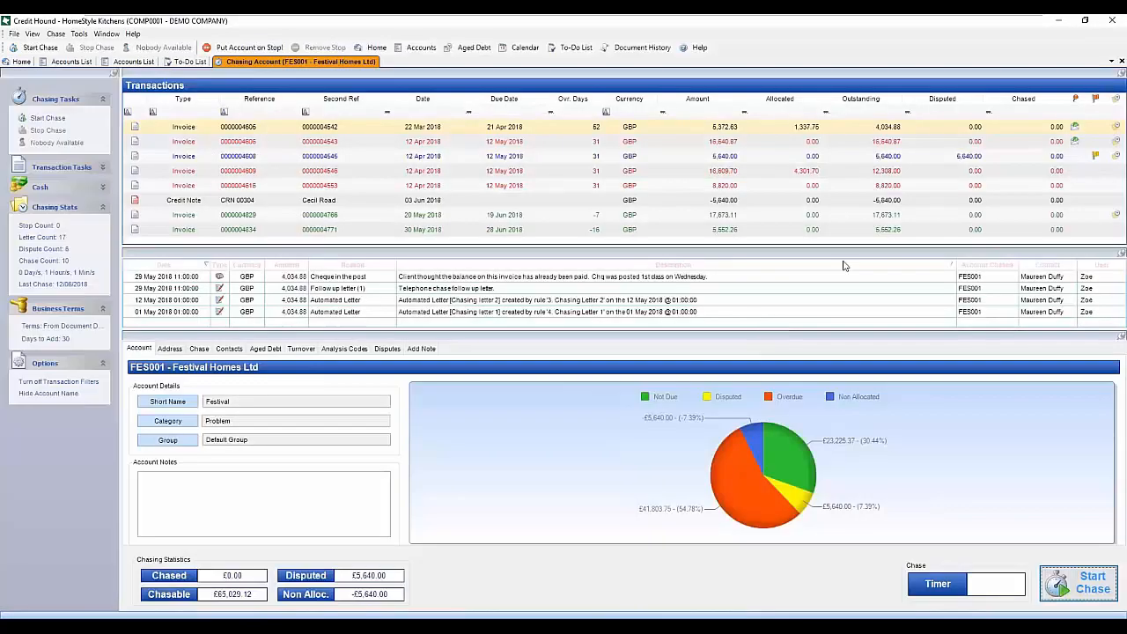
pyautogui.click(1037, 142)
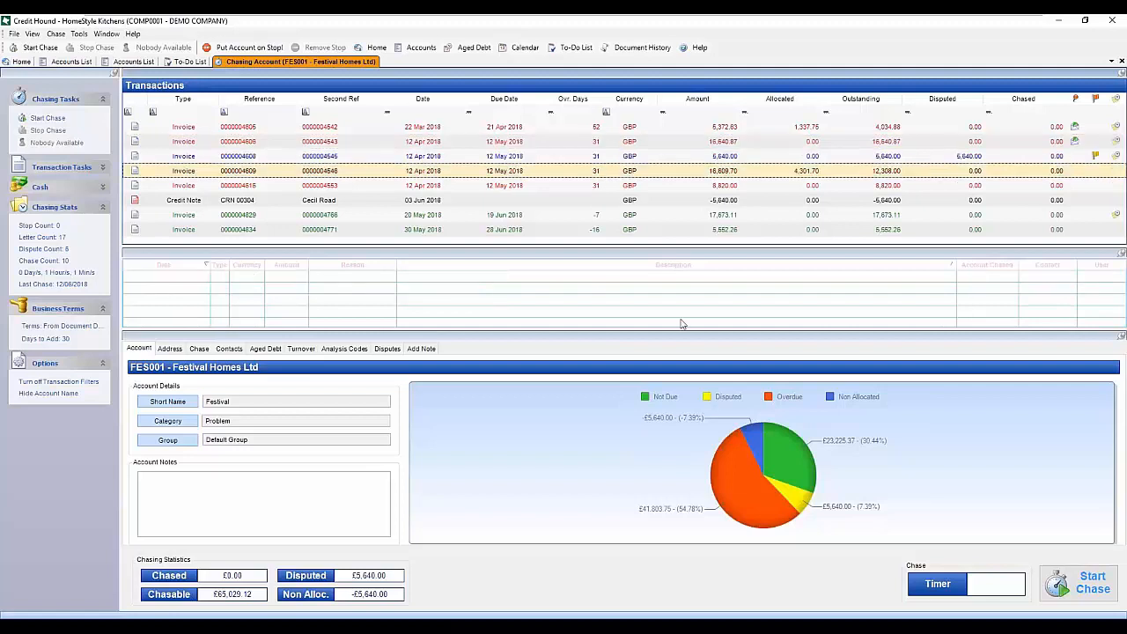
pyautogui.click(1056, 577)
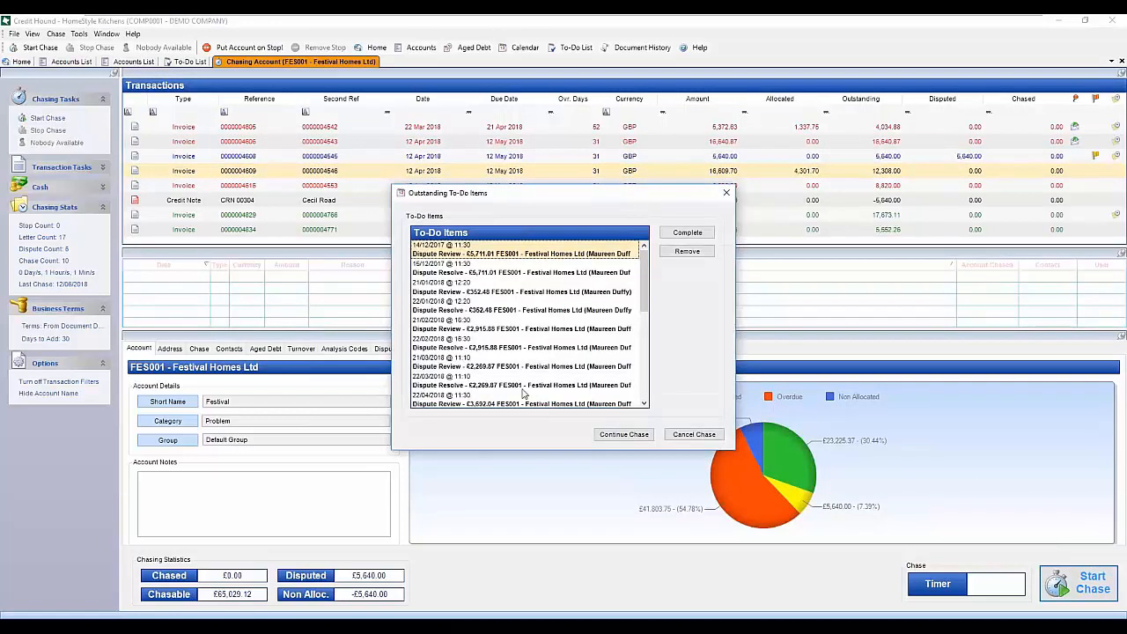
pyautogui.click(624, 433)
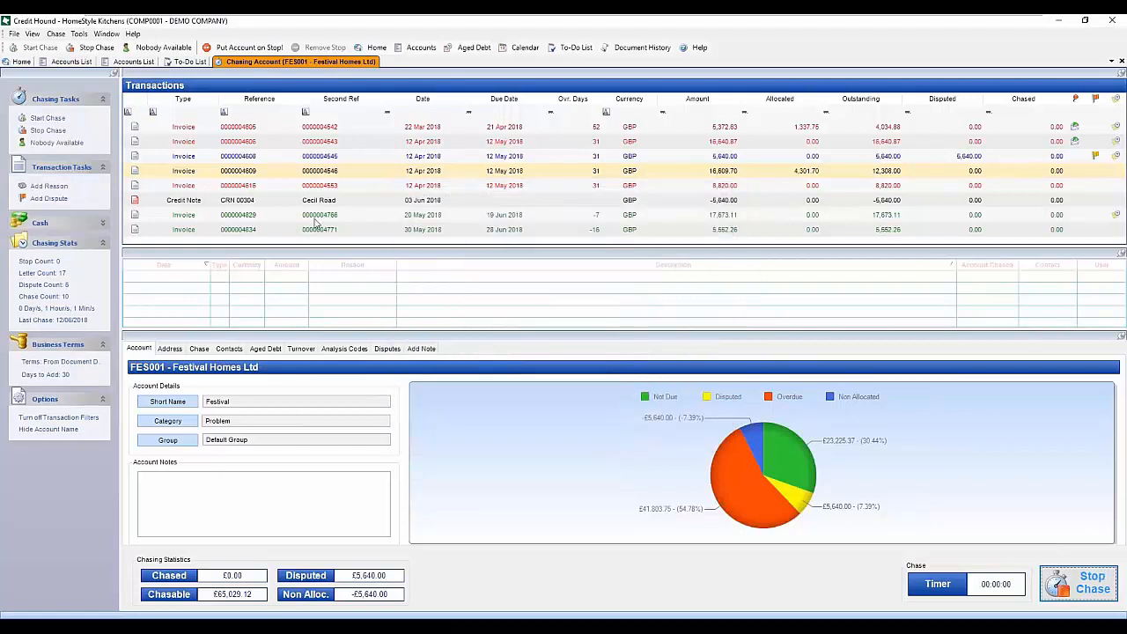
# - Add a dispute of type "Invoice – discount isn't there" to the 12,308.00 invoice
pyautogui.rightClick(317, 173)
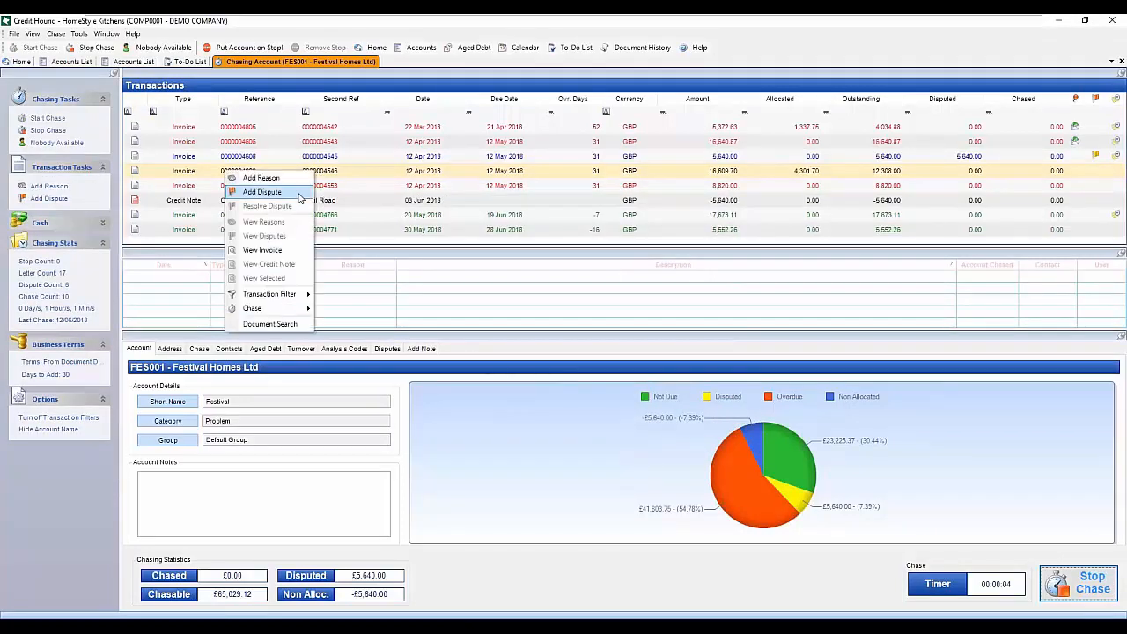
pyautogui.click(262, 191)
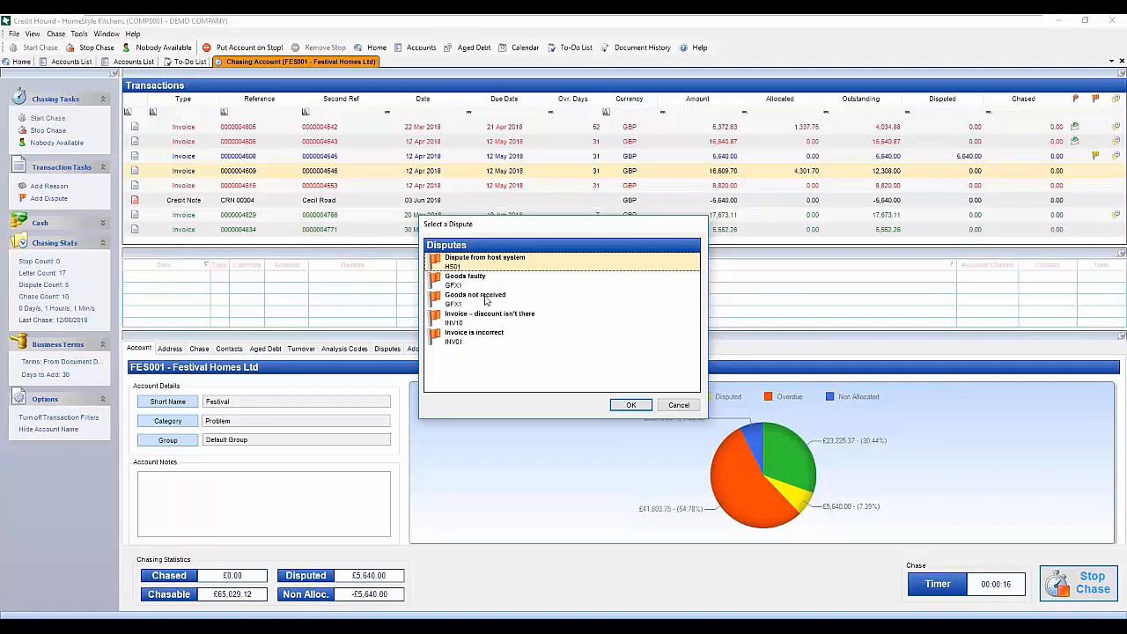
pyautogui.click(435, 317)
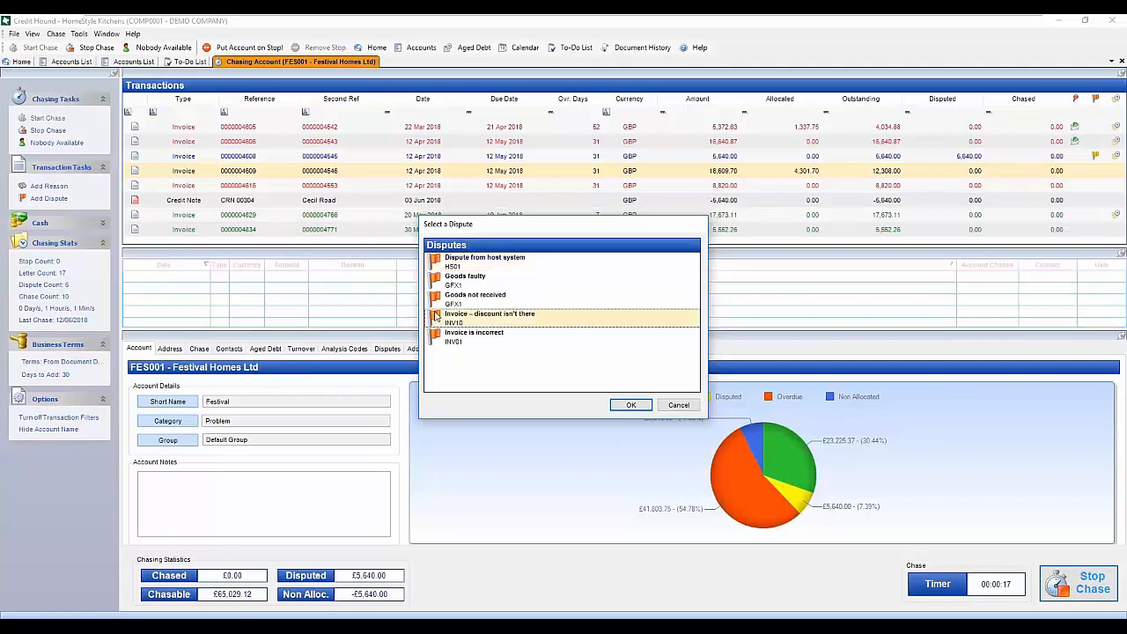
pyautogui.click(630, 406)
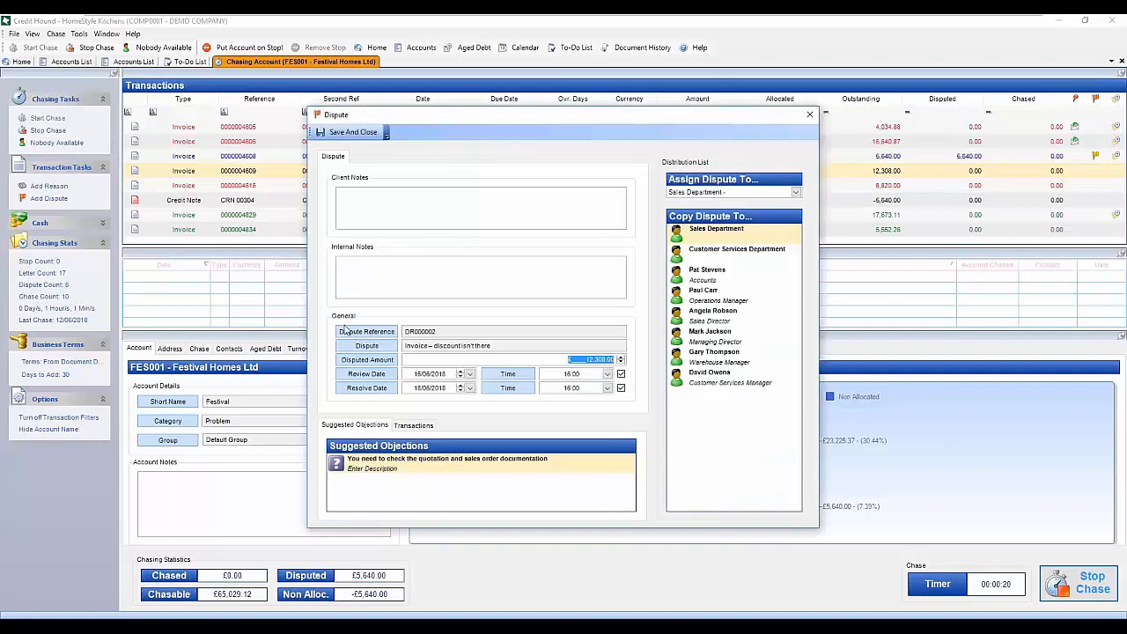
# - Enter the client note "No discount was promised 10%" and the internal note "Please can you check order for discount" on the dispute
pyautogui.click(376, 212)
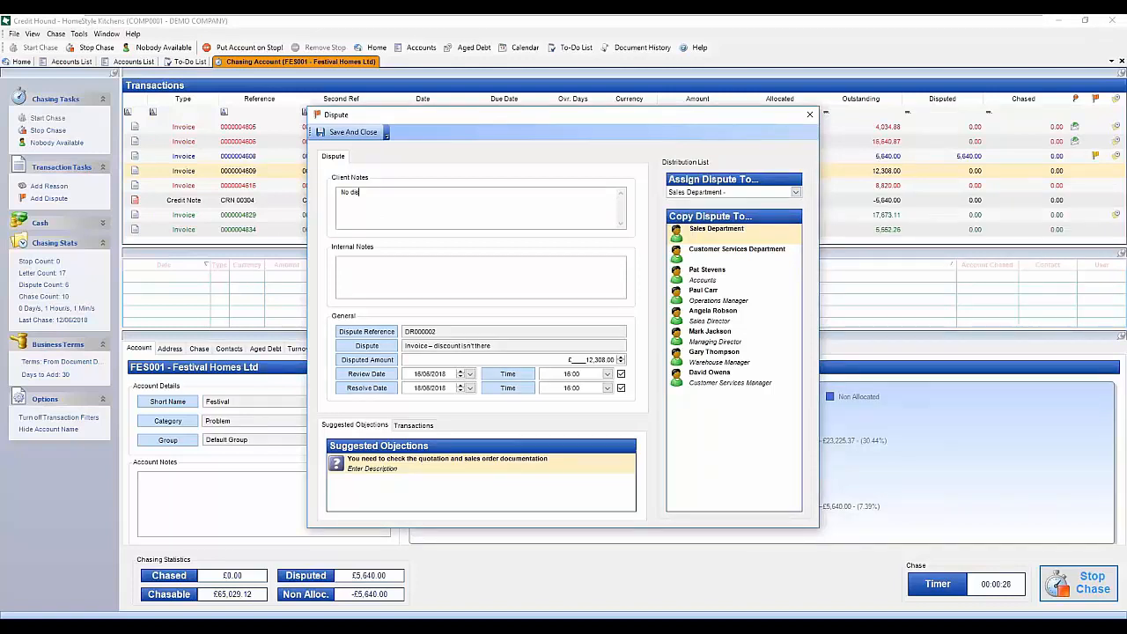
pyautogui.write('No discount was promised 10%')
pyautogui.click(430, 283)
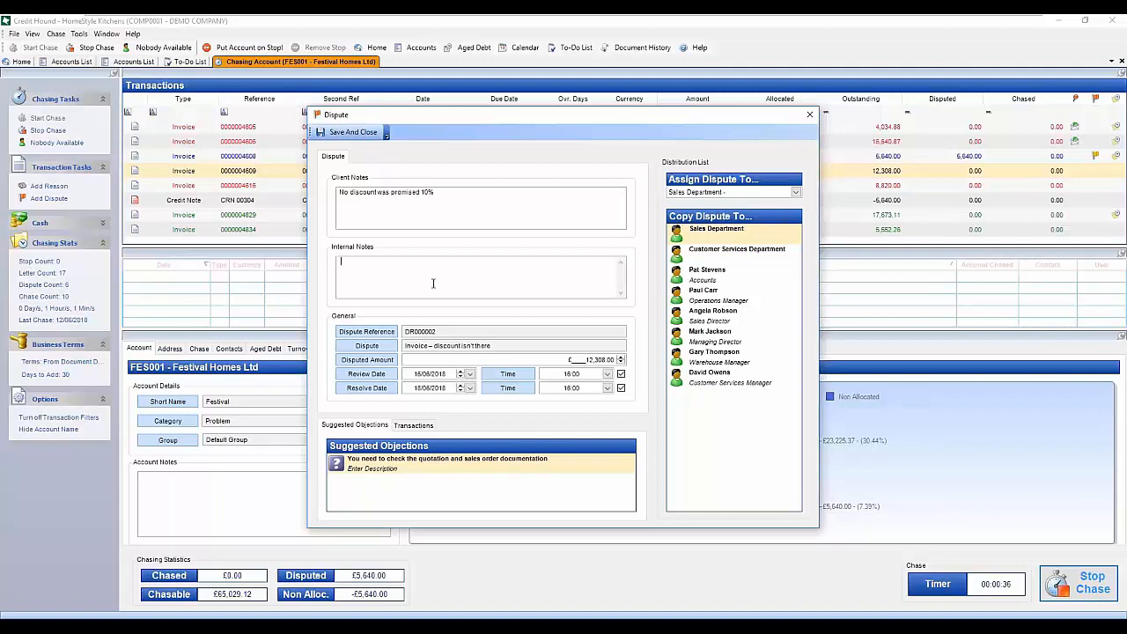
pyautogui.write('Please can you check order for dis')
pyautogui.write('count')
# - Assign the dispute to the Sales Director and save it
pyautogui.click(796, 193)
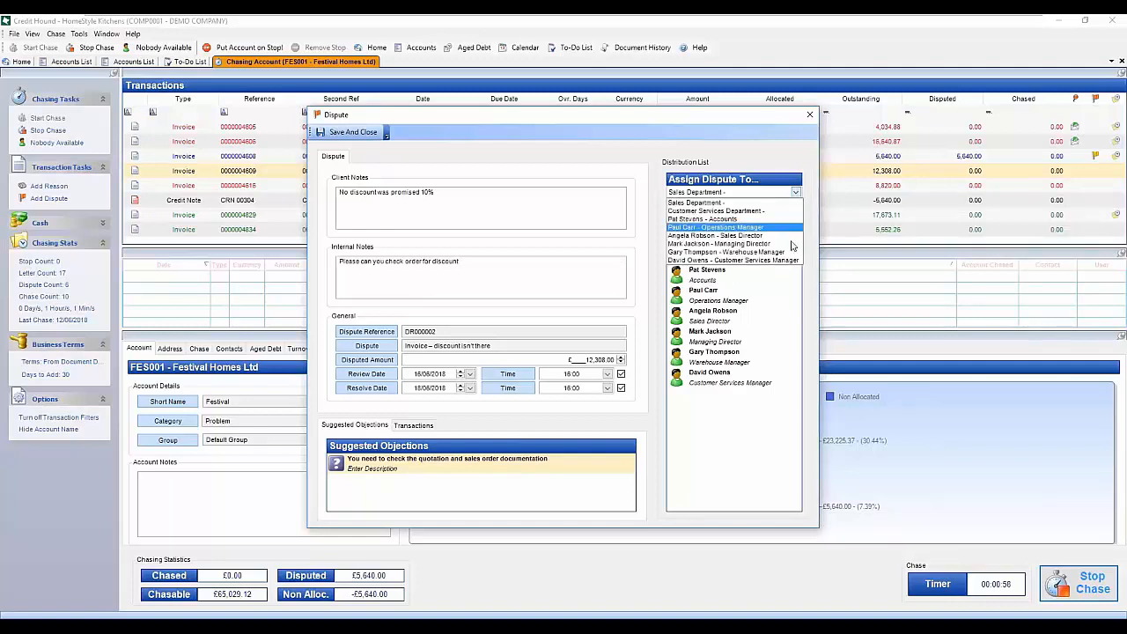
pyautogui.click(715, 235)
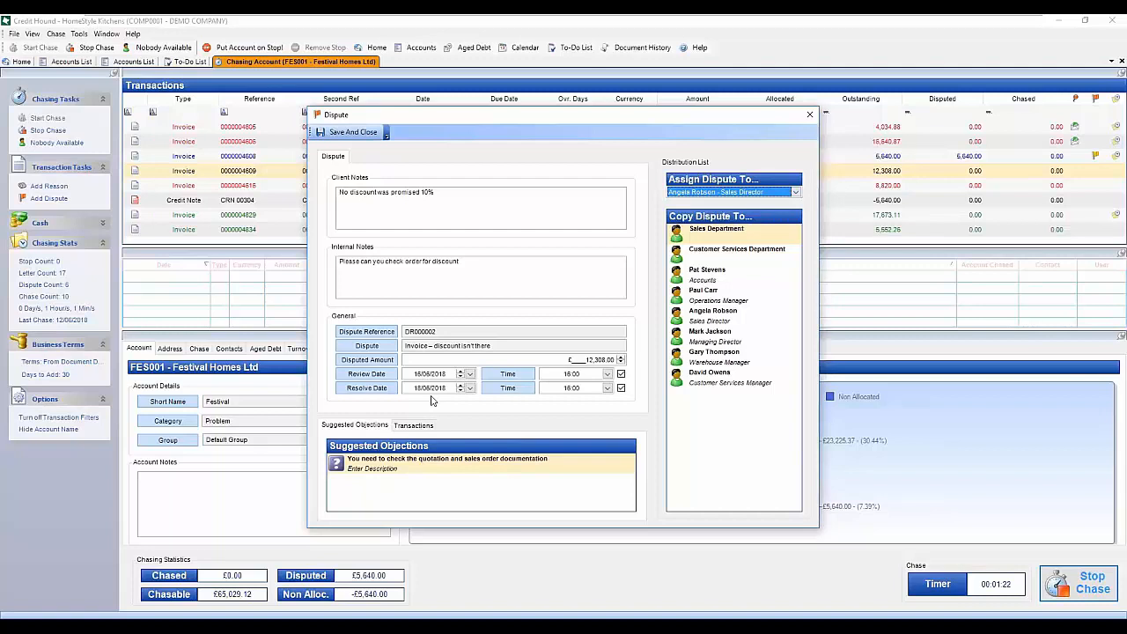
pyautogui.click(360, 139)
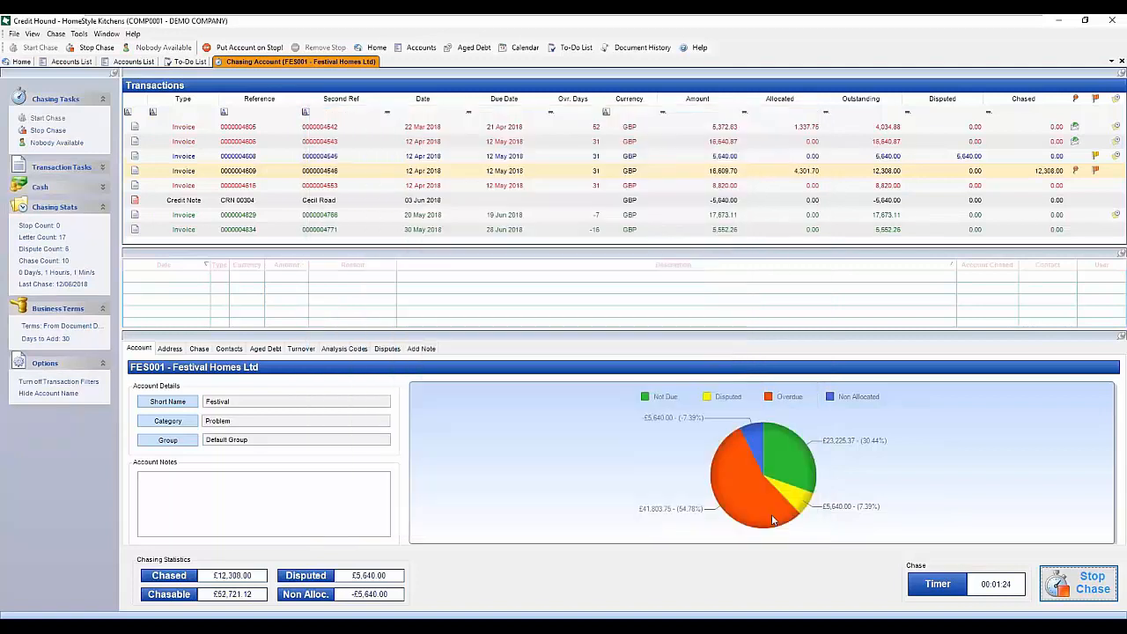
# - Finish the chase with "Dispute notification (contact details)" and "Dispute report (1)", and print the notification on Spindle Pro Auto
pyautogui.click(1089, 588)
pyautogui.click(506, 352)
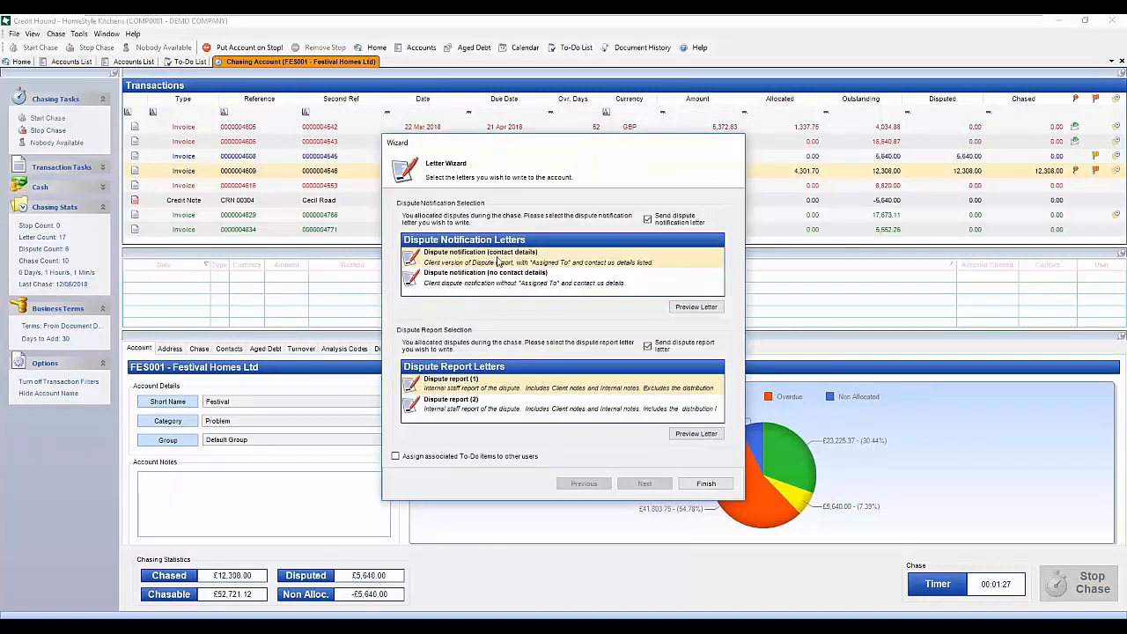
pyautogui.click(724, 483)
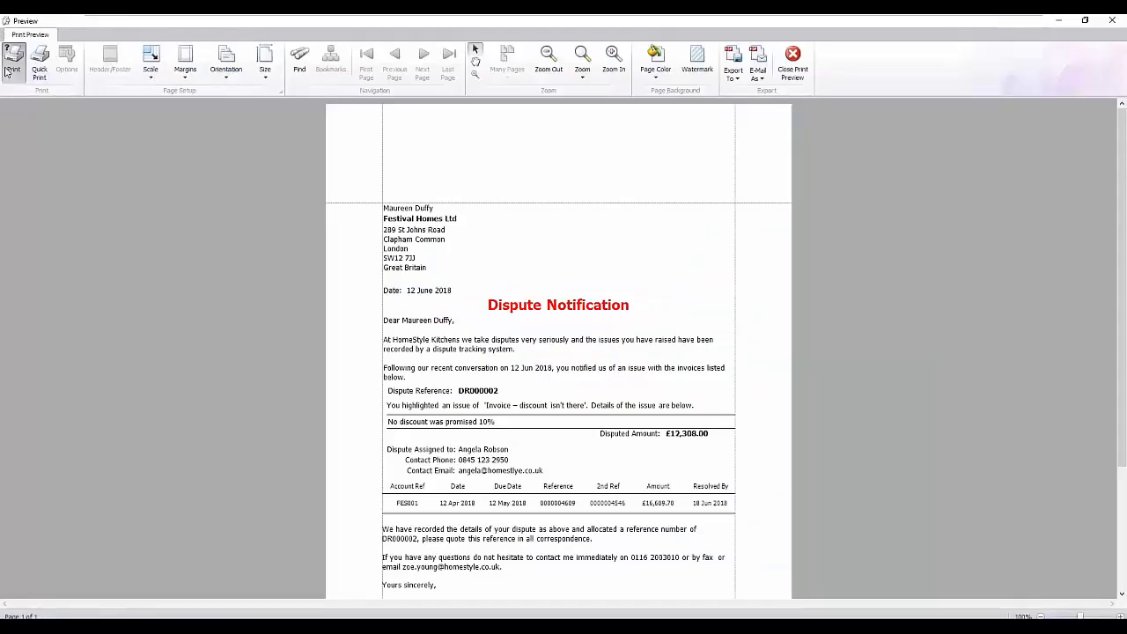
pyautogui.click(11, 64)
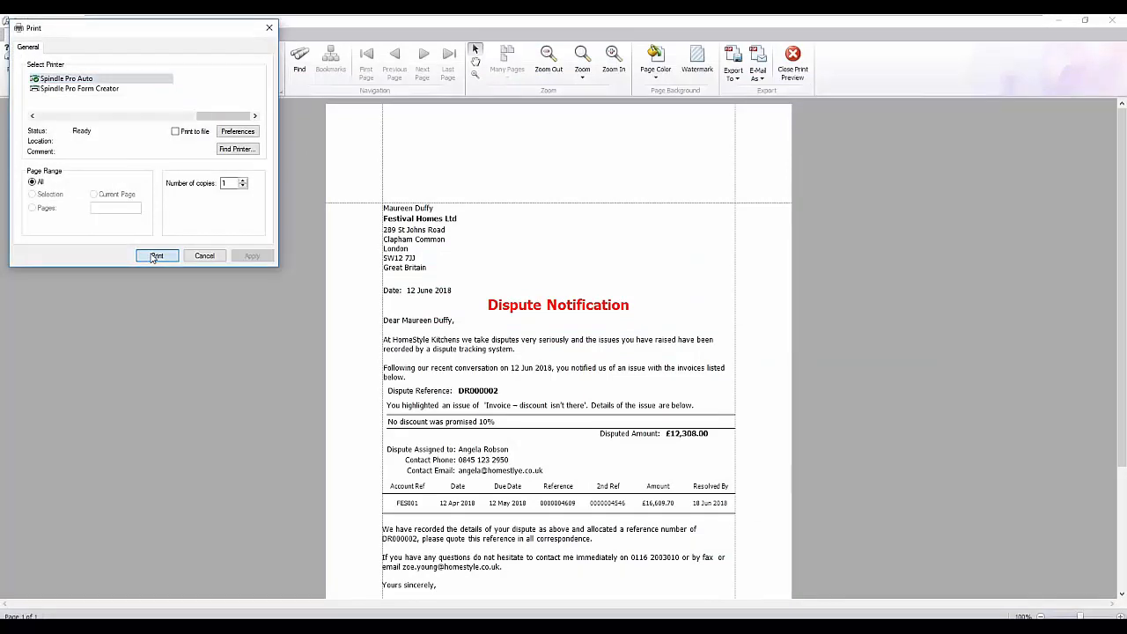
pyautogui.click(155, 256)
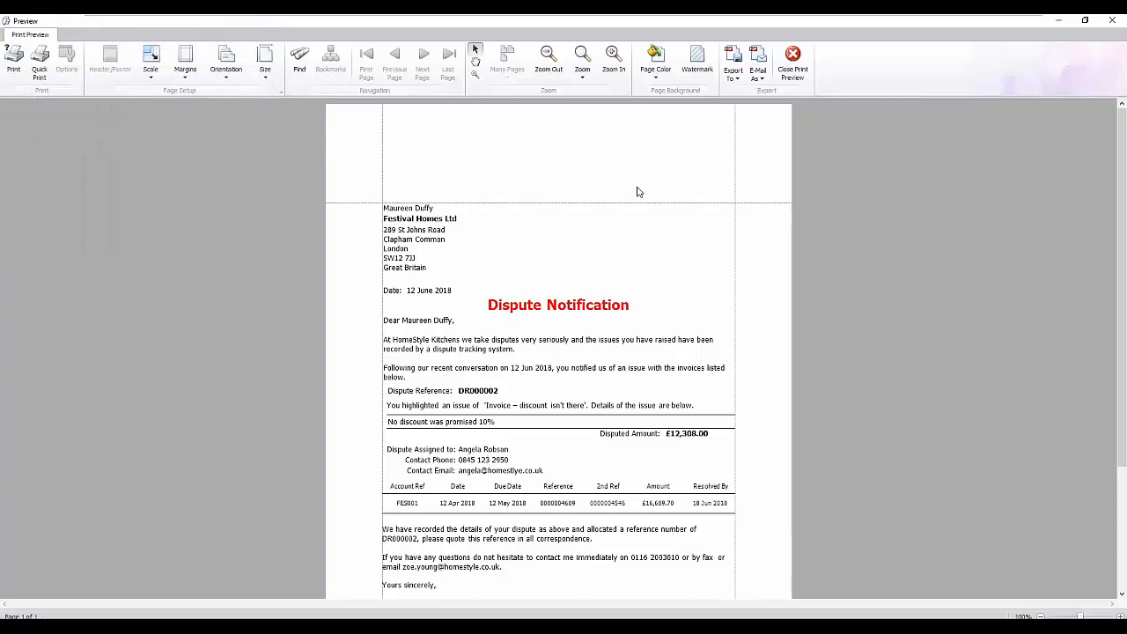
# - Close the dispute notification preview, print one copy of the dispute report on Spindle Pro Auto, and close its preview
pyautogui.click(793, 62)
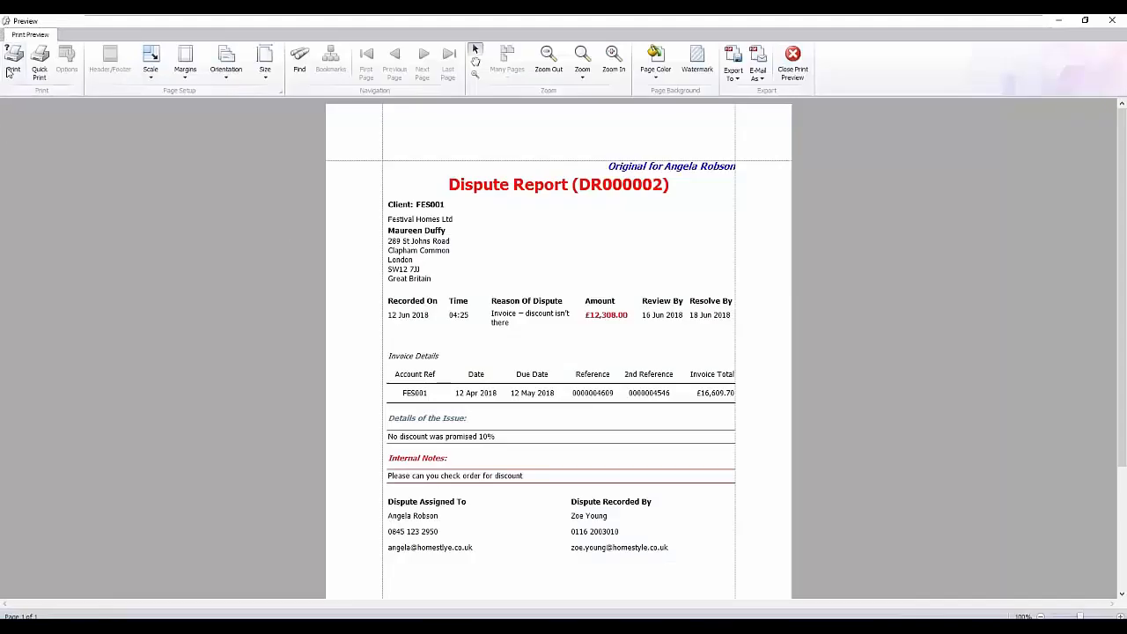
pyautogui.click(9, 70)
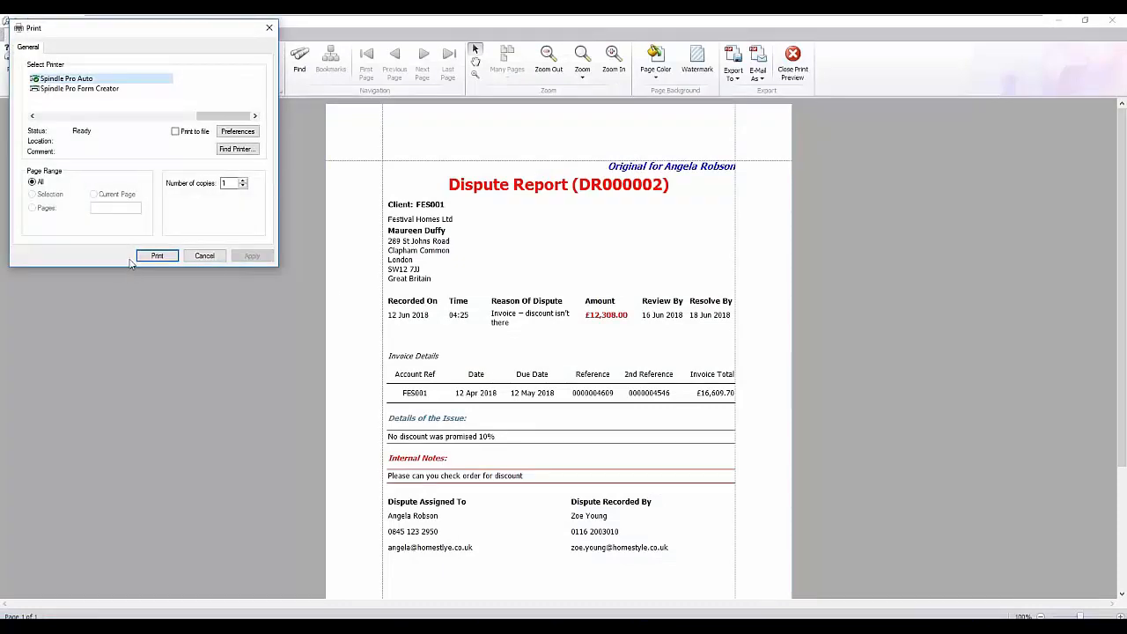
pyautogui.click(151, 252)
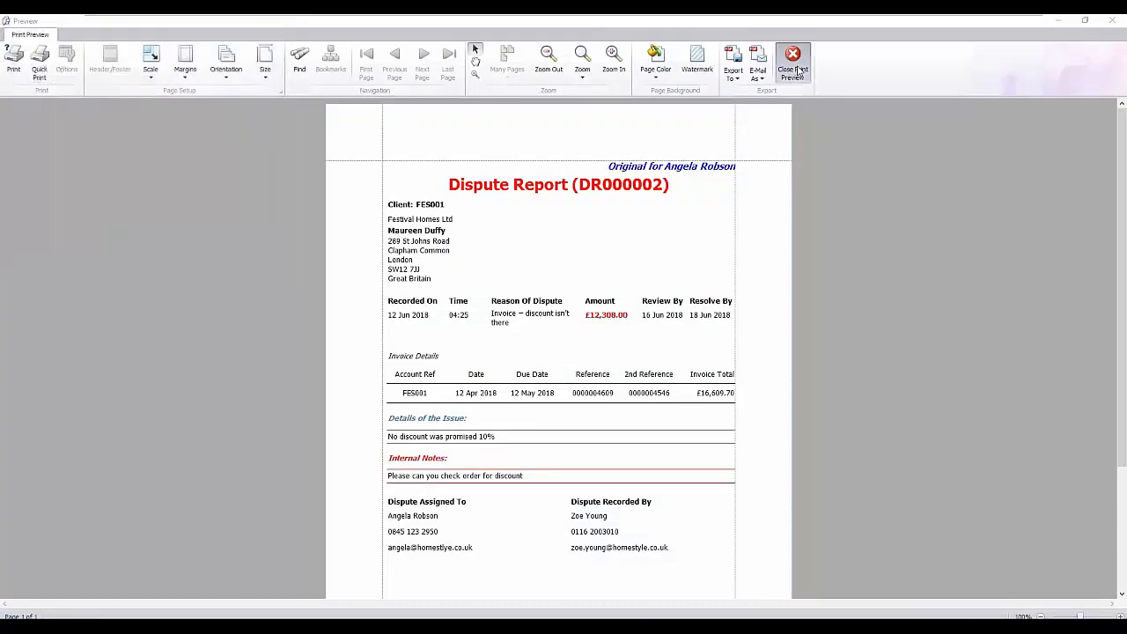
pyautogui.click(792, 62)
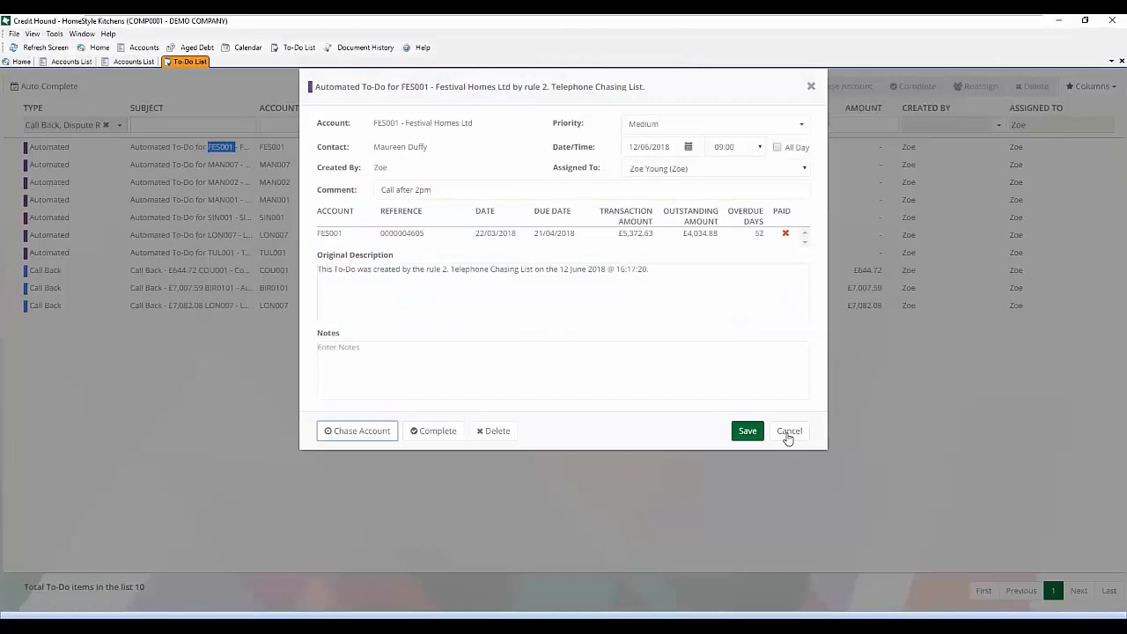
# - Switch to Outlook, open the dispute notification draft to the client, and read through its attached Dispute Notification PDF
pyautogui.hotkey('alt', 'Tab')
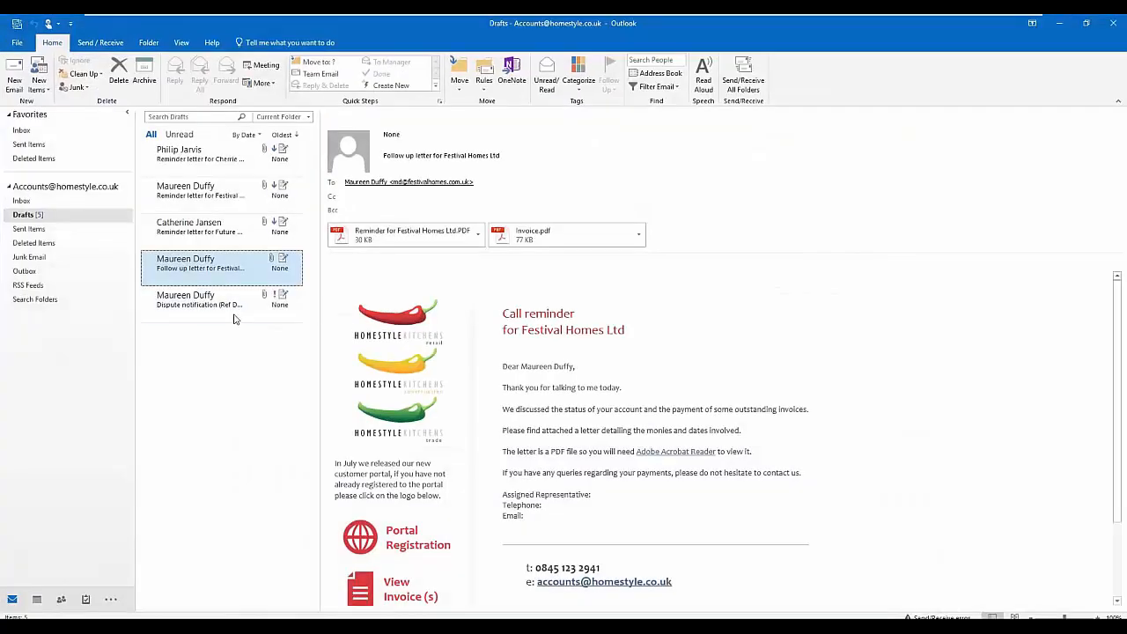
pyautogui.click(215, 310)
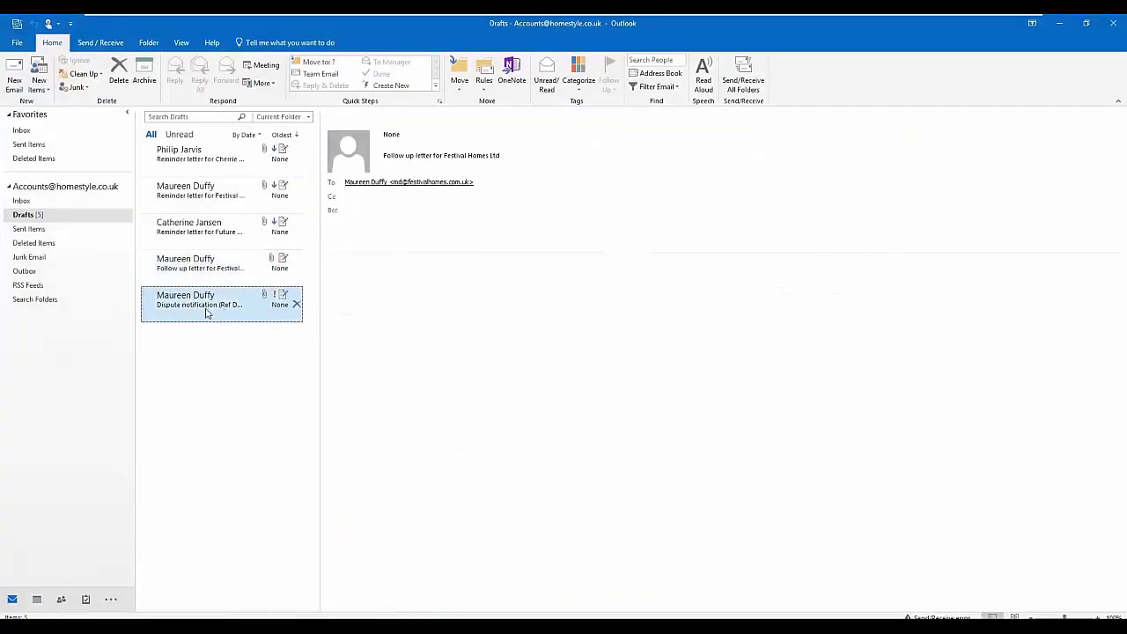
pyautogui.doubleClick(189, 310)
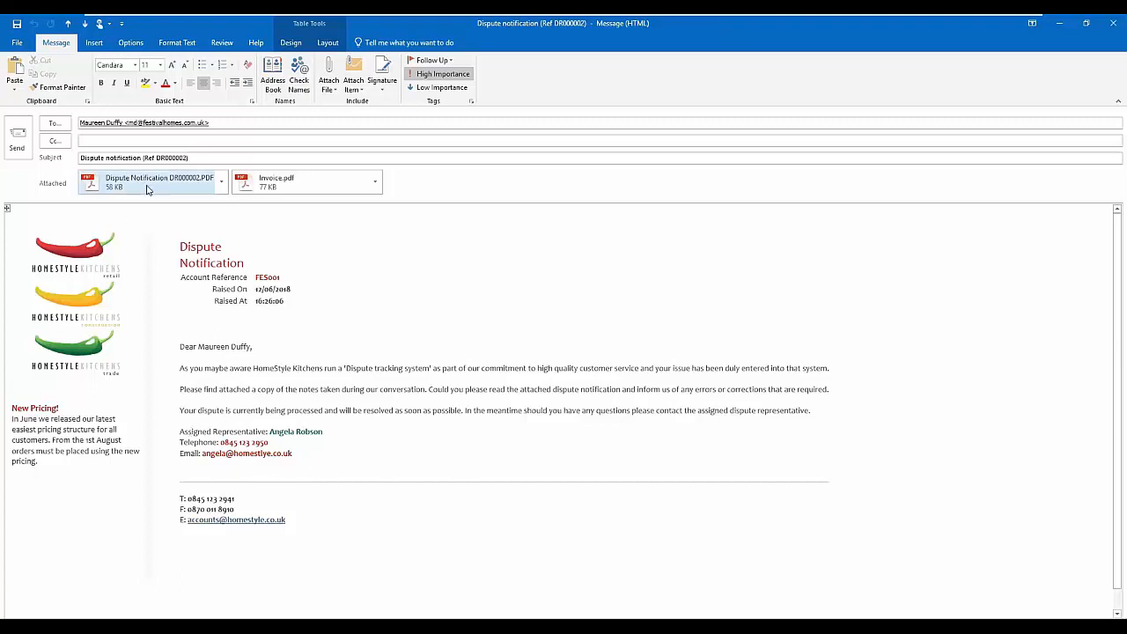
pyautogui.click(149, 189)
pyautogui.doubleClick(150, 189)
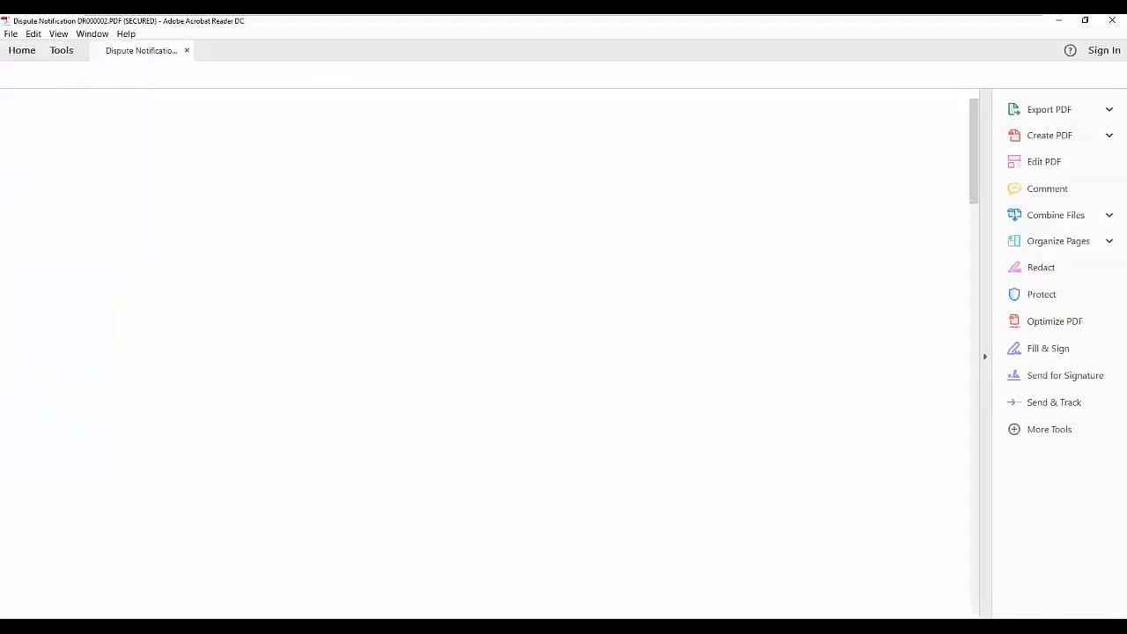
pyautogui.scroll(-5, 602, 268)
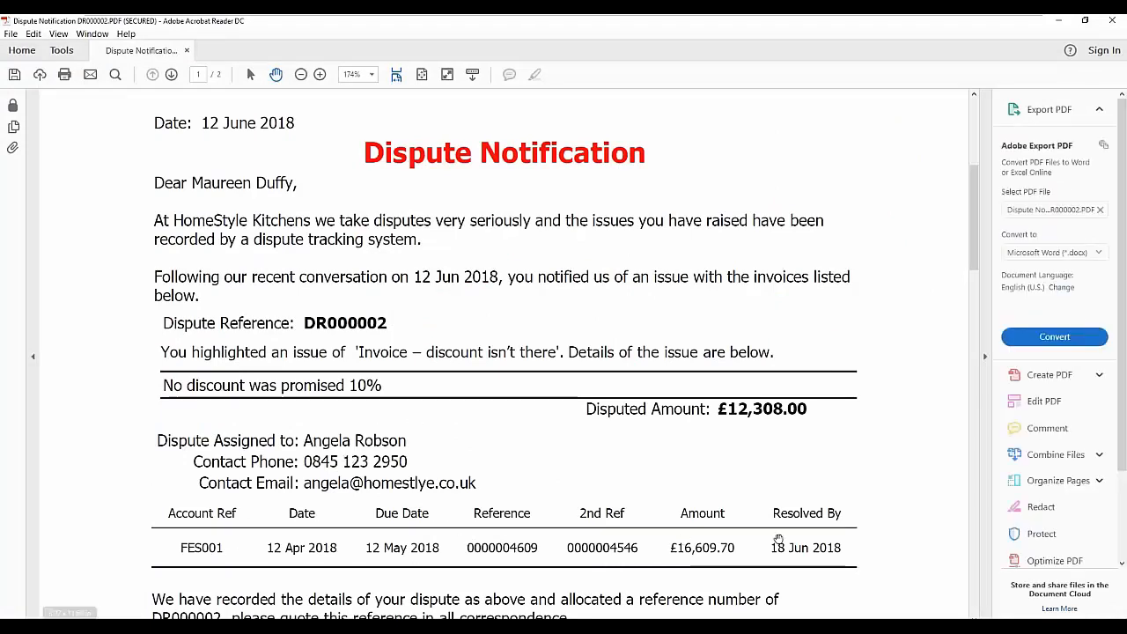
pyautogui.scroll(-2, 779, 535)
pyautogui.scroll(-3, 563, 352)
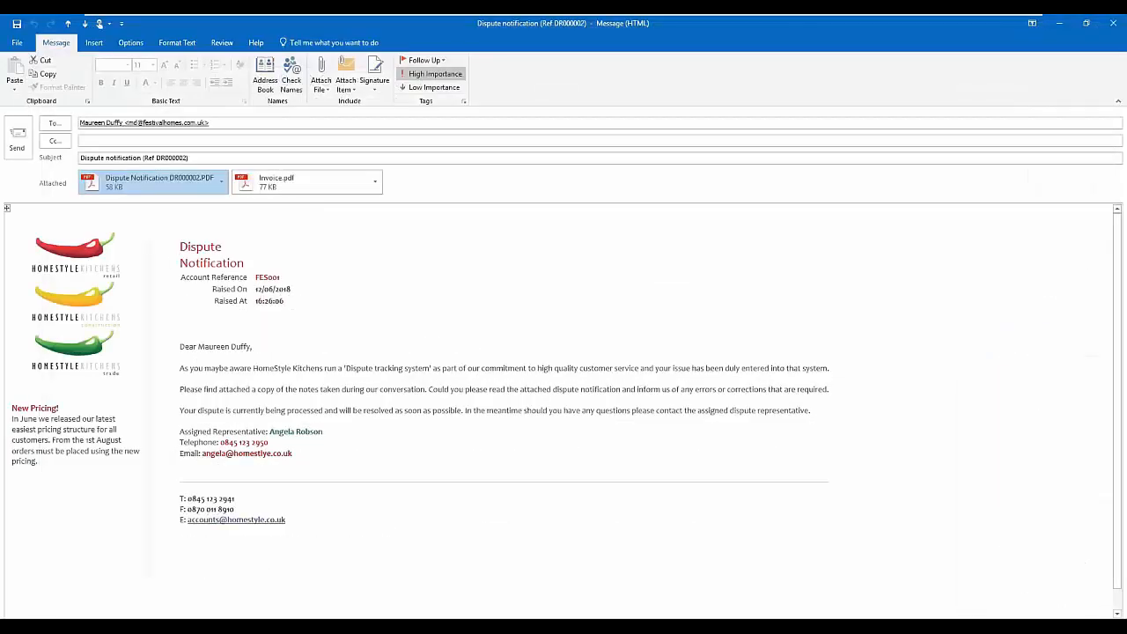
# - Examine the "Dispute for YOU to resolve on Festival Homes Ltd" draft and its dispute PDF as a full page, and put Outlook away
pyautogui.click(233, 585)
pyautogui.doubleClick(207, 343)
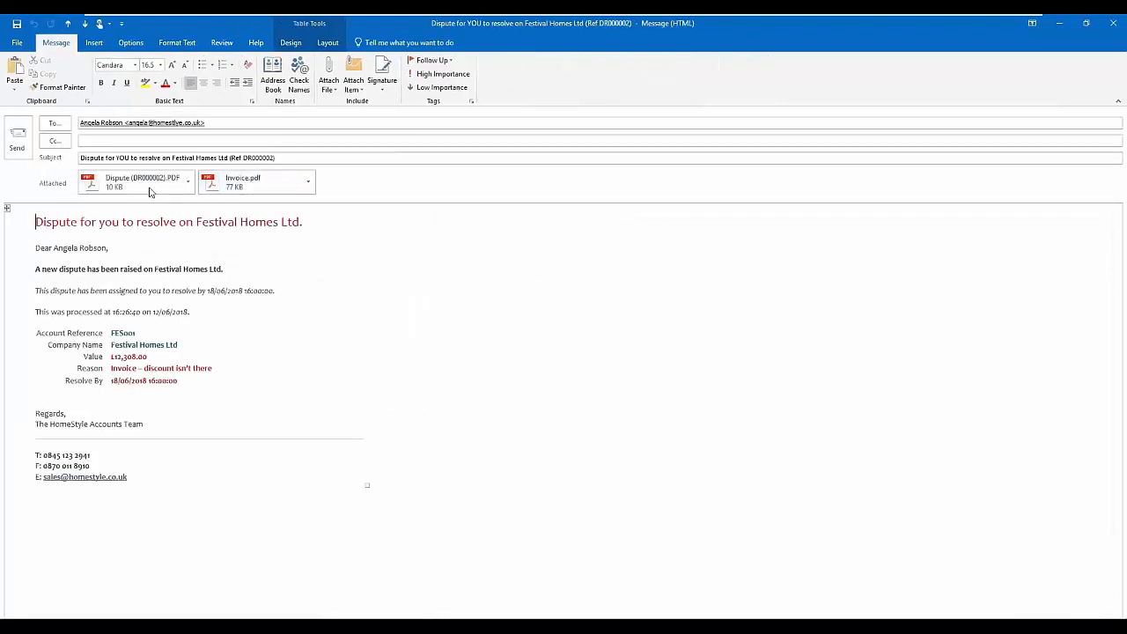
pyautogui.doubleClick(130, 186)
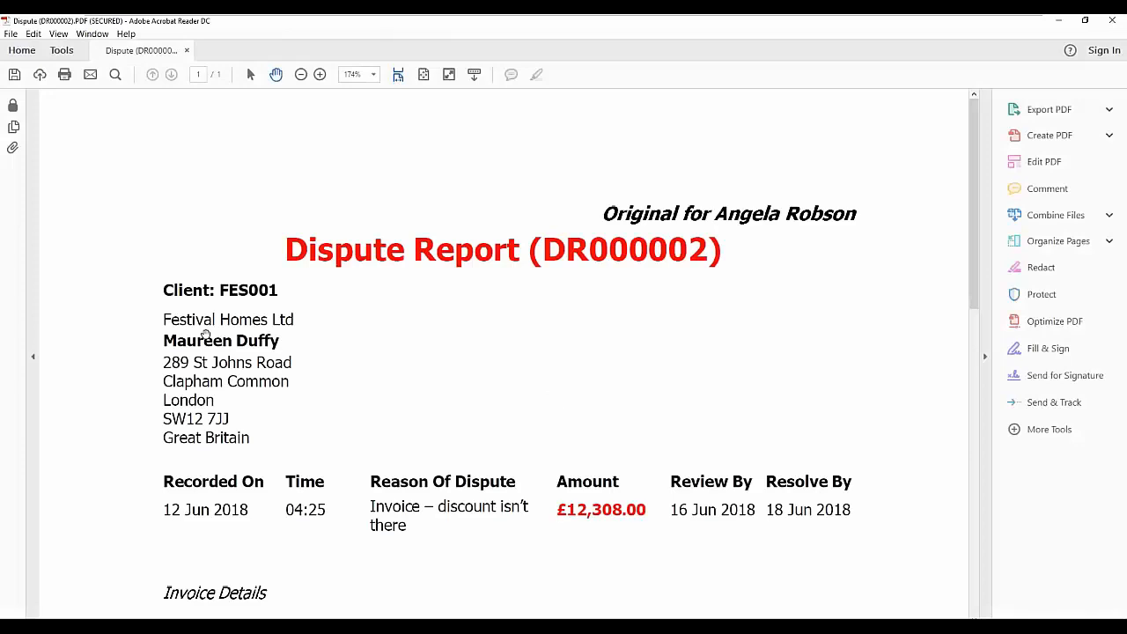
pyautogui.click(423, 75)
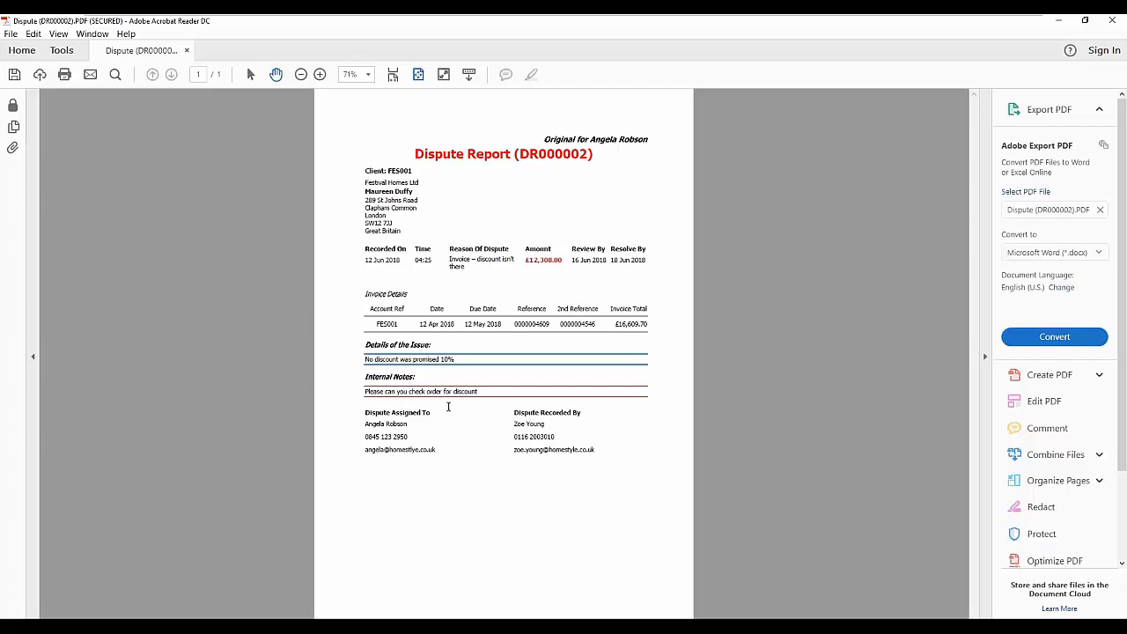
pyautogui.click(1114, 20)
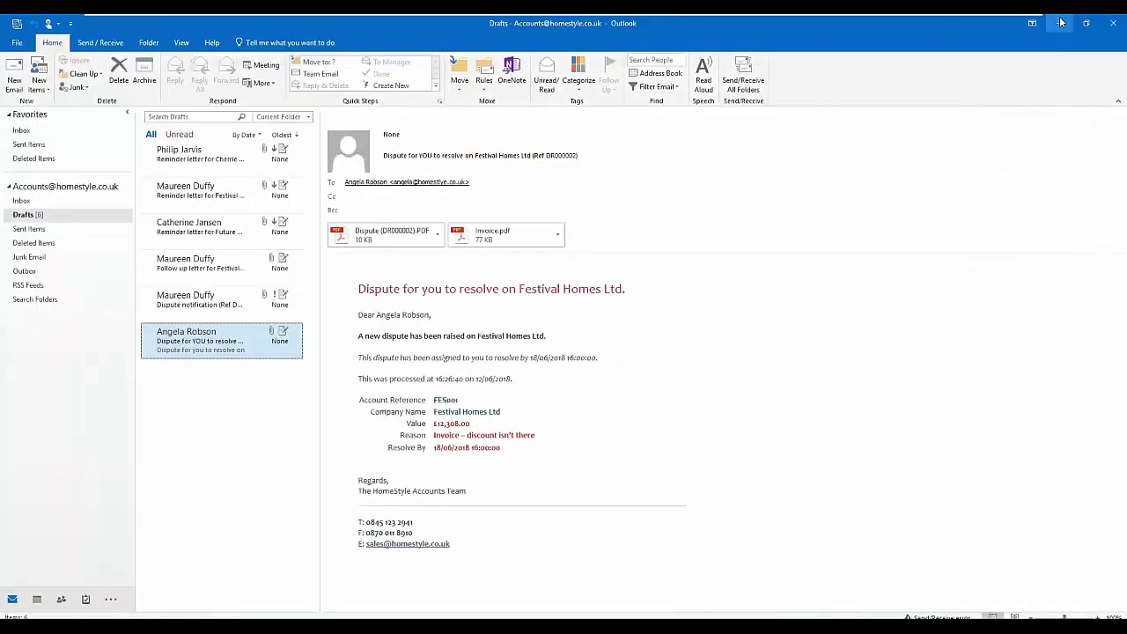
pyautogui.click(1068, 24)
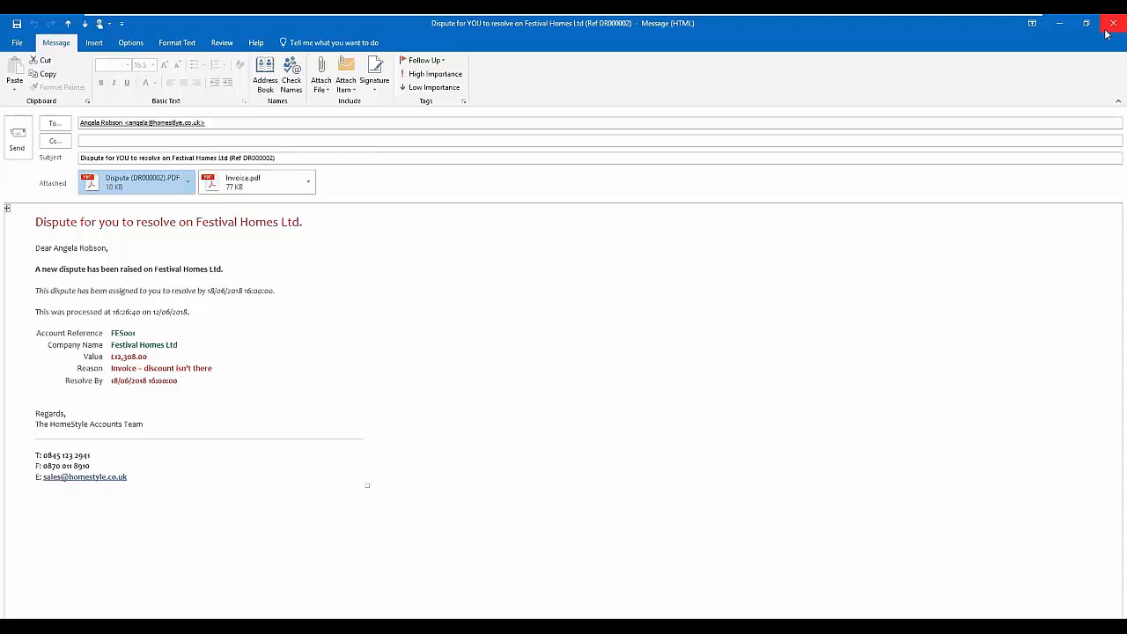
pyautogui.click(1107, 28)
# - Open the Festival Homes Ltd chasing account in Credit Hound and examine both disputed invoices' history and the chase details
pyautogui.click(352, 432)
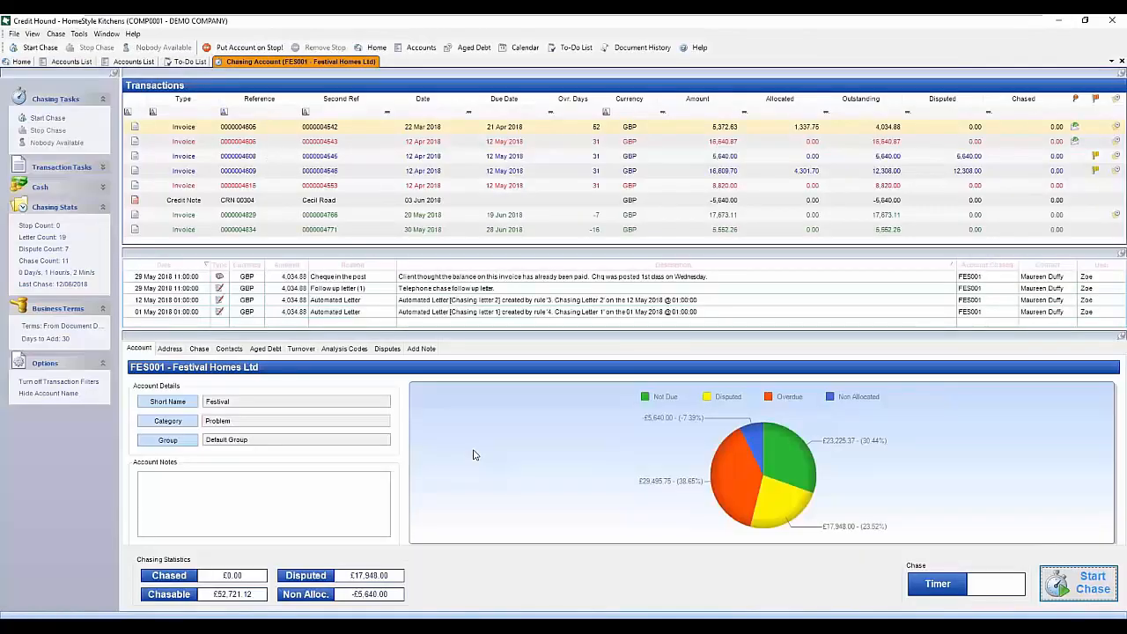
pyautogui.moveTo(1098, 172)
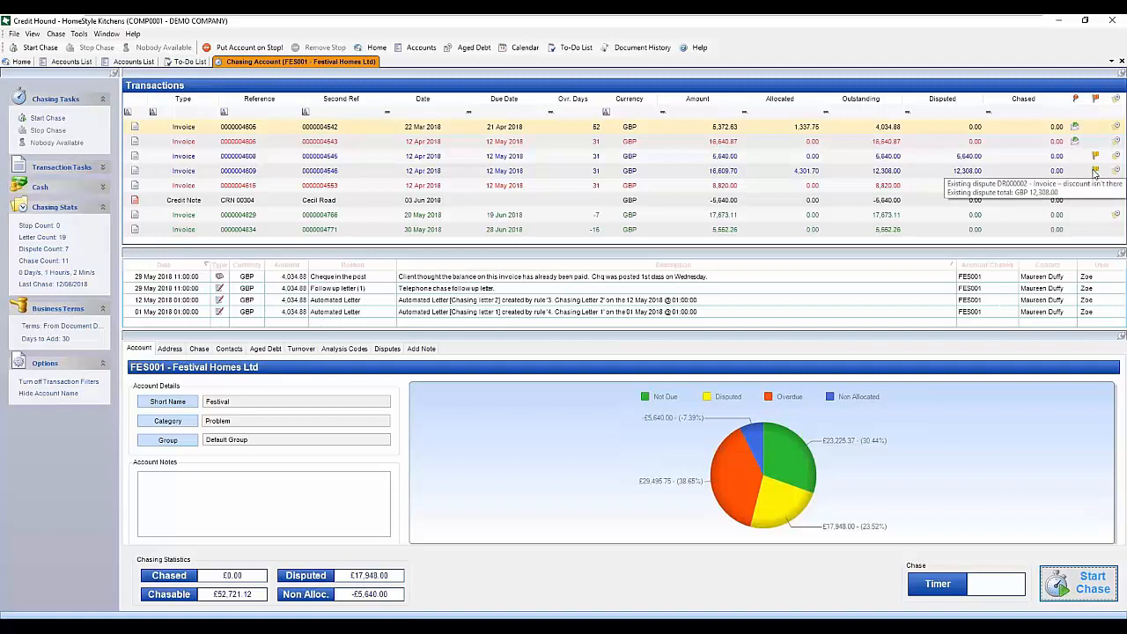
pyautogui.click(1086, 172)
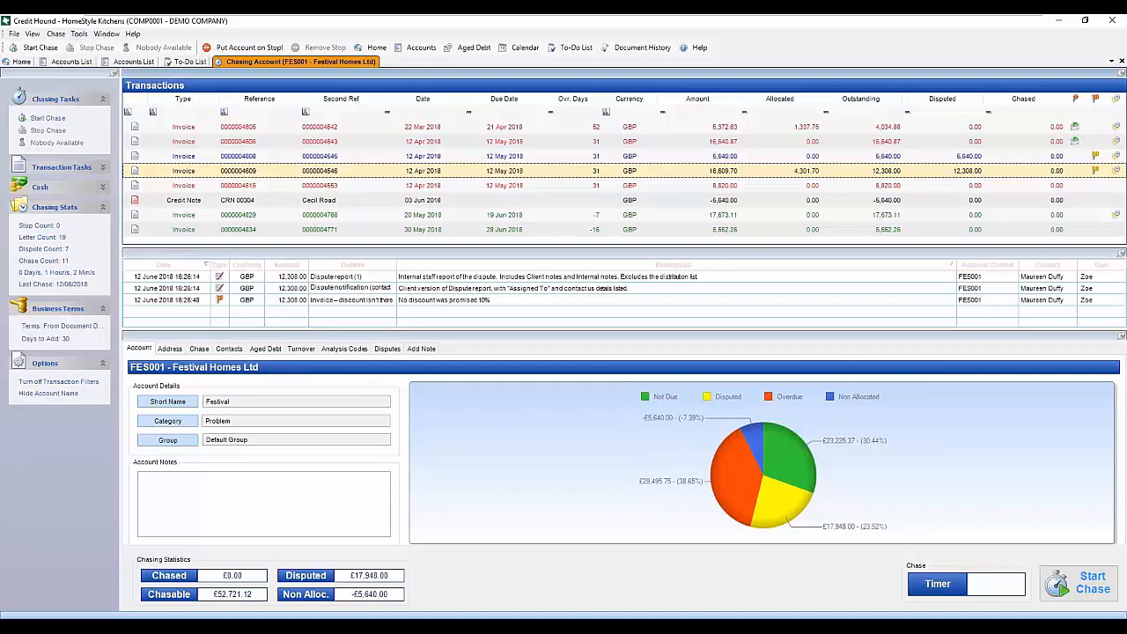
pyautogui.click(1096, 161)
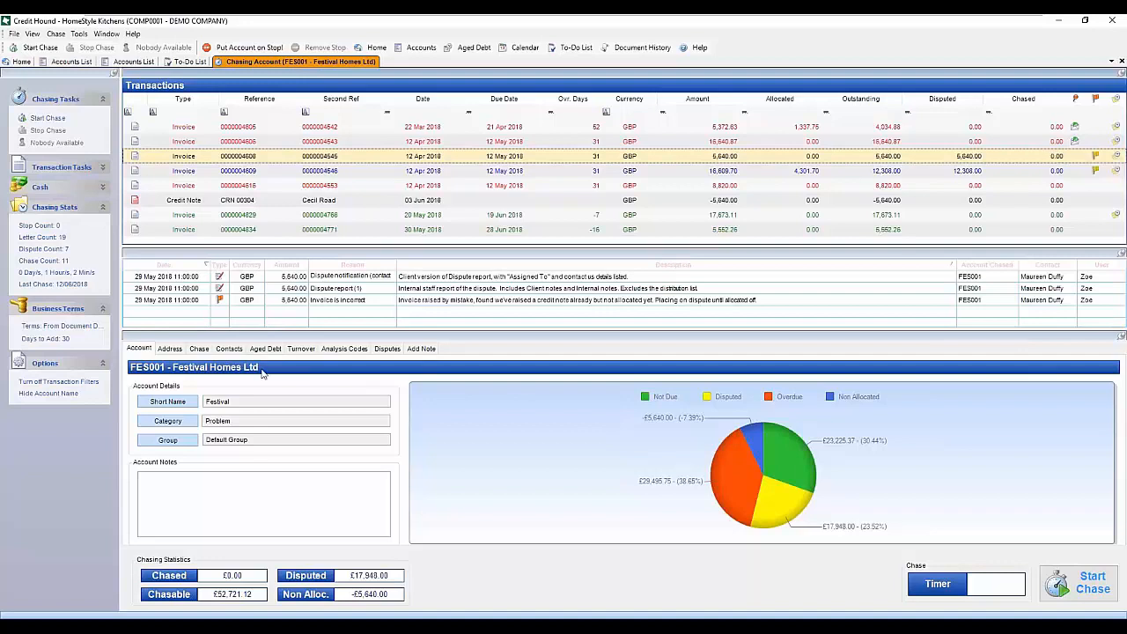
pyautogui.click(199, 349)
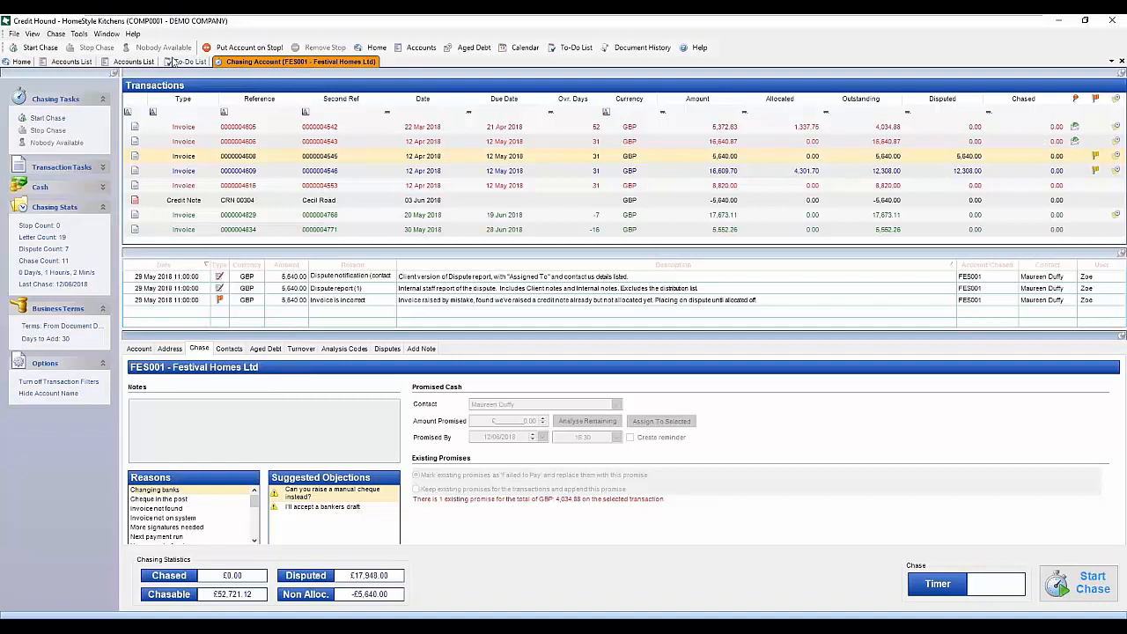
# - Run the Transaction Dossier report for all top level accounts with head office reporting and the transaction status Overdue
pyautogui.click(78, 34)
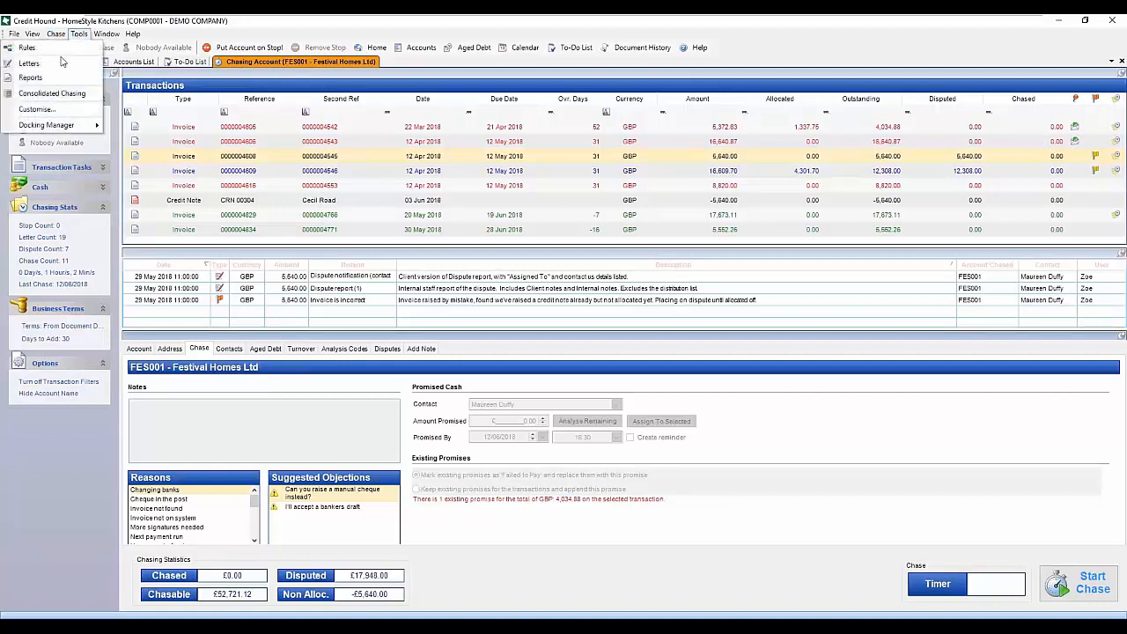
pyautogui.click(48, 81)
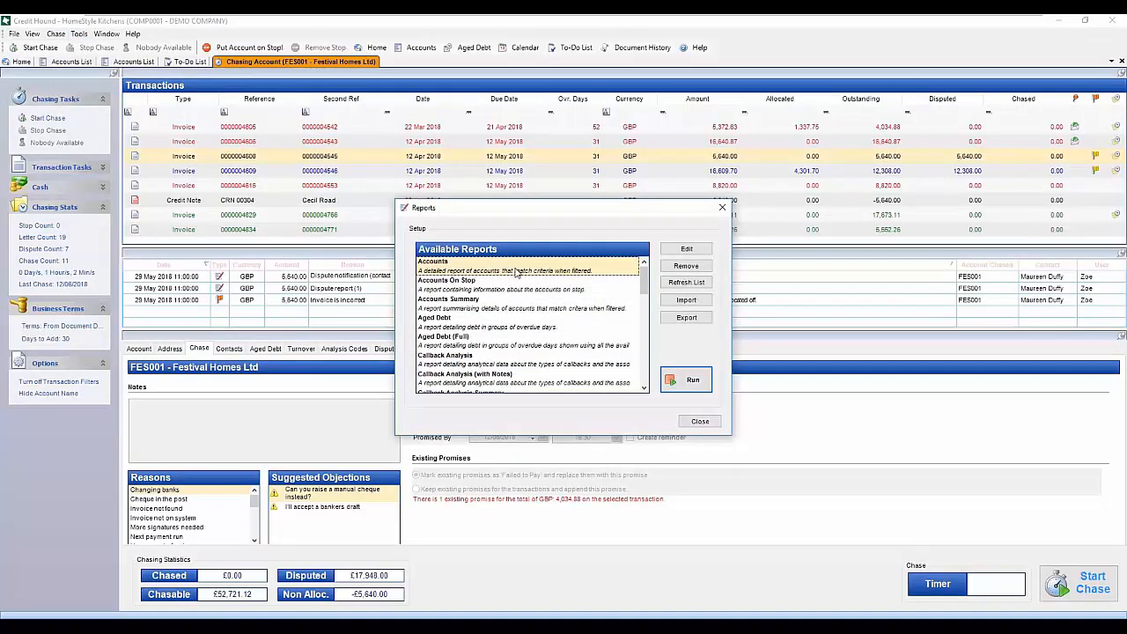
pyautogui.scroll(-10, 502, 377)
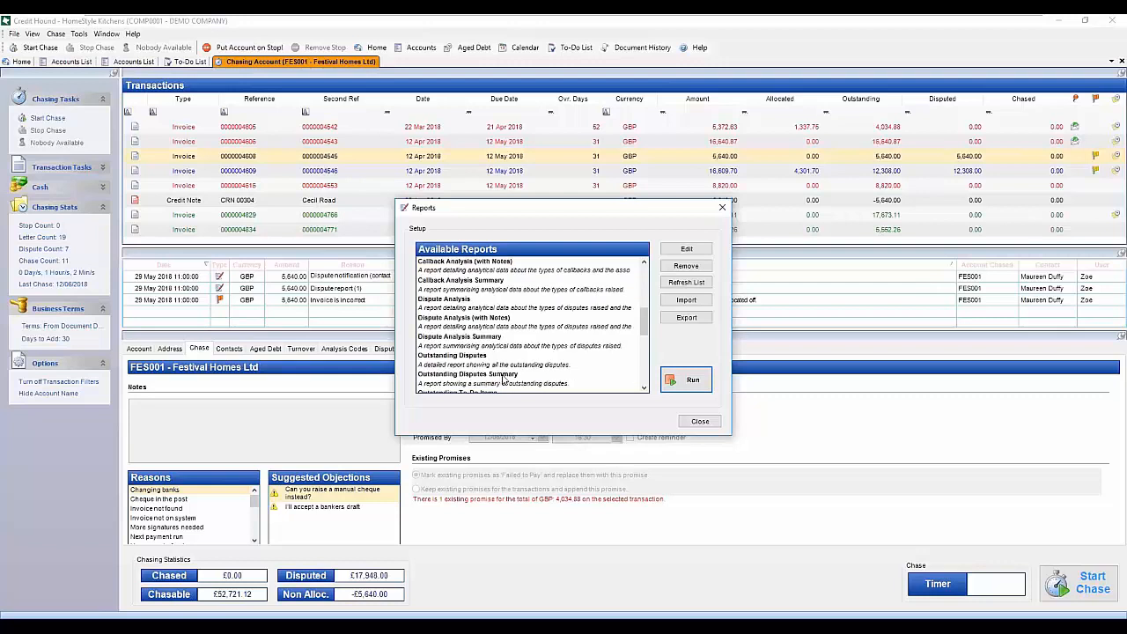
pyautogui.scroll(-1, 503, 380)
pyautogui.click(499, 345)
pyautogui.click(690, 388)
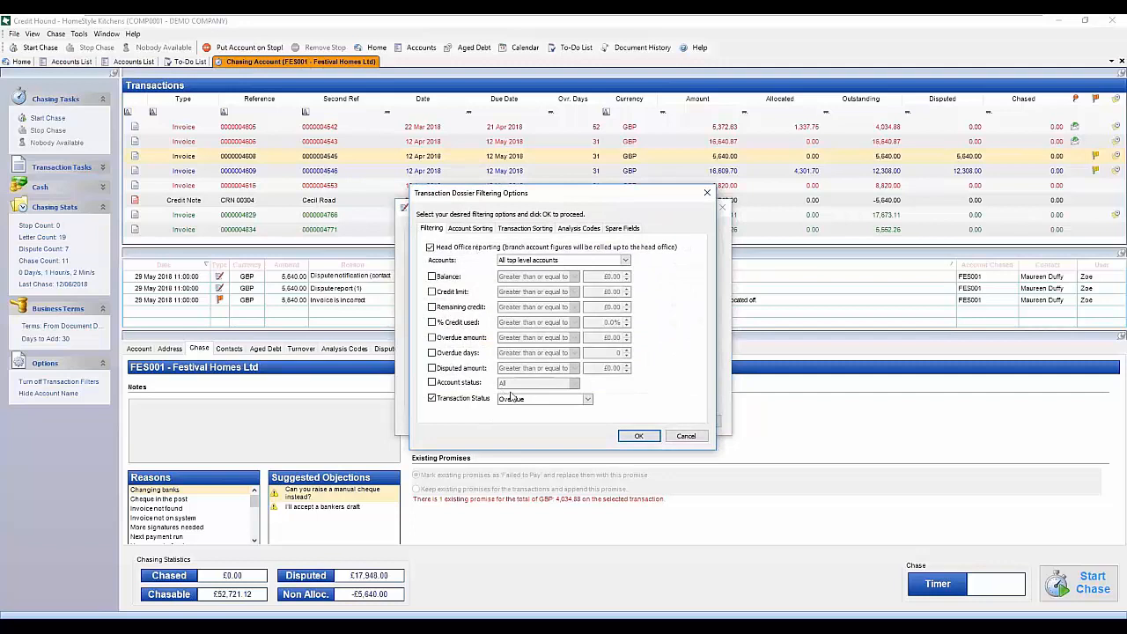
pyautogui.click(637, 437)
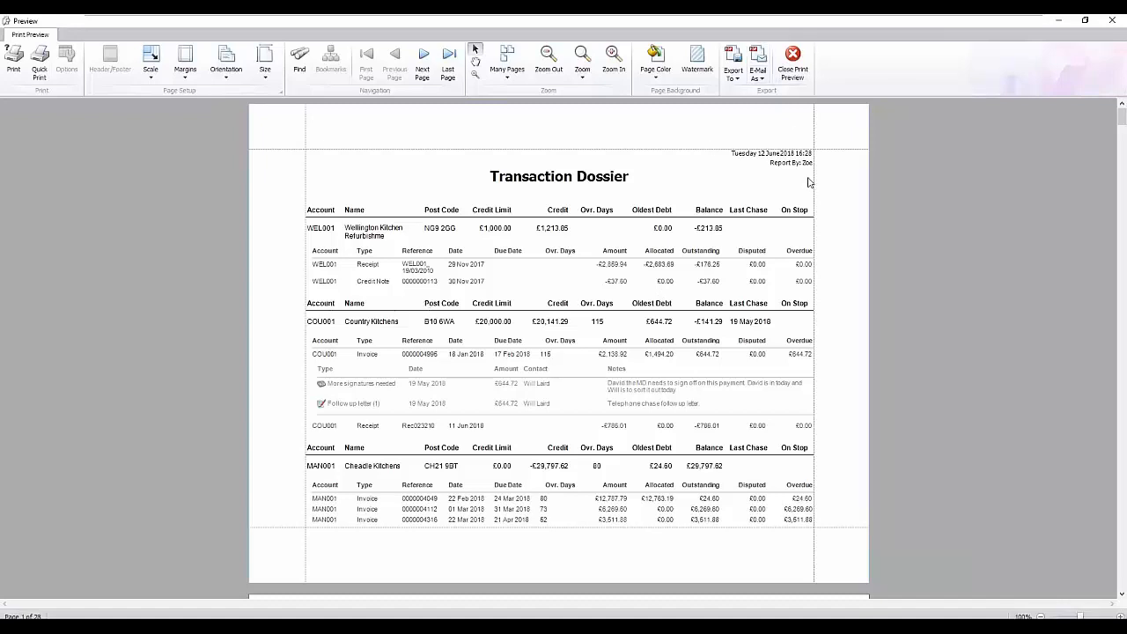
# - Examine the export and e-mail file formats offered for the Transaction Dossier, and close the report preview
pyautogui.click(734, 78)
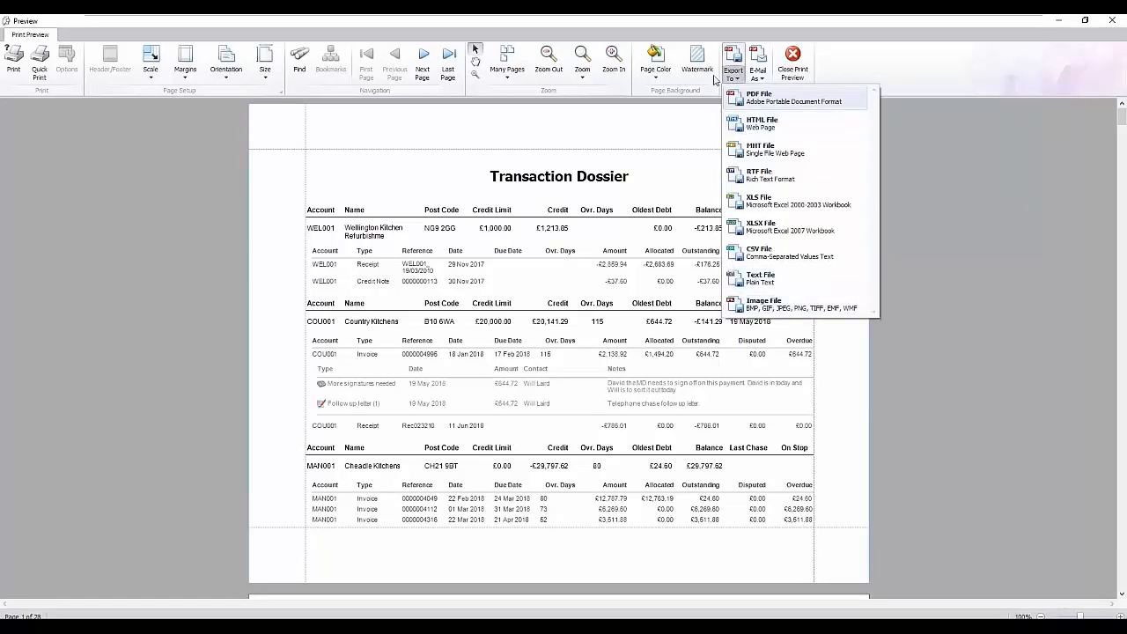
pyautogui.click(759, 75)
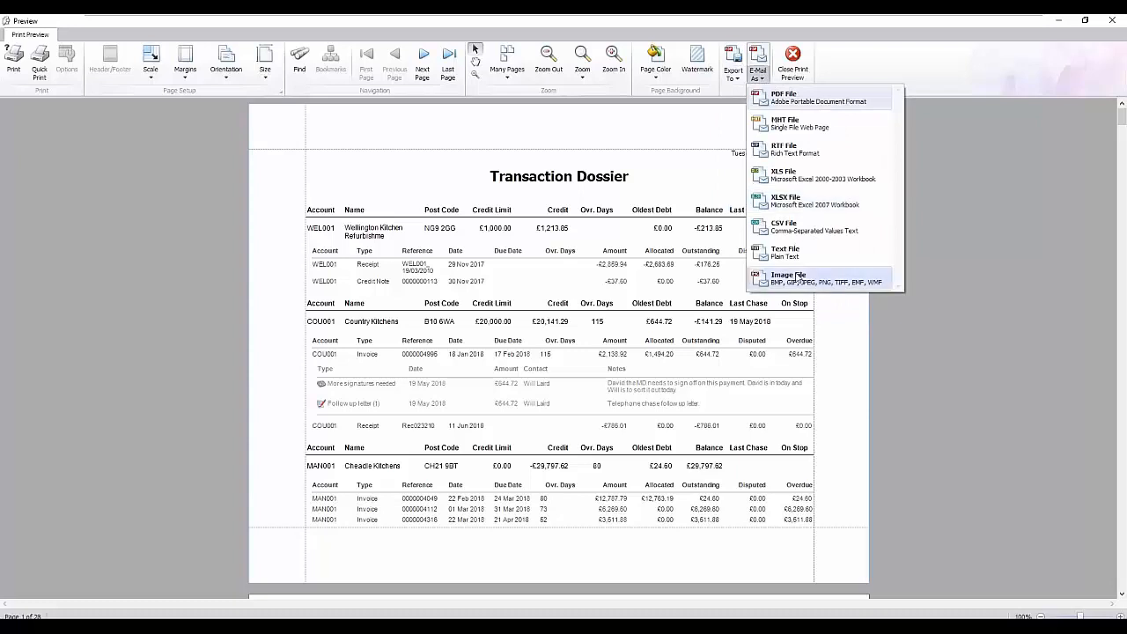
pyautogui.click(791, 70)
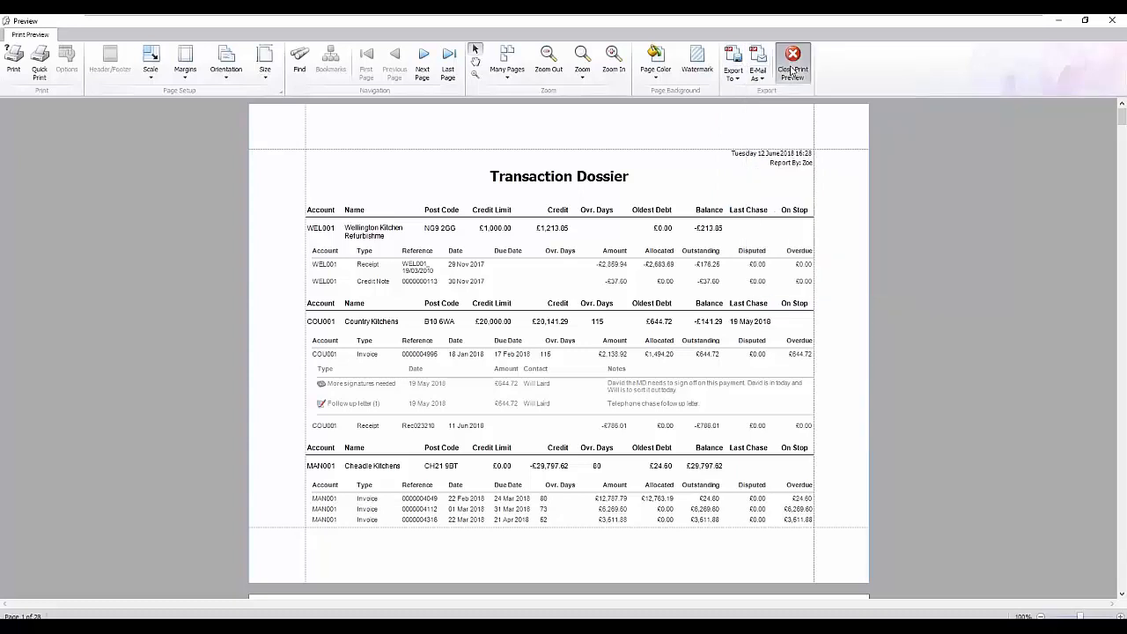
pyautogui.click(792, 71)
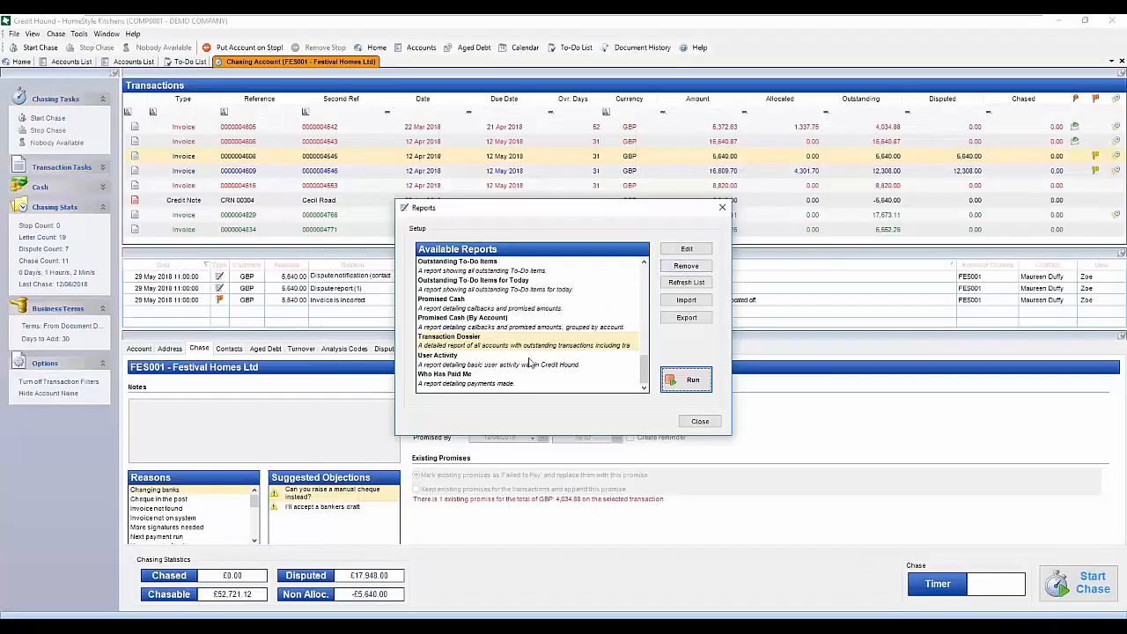
# - Browse the available reports and run the Promised Cash (By Account) report with its default filtering options
pyautogui.scroll(4, 529, 364)
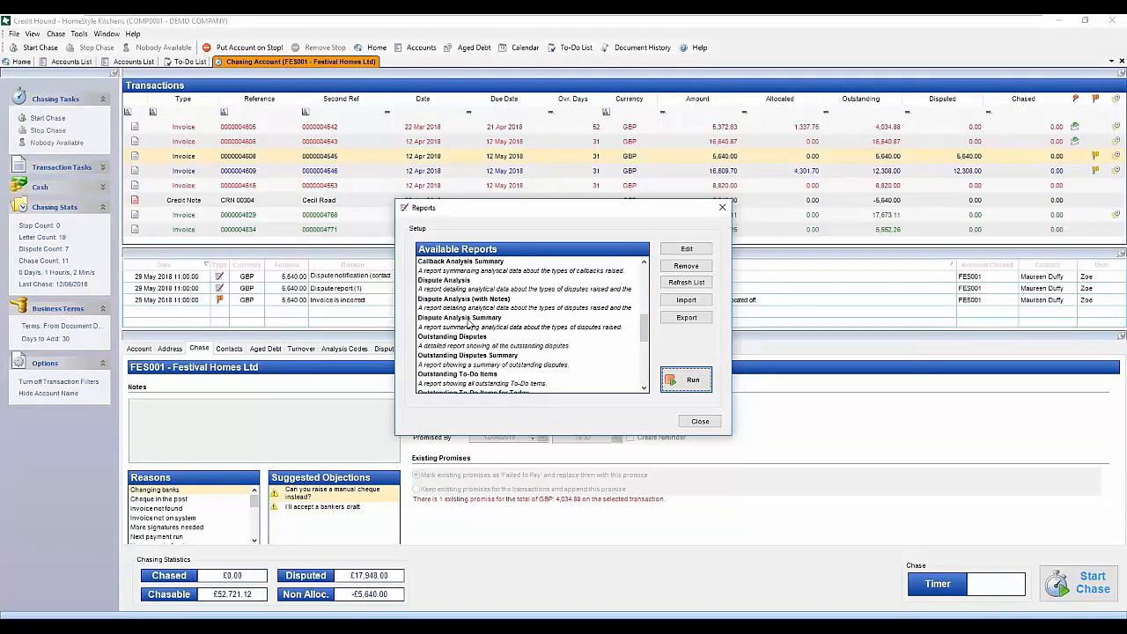
pyautogui.click(486, 343)
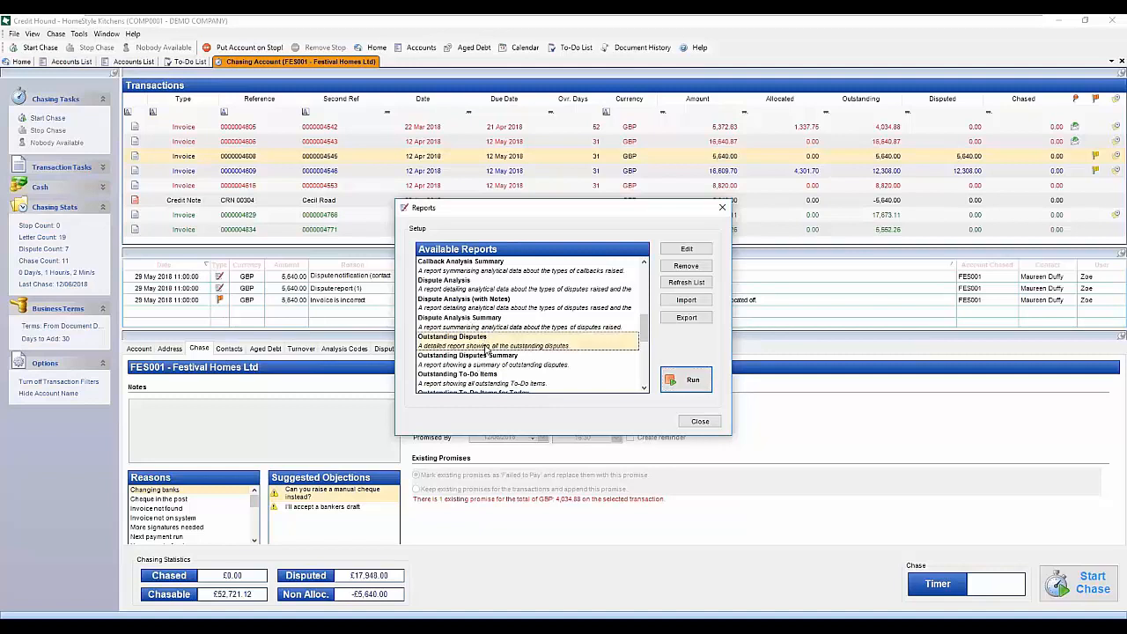
pyautogui.scroll(-1, 486, 349)
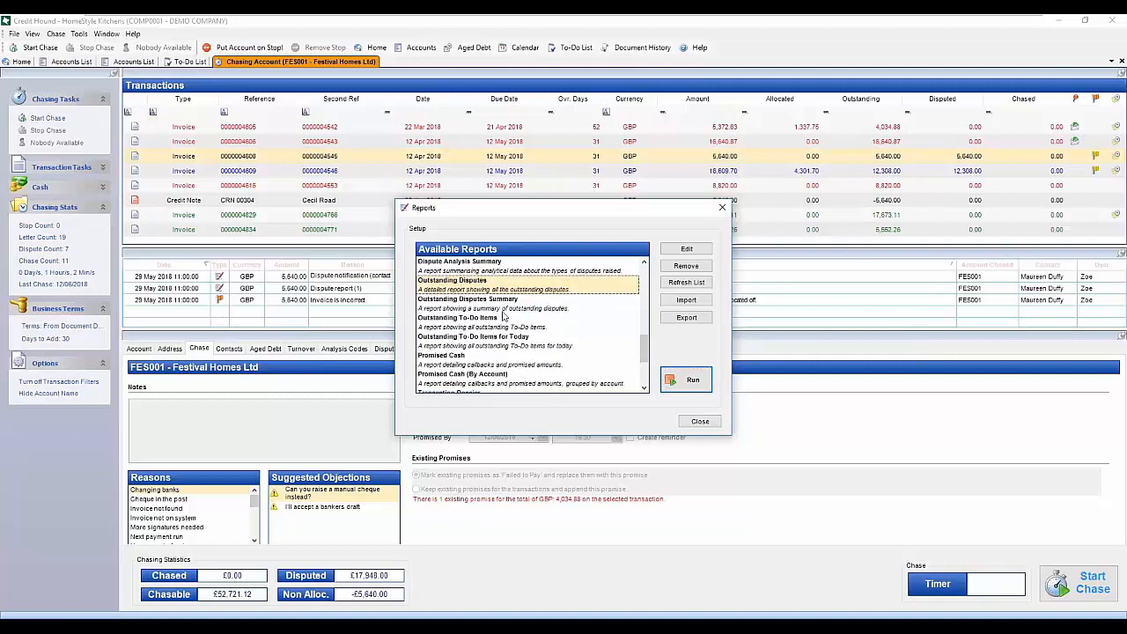
pyautogui.scroll(-1, 504, 317)
pyautogui.click(502, 310)
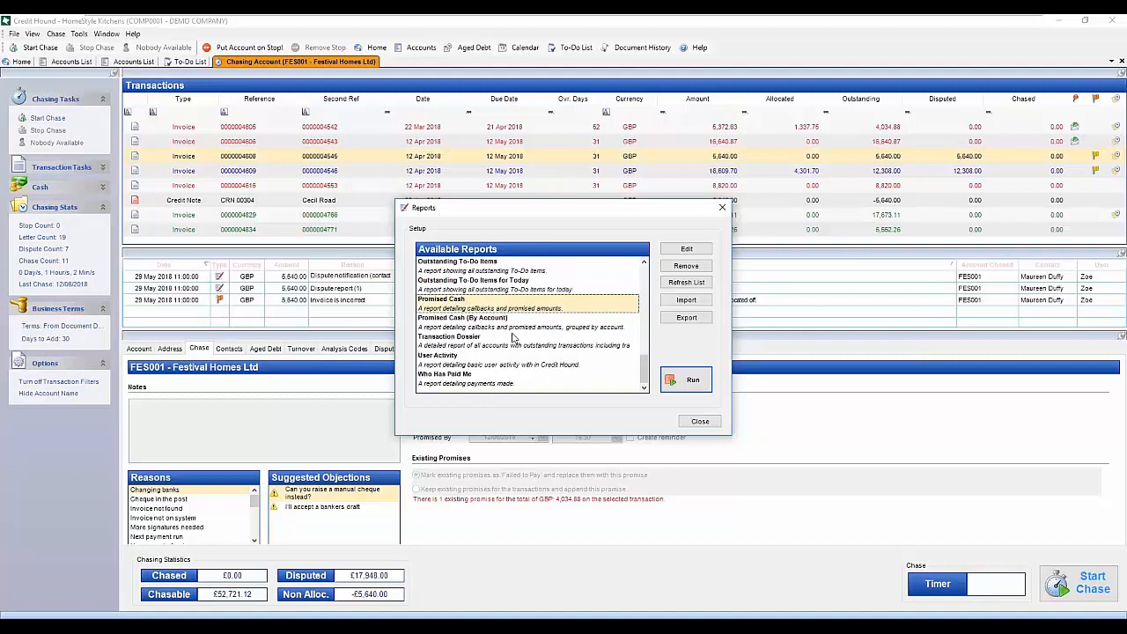
pyautogui.click(513, 338)
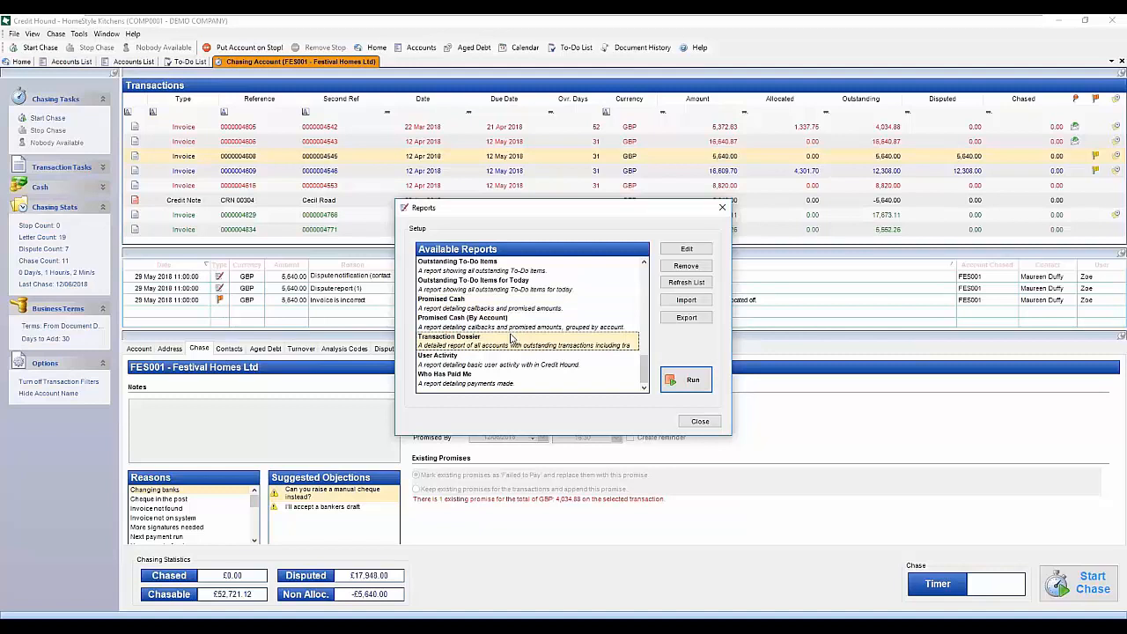
pyautogui.click(511, 322)
pyautogui.click(709, 384)
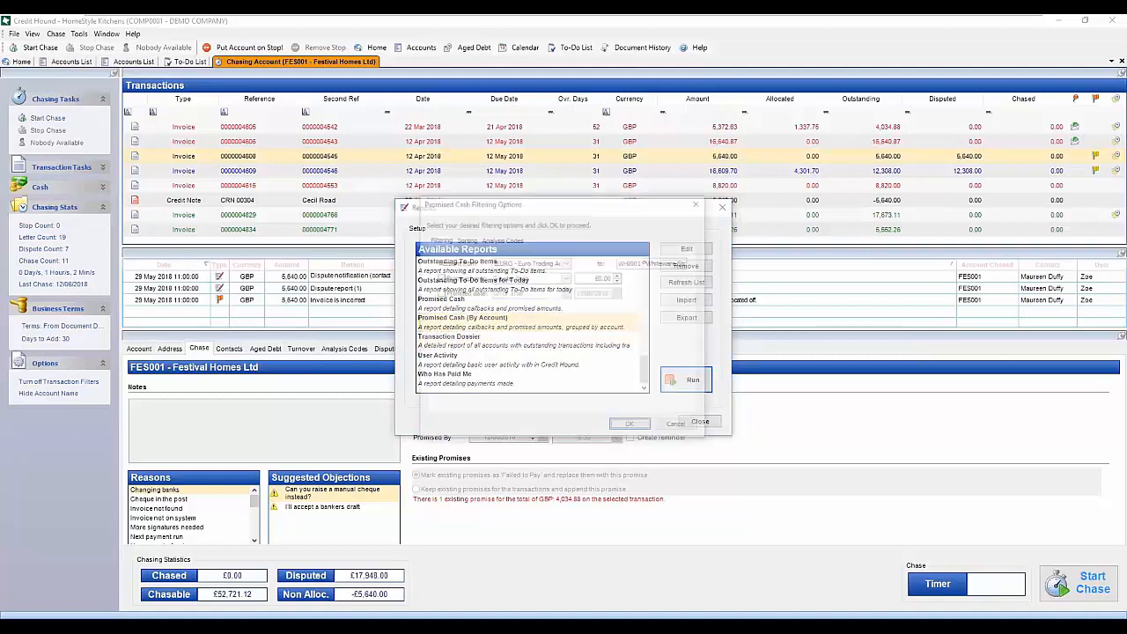
pyautogui.click(638, 426)
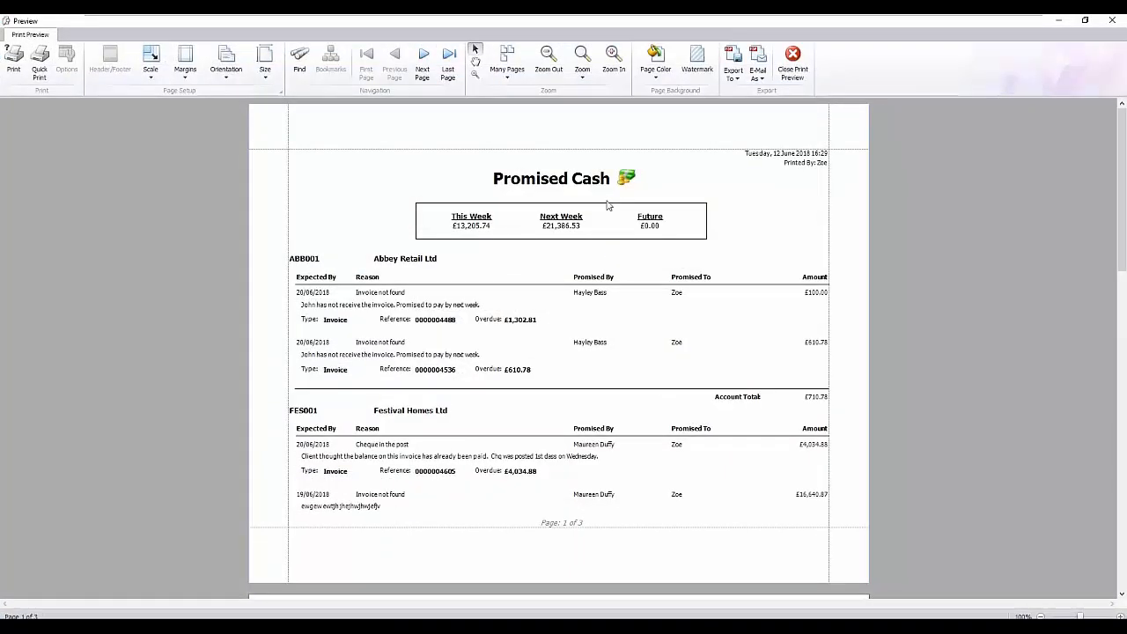
# - Examine the promised cash per account in the report preview, and close the preview and the Reports window
pyautogui.scroll(-5, 604, 328)
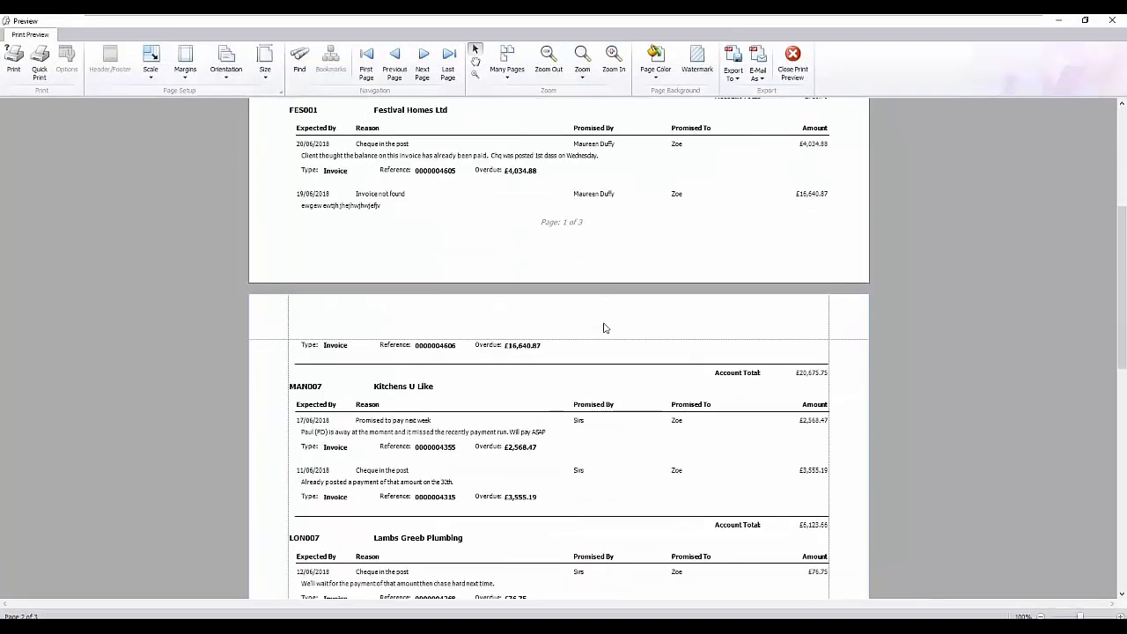
pyautogui.click(792, 62)
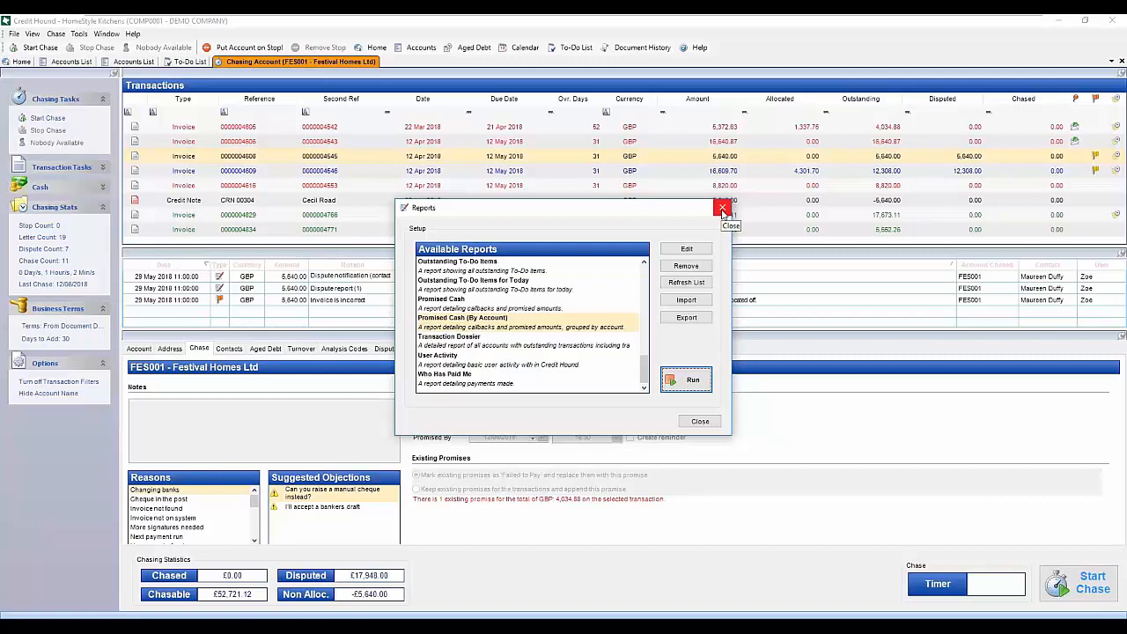
pyautogui.click(721, 209)
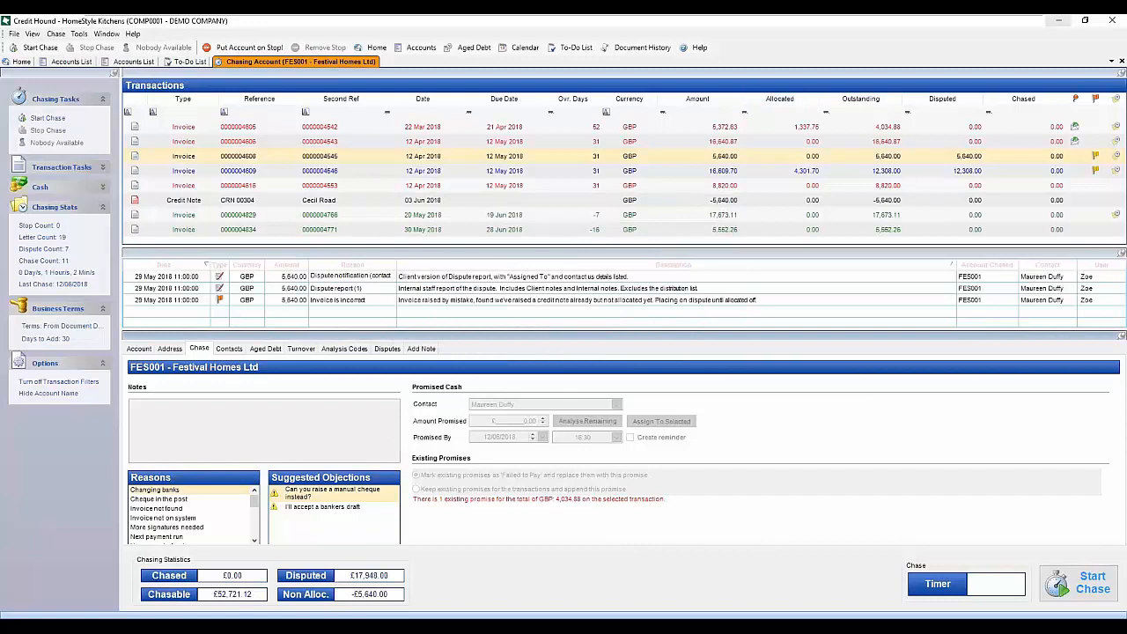
# - Restart Credit Hound, log in with a different username, open COMP0001 - Demo Company and decline the system synchronisation
pyautogui.click(1115, 24)
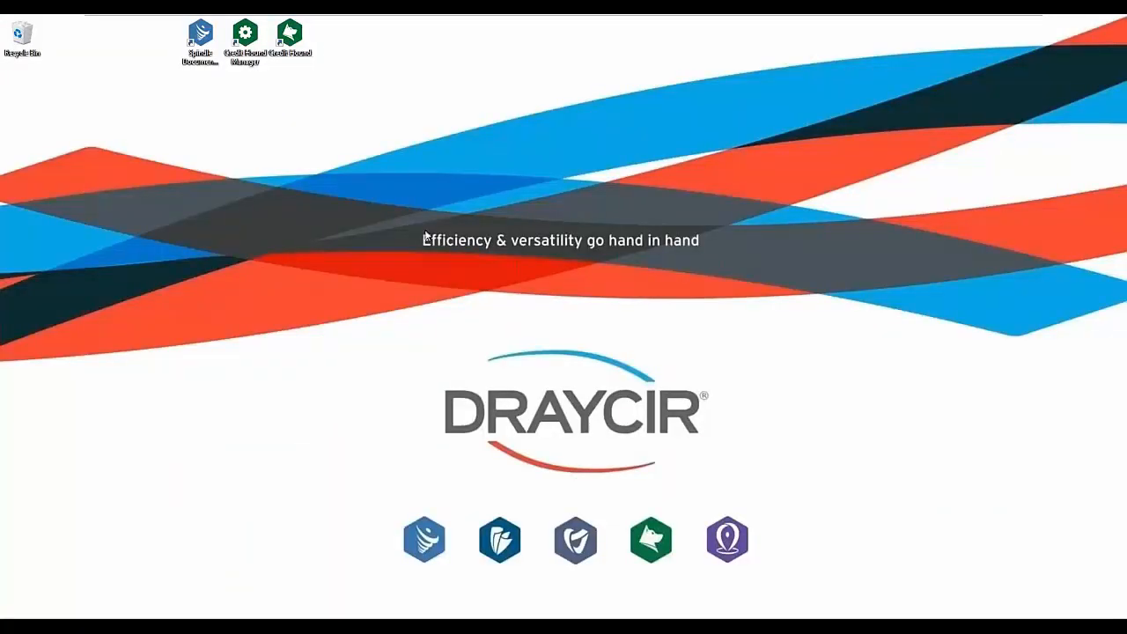
pyautogui.doubleClick(290, 35)
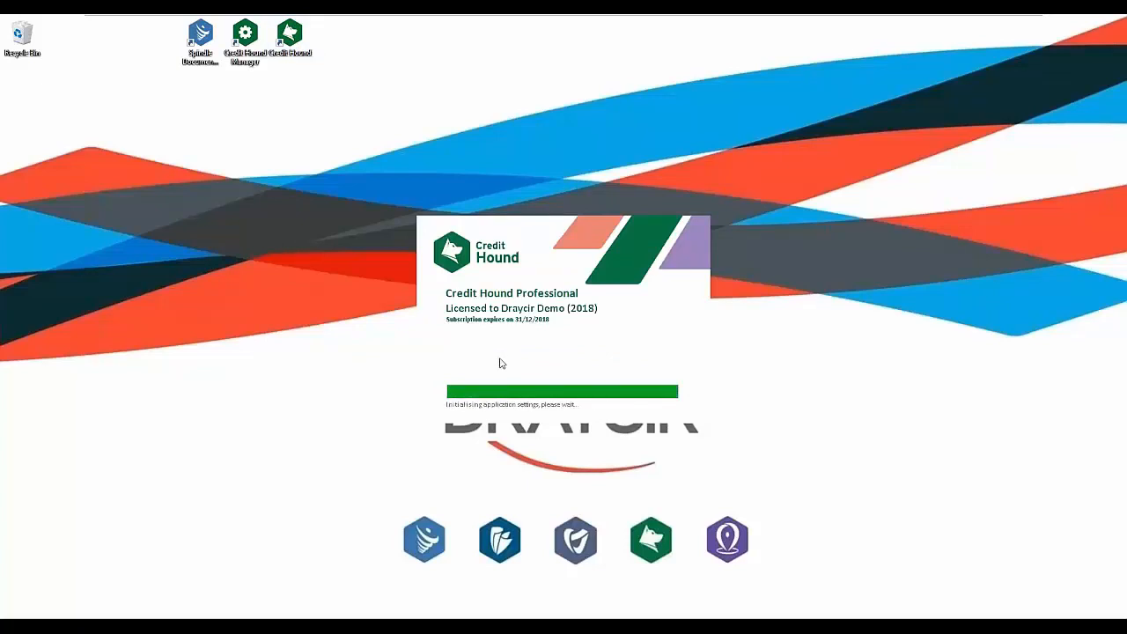
pyautogui.write('chard')
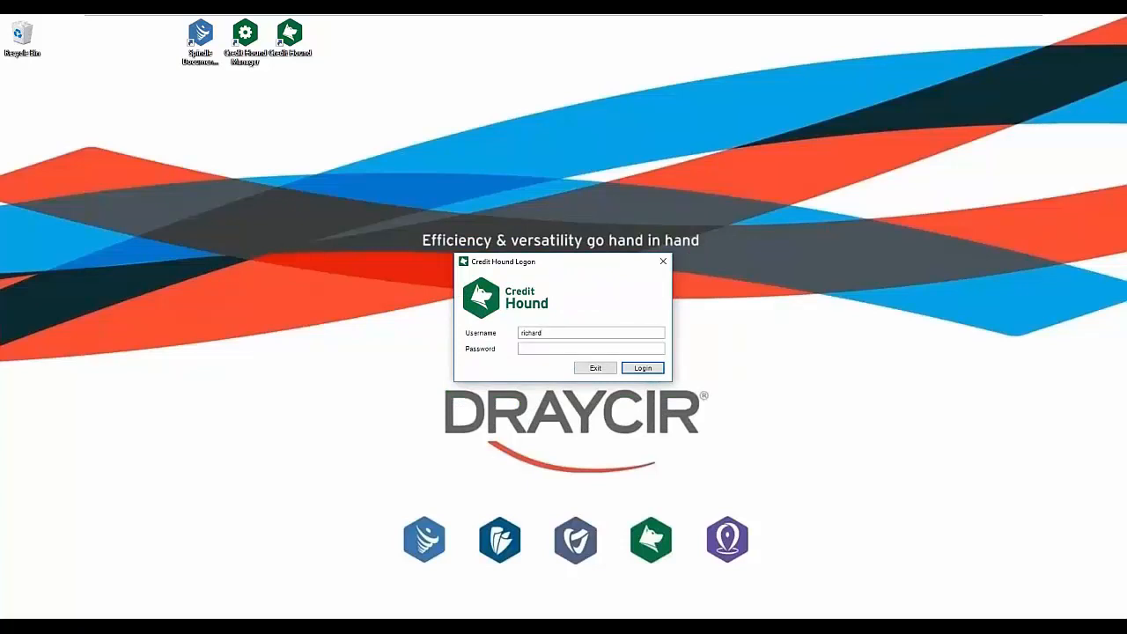
pyautogui.press('Return')
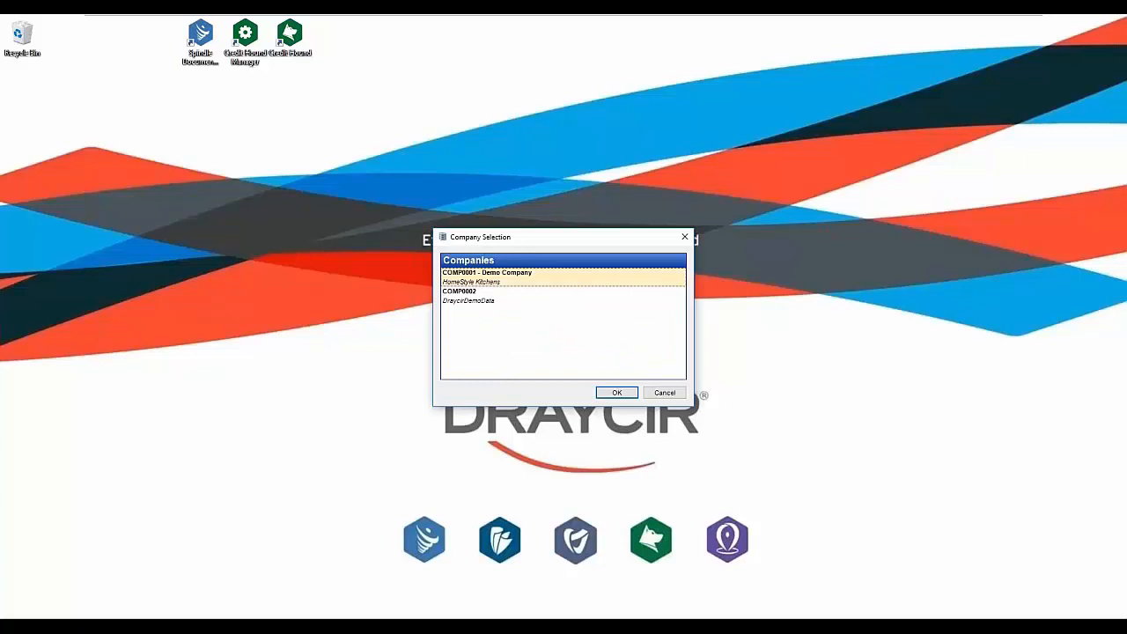
pyautogui.click(608, 393)
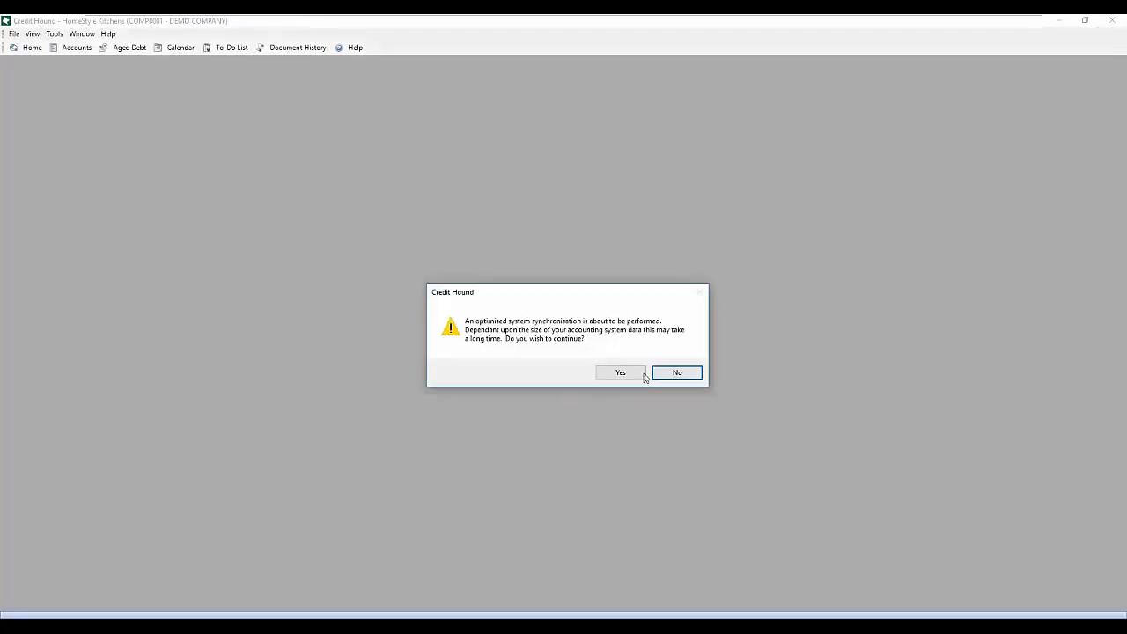
pyautogui.click(677, 373)
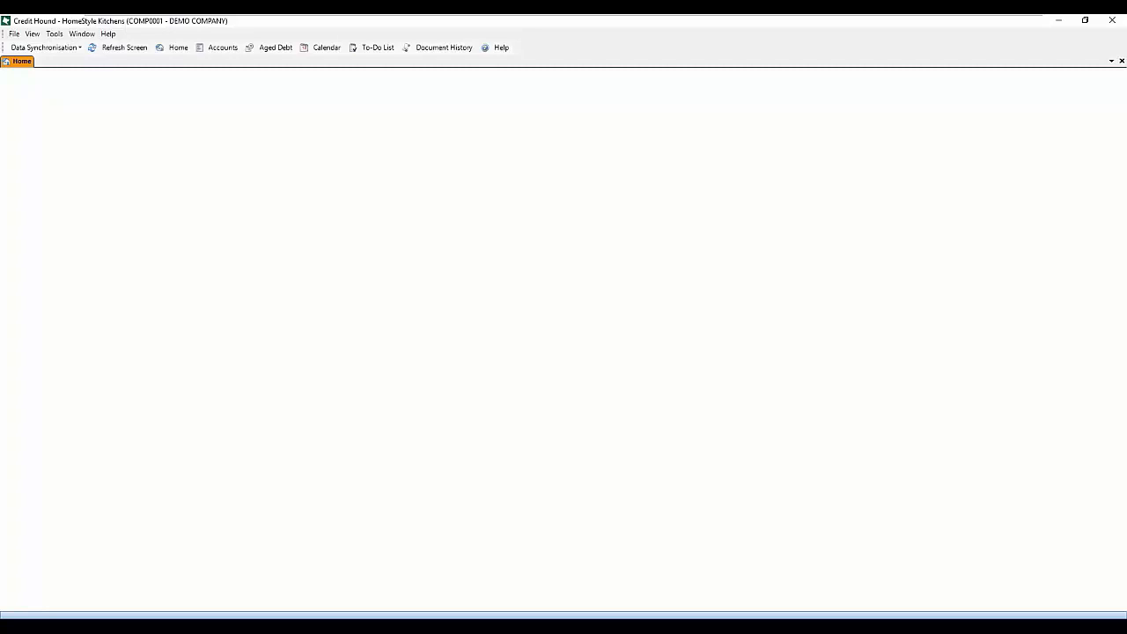
# - Examine this user's dashboard, and open the Abbey Retail Ltd account from the accounts list at its chase details
pyautogui.click(155, 48)
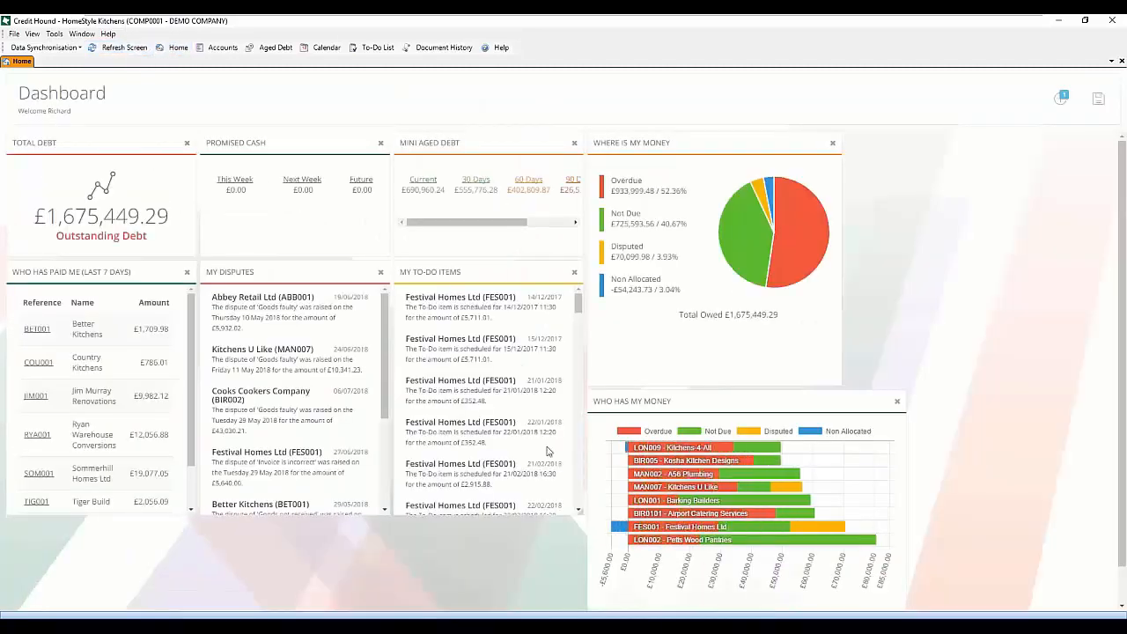
pyautogui.click(216, 49)
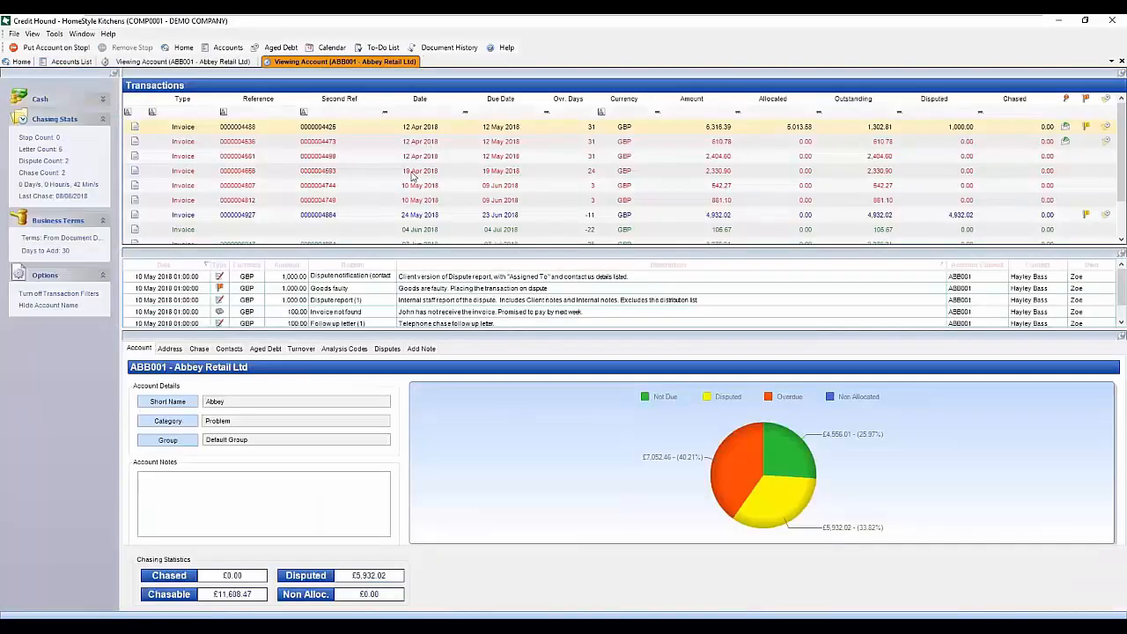
pyautogui.click(199, 349)
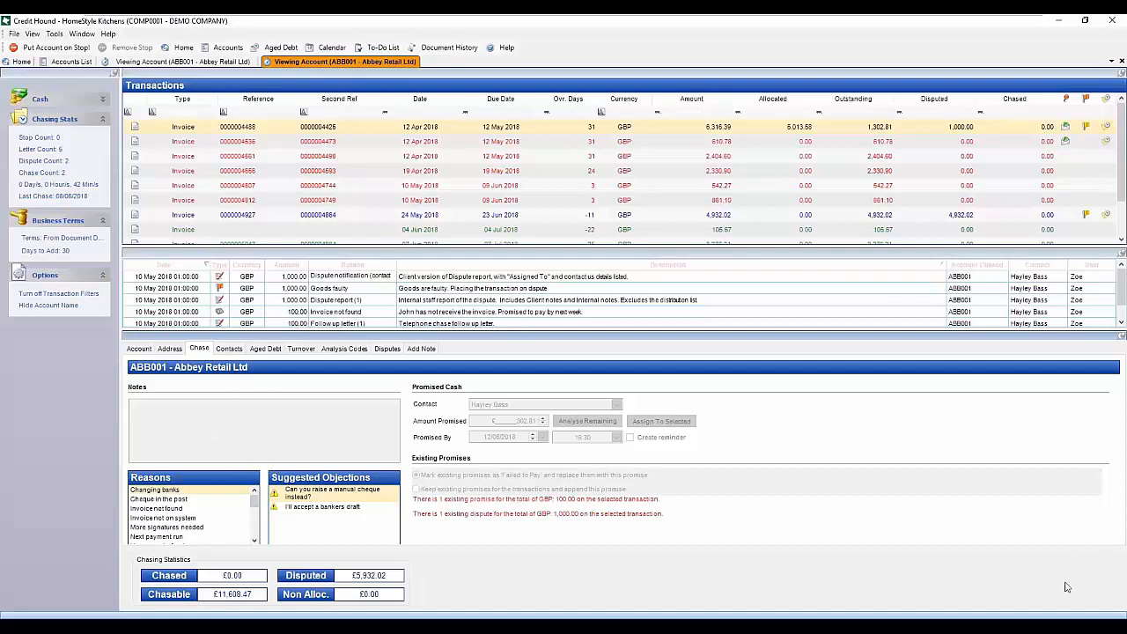
pyautogui.click(421, 349)
pyautogui.click(290, 432)
pyautogui.write('awehjfewjfewjbfh')
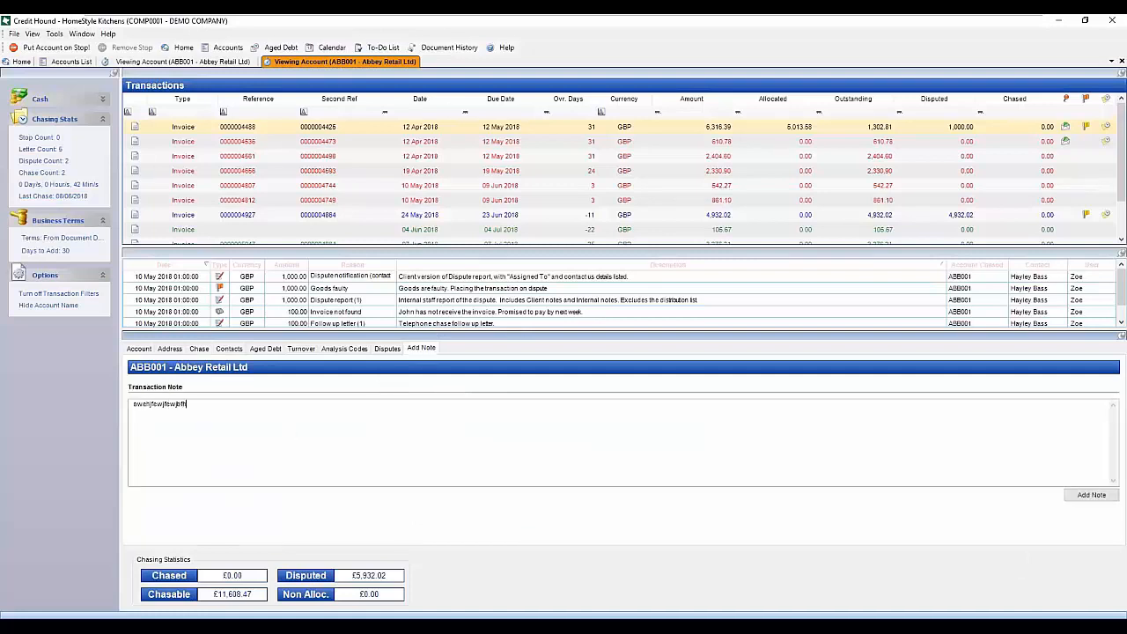
pyautogui.click(1091, 495)
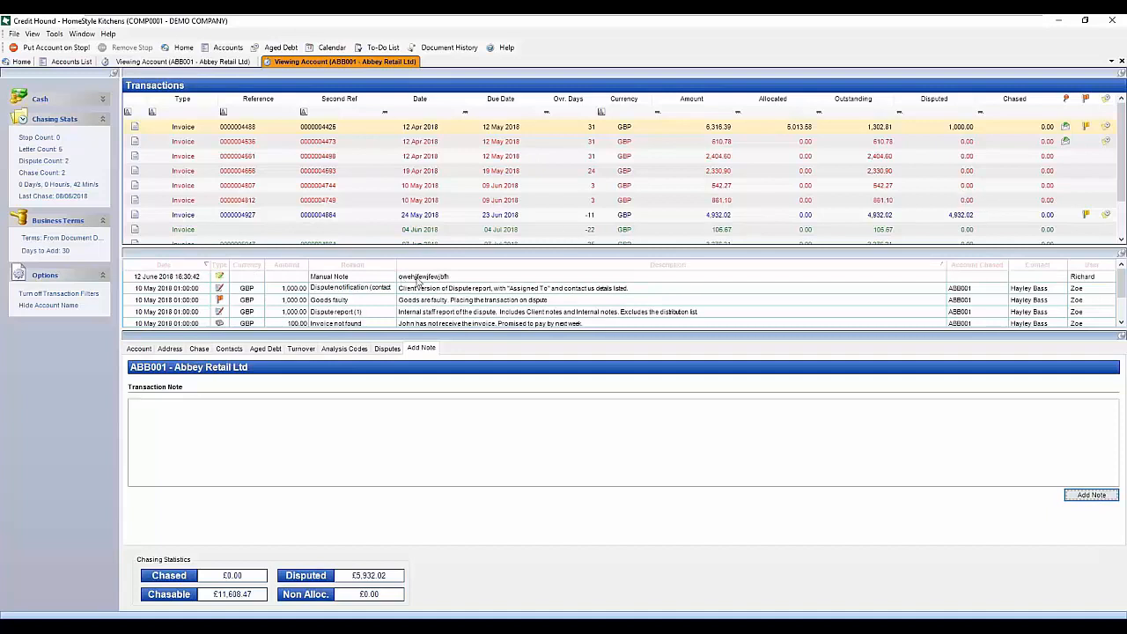
# - Check the chase details and note entry available to this user on Abbey Retail Ltd, and close Credit Hound
pyautogui.click(200, 349)
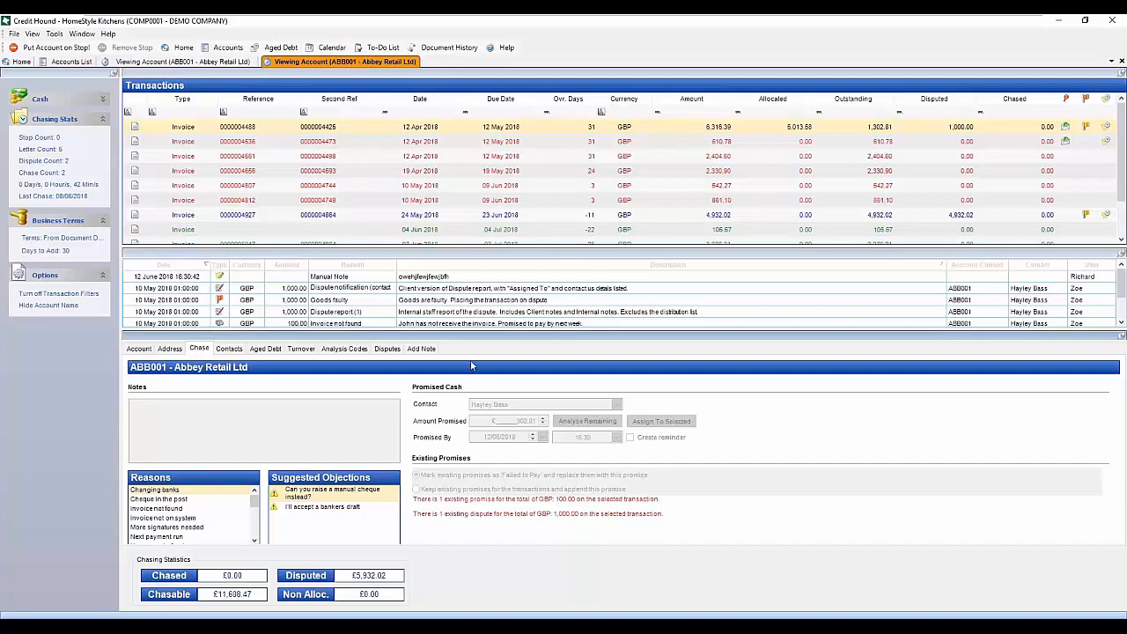
pyautogui.click(419, 350)
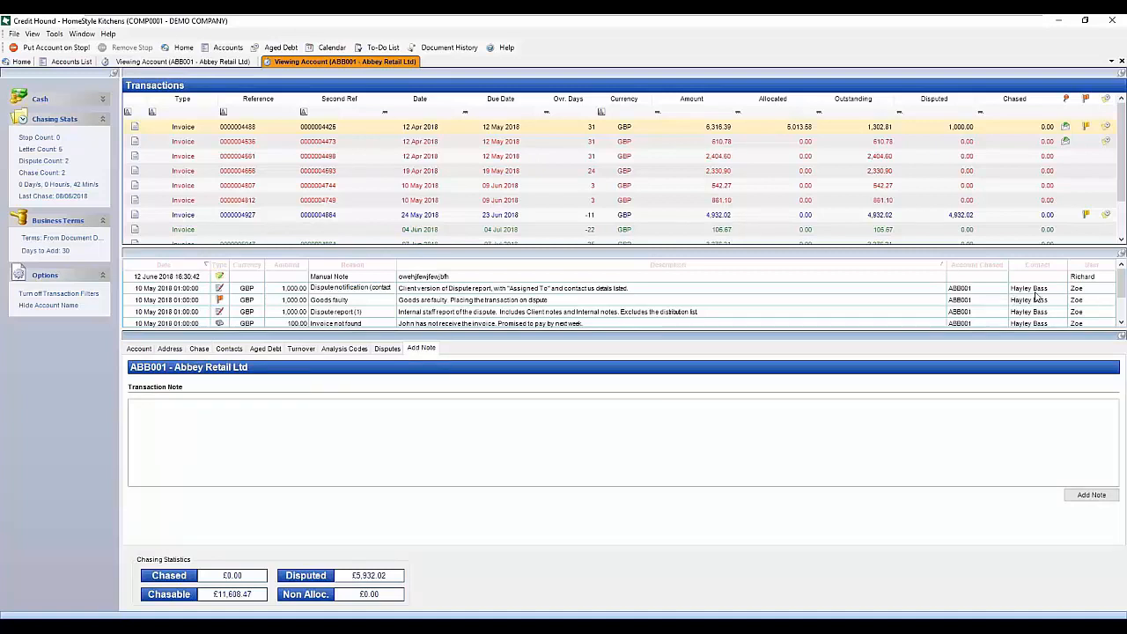
pyautogui.click(1113, 21)
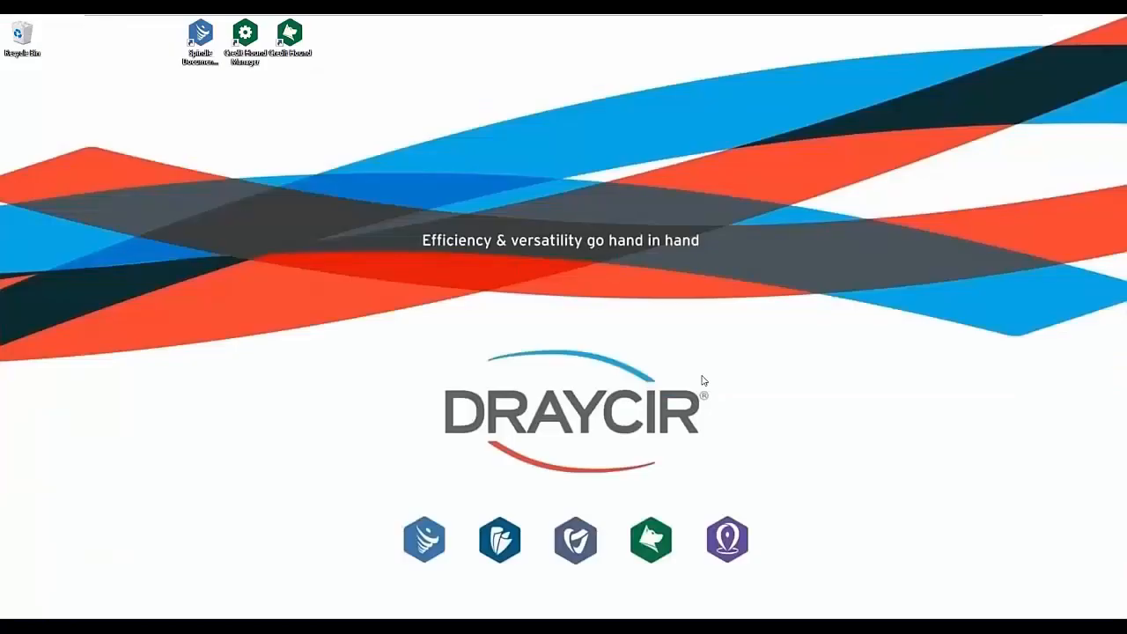
# - Start Credit Hound again, log in with a third user's username and open COMP0001 - Demo Company
pyautogui.doubleClick(290, 39)
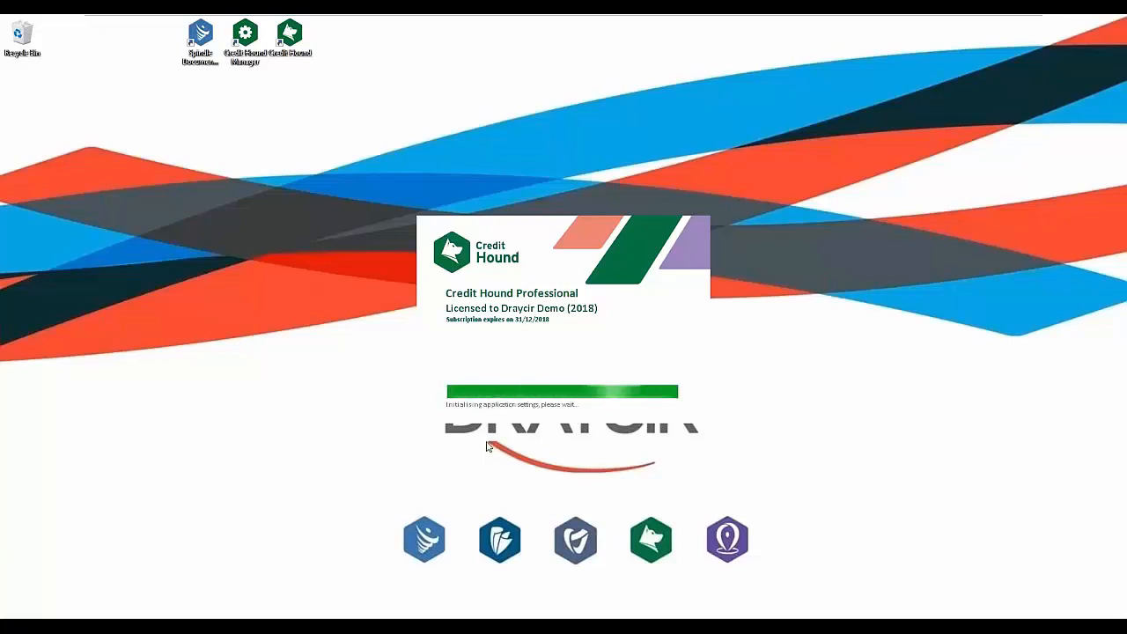
pyautogui.write('t')
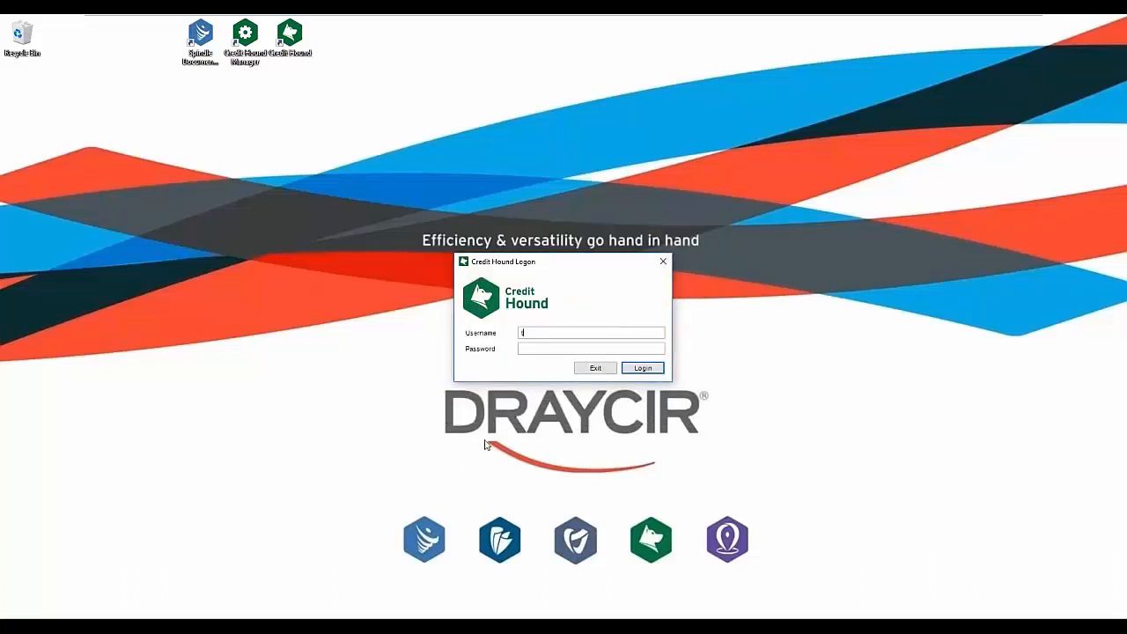
pyautogui.write('homas')
pyautogui.press('Return')
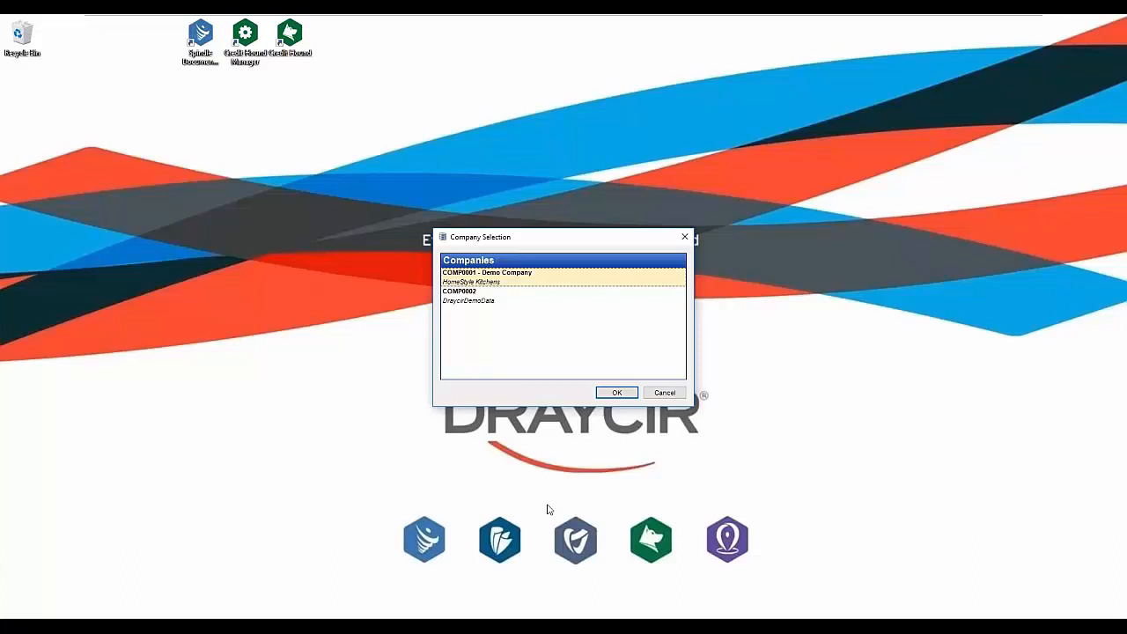
pyautogui.click(618, 393)
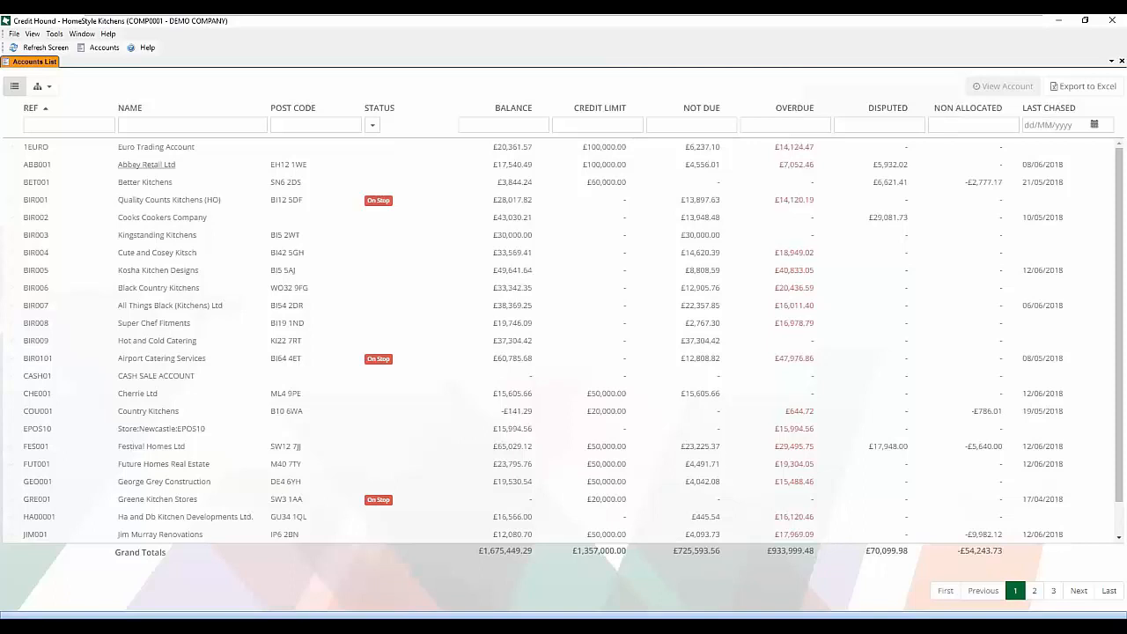
# - Open the Abbey Retail Ltd account from the accounts list and examine its chase details under this login
pyautogui.click(146, 164)
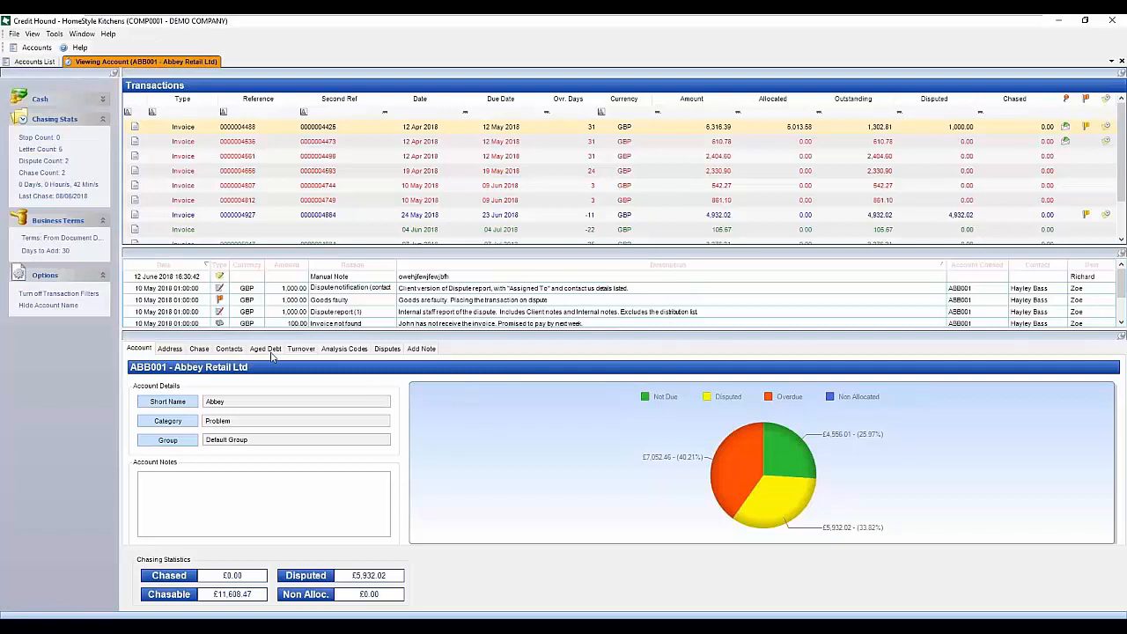
pyautogui.click(200, 348)
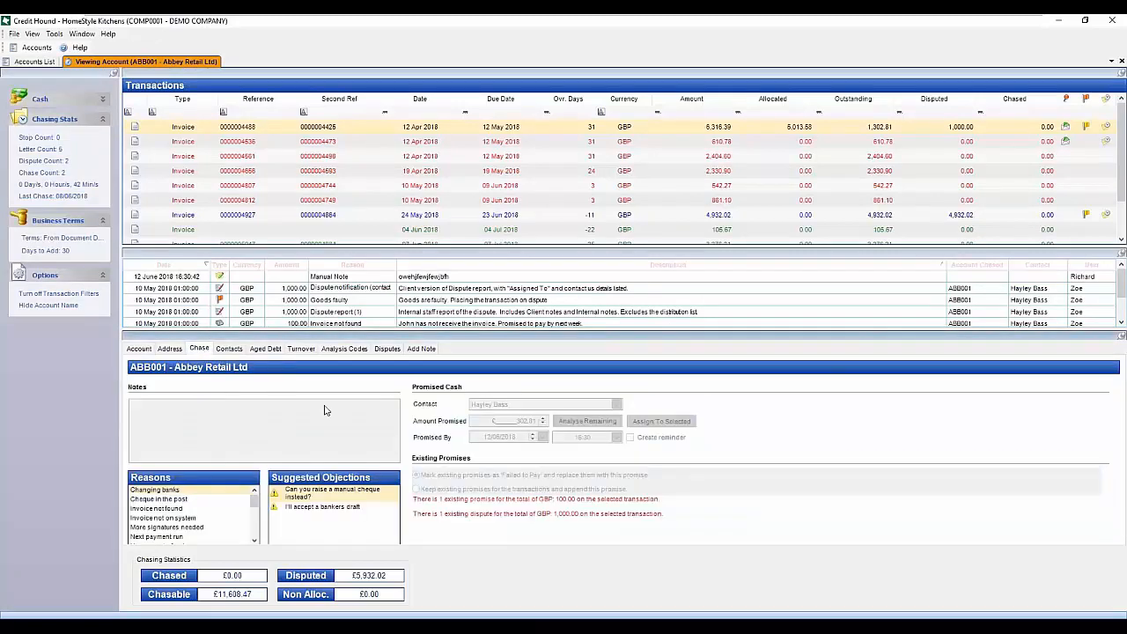
pyautogui.click(434, 351)
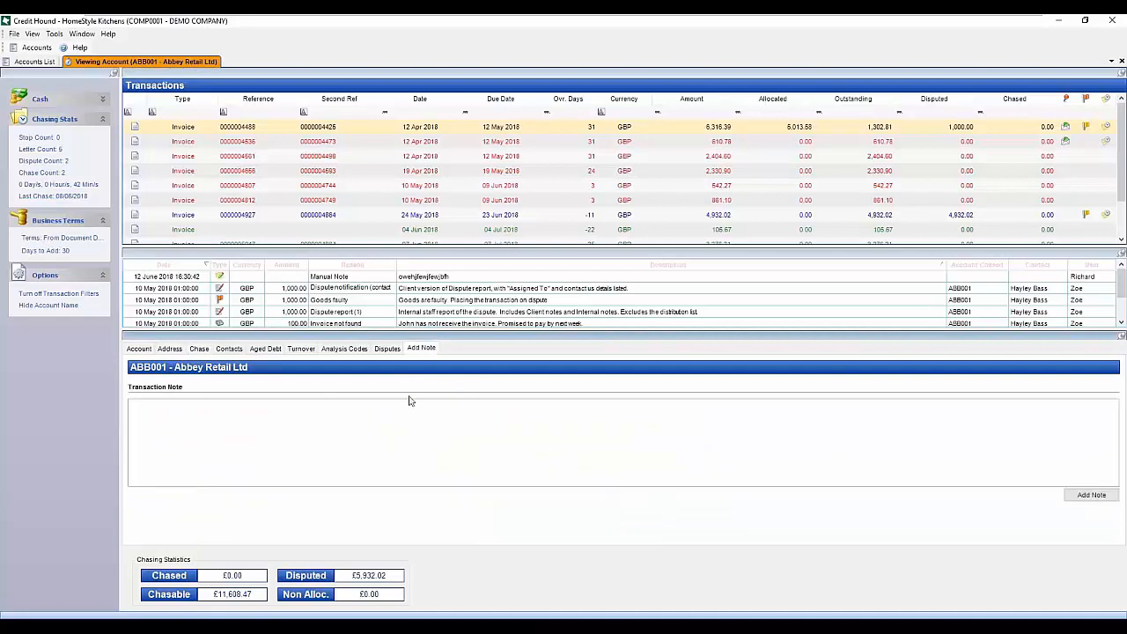
pyautogui.write('ktlweghiwkrgbwr')
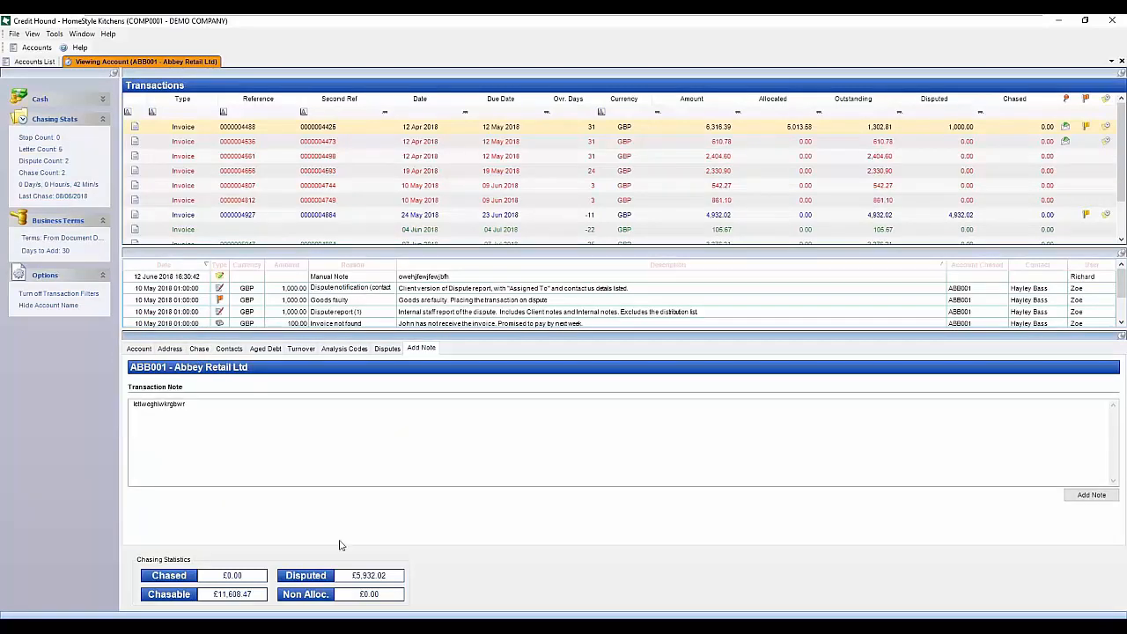
pyautogui.click(1091, 495)
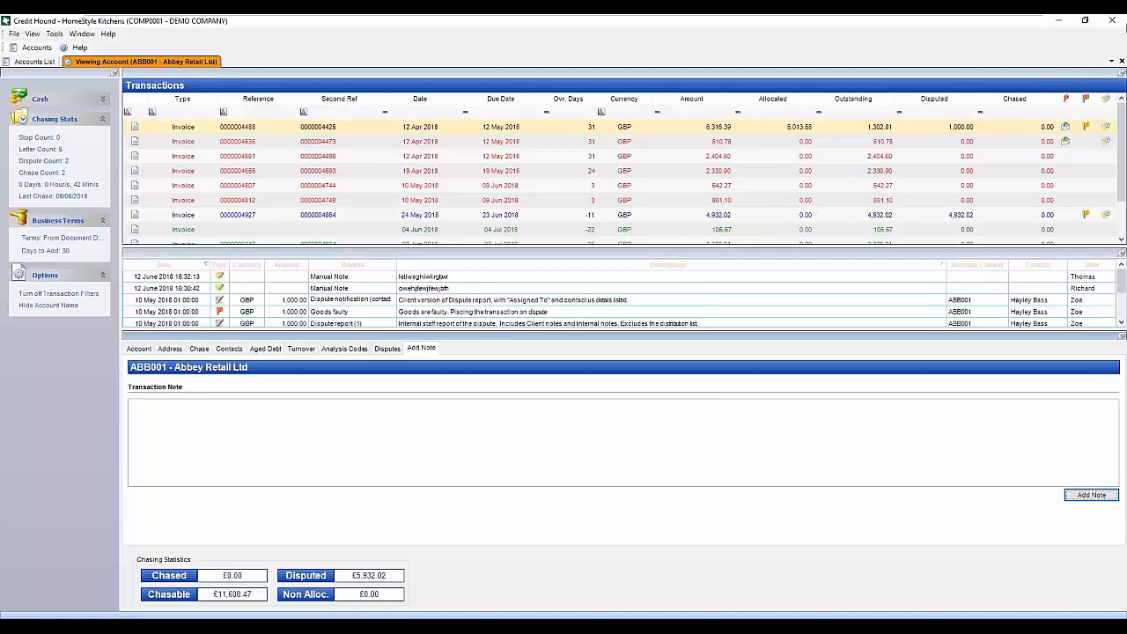
pyautogui.click(1114, 21)
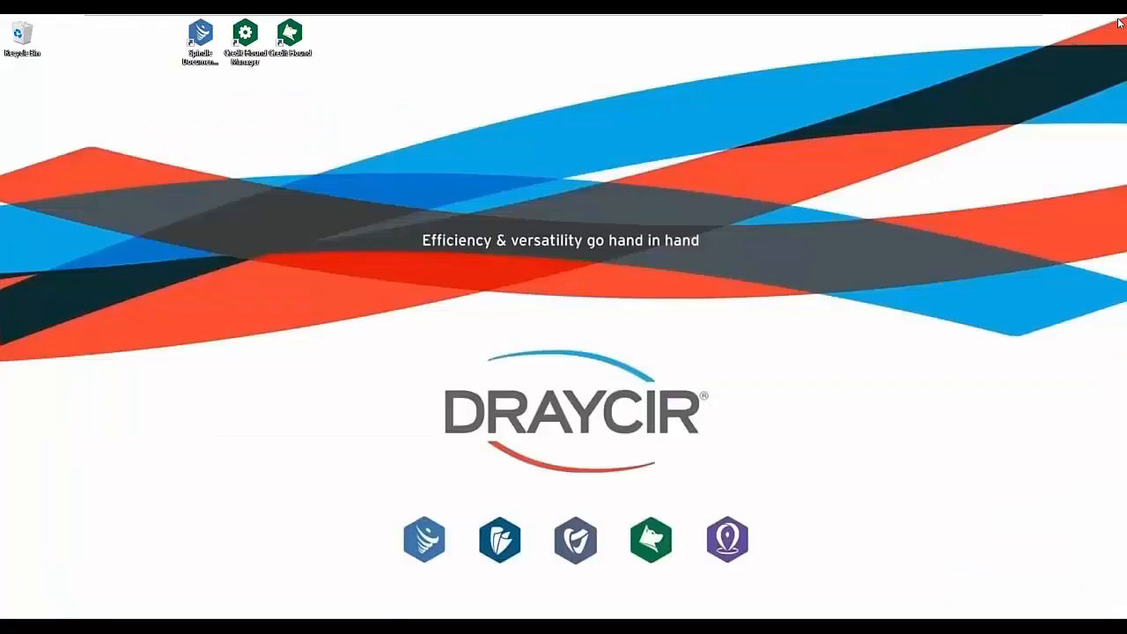